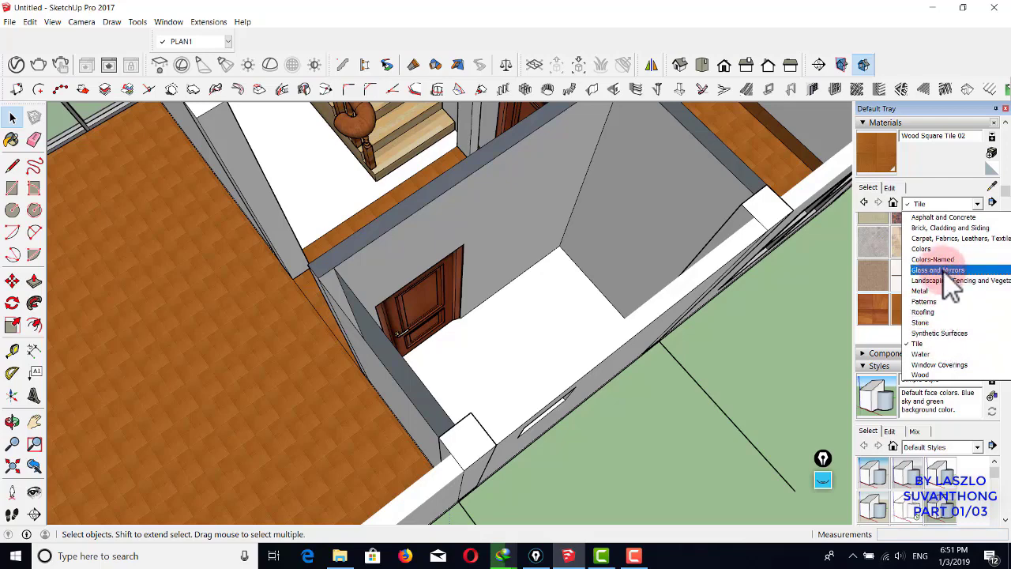
- Try the Square Glass Tile 01 material from the Tile collection on the small bathroom's floor, and undo it
{"action": "left_click", "coordinate": [919, 343]}
{"action": "left_click_drag", "start_coordinate": [993, 228], "coordinate": [994, 273]}
{"action": "left_click", "coordinate": [877, 227]}
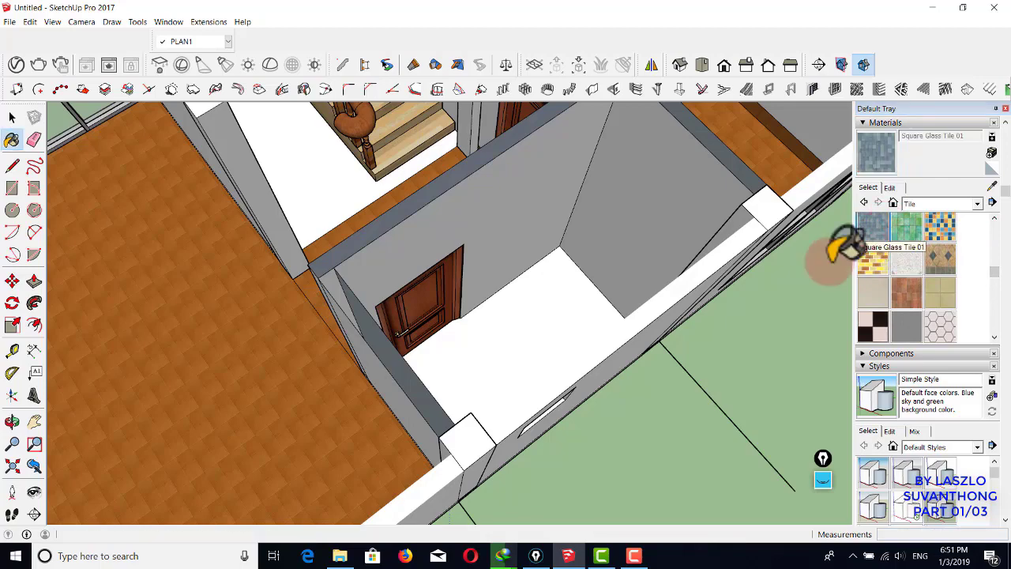
{"action": "mouse_move", "coordinate": [591, 226]}
{"action": "middle_mouse_down"}
{"action": "mouse_move", "coordinate": [500, 212]}
{"action": "mouse_move", "coordinate": [517, 214]}
{"action": "mouse_move", "coordinate": [526, 287]}
{"action": "middle_mouse_up"}
{"action": "scroll", "coordinate": [531, 288], "scroll_direction": "up", "scroll_amount": 3}
{"action": "left_click", "coordinate": [478, 250]}
{"action": "scroll", "coordinate": [477, 249], "scroll_direction": "down", "scroll_amount": 2}
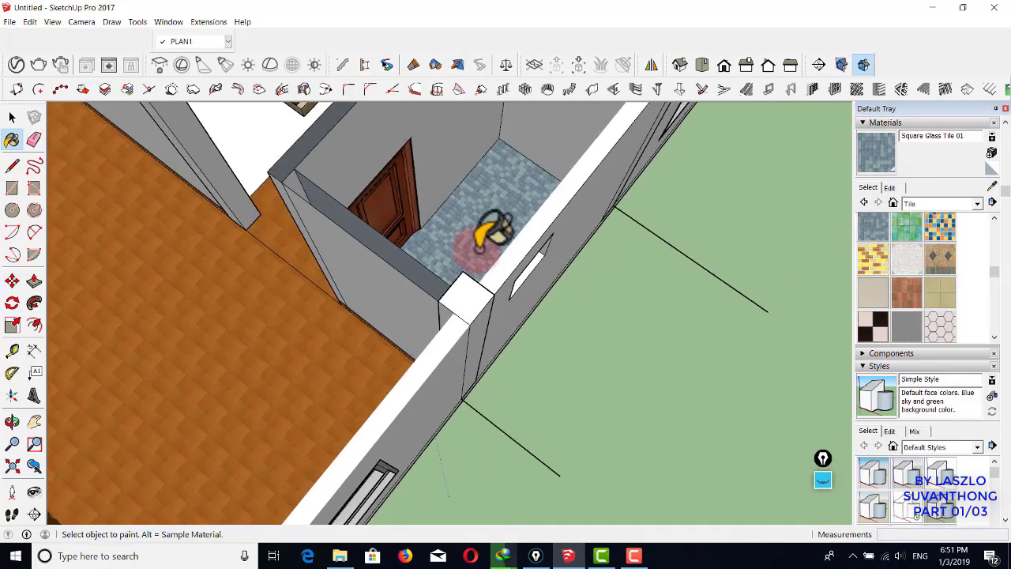
{"action": "middle_click_drag", "start_coordinate": [482, 237], "coordinate": [489, 263], "text": "shift"}
{"action": "key", "text": "ctrl+z"}
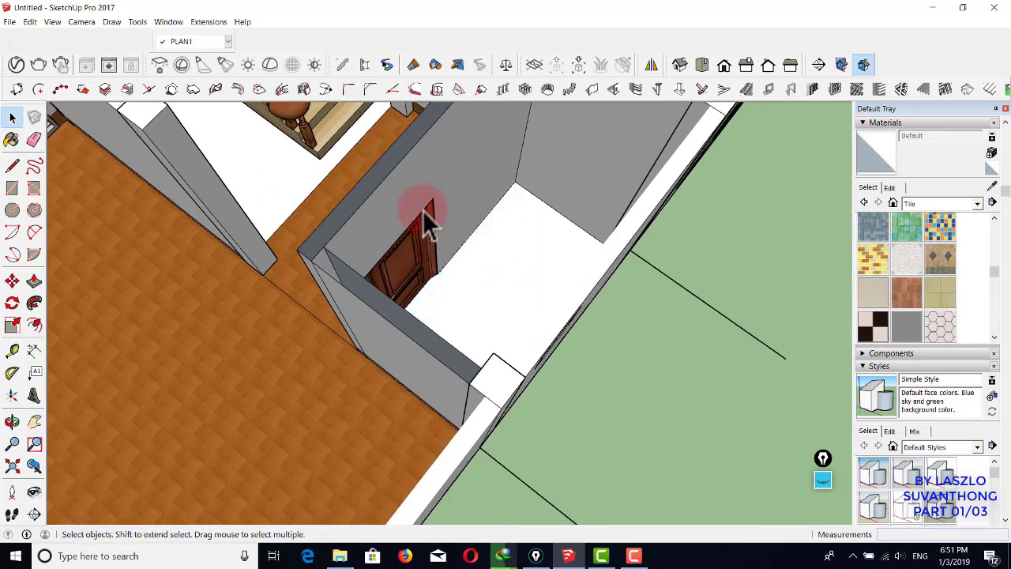
- Draw a low dividing line on the bathroom walls, about 1.4 m from the door frame to the corner and across the adjacent end wall
{"action": "key", "text": "l"}
{"action": "scroll", "coordinate": [466, 209], "scroll_direction": "up", "scroll_amount": 4}
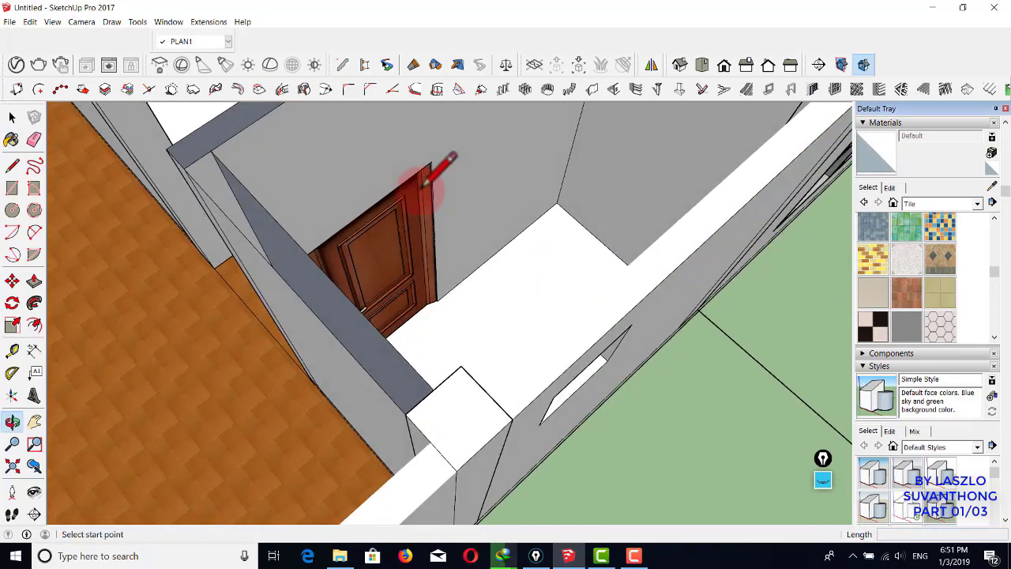
{"action": "left_click", "coordinate": [436, 245]}
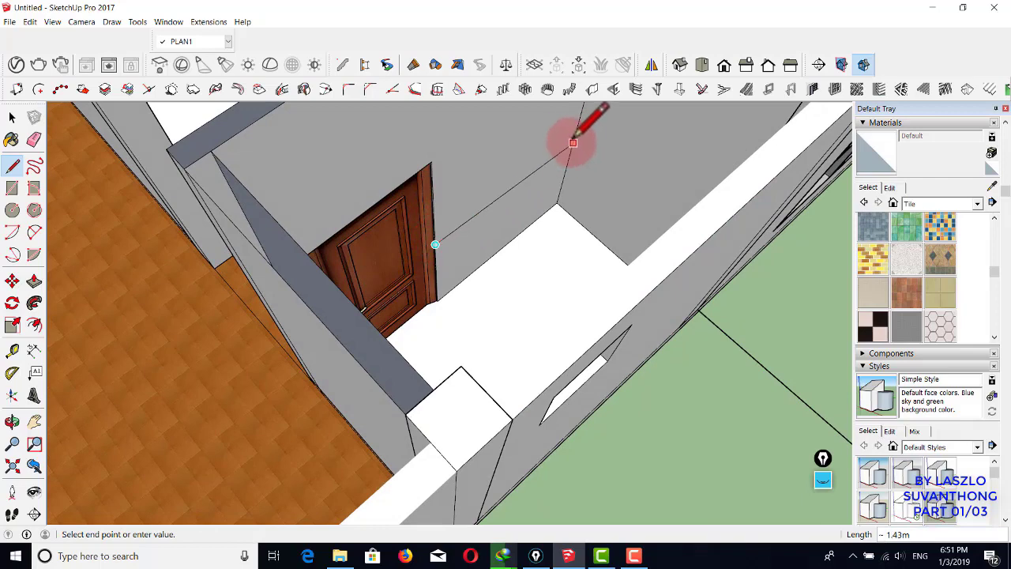
{"action": "left_click", "coordinate": [575, 132]}
{"action": "middle_click_drag", "start_coordinate": [575, 133], "coordinate": [687, 158], "text": "shift"}
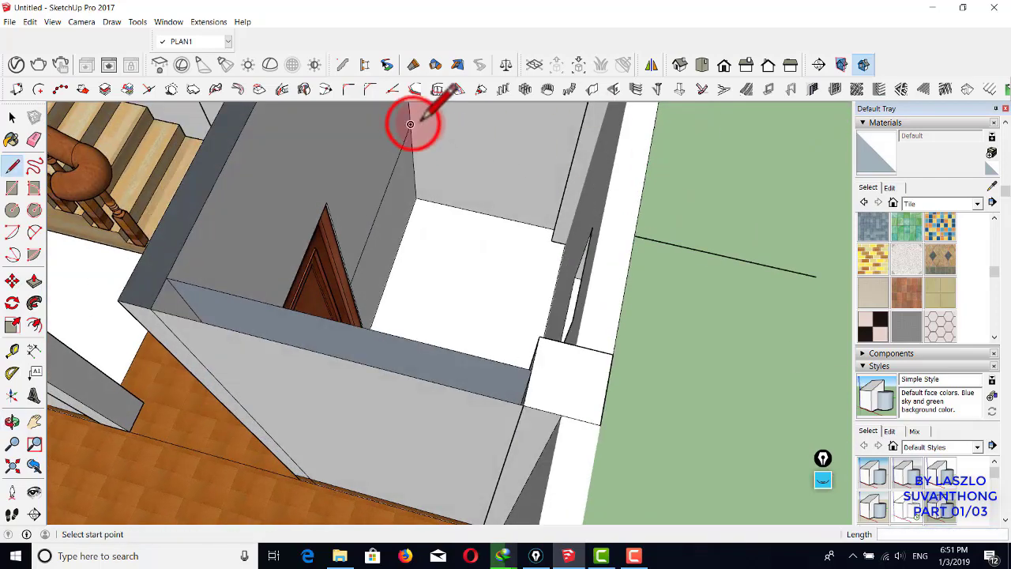
{"action": "middle_click_drag", "start_coordinate": [412, 123], "coordinate": [474, 142]}
{"action": "left_click", "coordinate": [431, 140]}
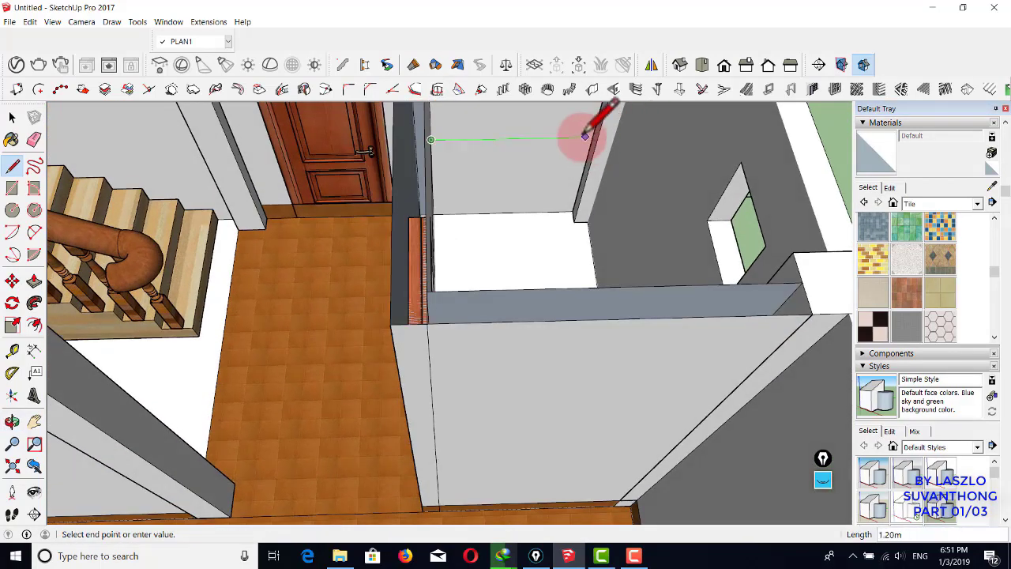
{"action": "mouse_move", "coordinate": [592, 133]}
{"action": "middle_mouse_down"}
{"action": "mouse_move", "coordinate": [589, 167]}
{"action": "mouse_move", "coordinate": [564, 203]}
{"action": "mouse_move", "coordinate": [535, 183]}
{"action": "middle_mouse_up"}
- Paint the lower bands of the end wall and the adjoining door wall with Square Glass Tile 01
{"action": "key", "text": "b"}
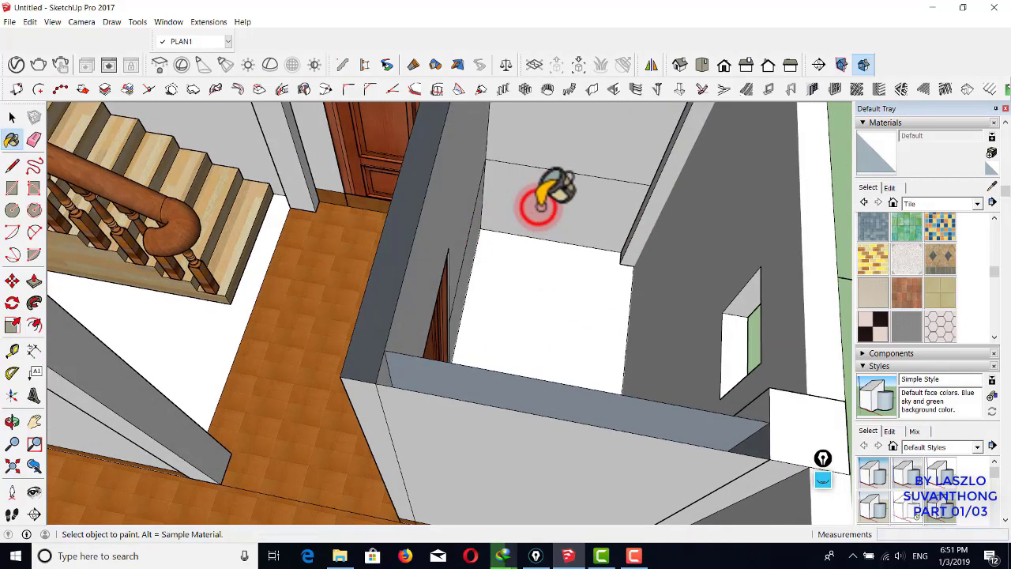
{"action": "key", "text": "space"}
{"action": "left_click", "coordinate": [541, 210]}
{"action": "key", "text": "b"}
{"action": "left_click", "coordinate": [872, 226]}
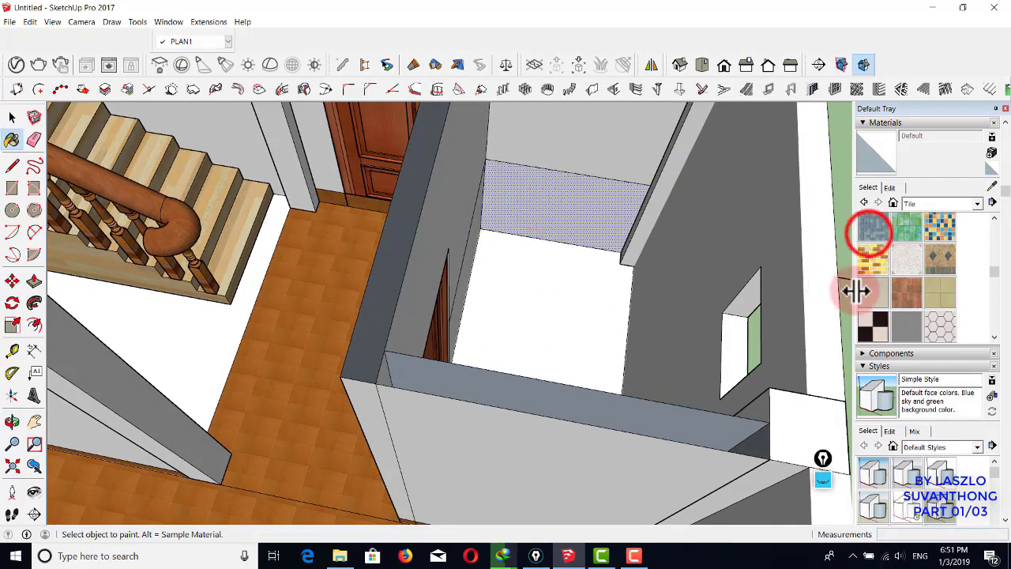
{"action": "left_click", "coordinate": [574, 189]}
{"action": "mouse_move", "coordinate": [573, 194]}
{"action": "middle_mouse_down"}
{"action": "mouse_move", "coordinate": [488, 237]}
{"action": "mouse_move", "coordinate": [564, 219]}
{"action": "mouse_move", "coordinate": [324, 247]}
{"action": "mouse_move", "coordinate": [463, 208]}
{"action": "mouse_move", "coordinate": [655, 271]}
{"action": "mouse_move", "coordinate": [384, 282]}
{"action": "mouse_move", "coordinate": [379, 258]}
{"action": "middle_mouse_up"}
- Draw a dividing line from the door frame's other side about 0.19 m to the corner and along the opposite end wall
{"action": "key", "text": "space"}
{"action": "key", "text": "l"}
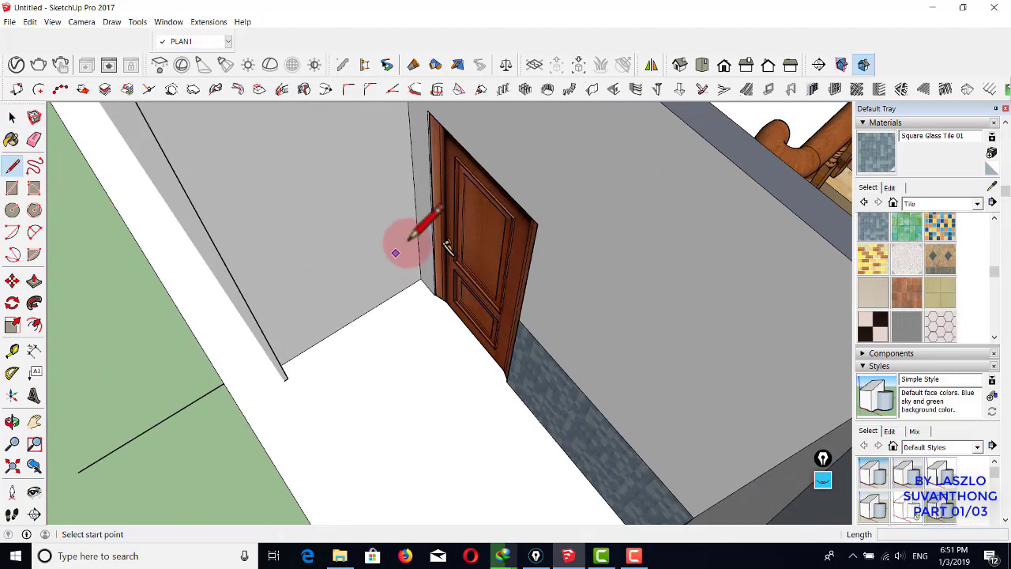
{"action": "scroll", "coordinate": [402, 237], "scroll_direction": "up", "scroll_amount": 3}
{"action": "left_click", "coordinate": [440, 217]}
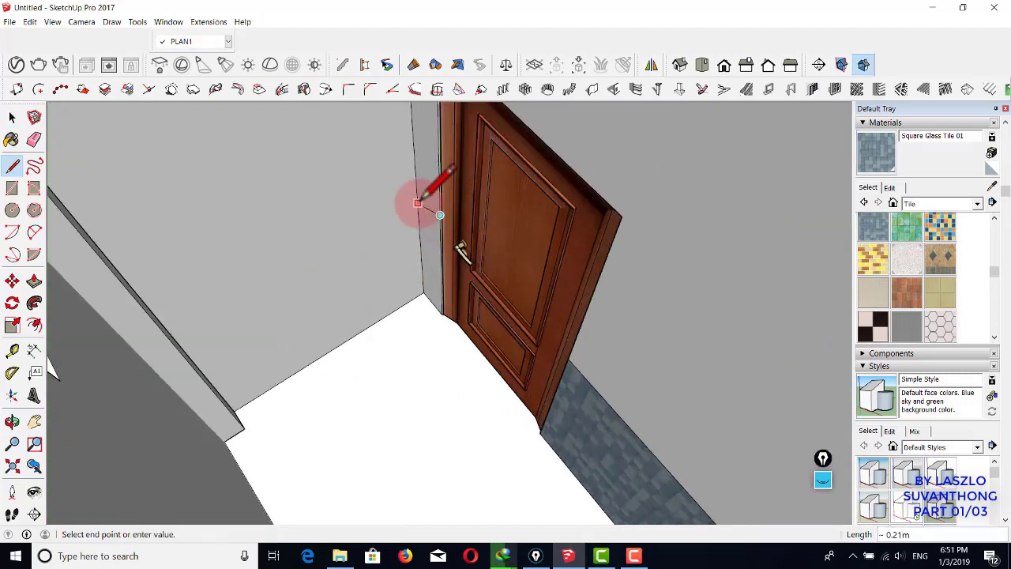
{"action": "left_click", "coordinate": [418, 189]}
{"action": "left_click", "coordinate": [417, 189]}
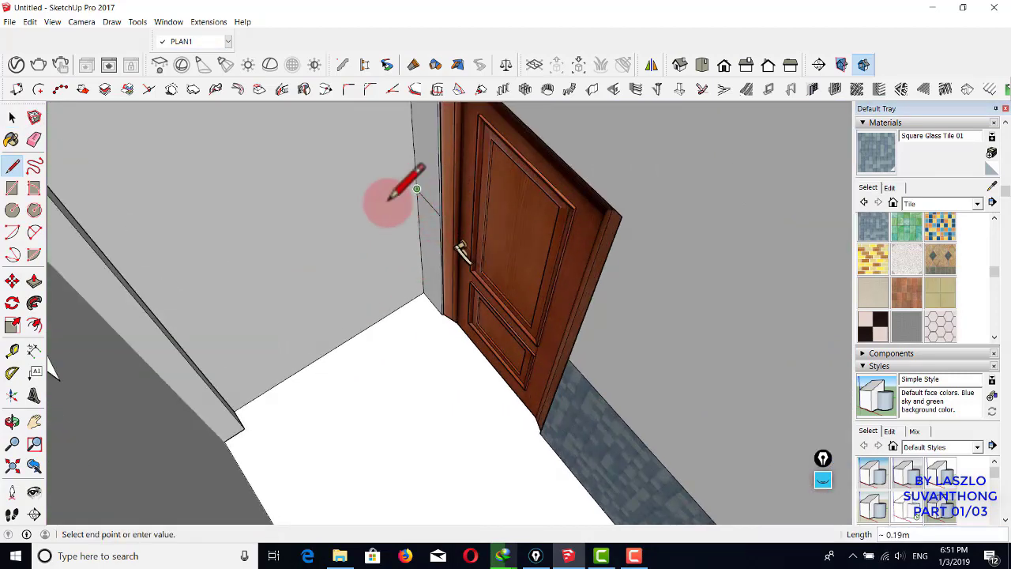
{"action": "mouse_move", "coordinate": [267, 250]}
{"action": "middle_mouse_down", "text": "shift"}
{"action": "mouse_move", "coordinate": [345, 203]}
{"action": "mouse_move", "coordinate": [481, 190]}
{"action": "middle_mouse_up", "text": "shift"}
{"action": "middle_click_drag", "start_coordinate": [505, 207], "coordinate": [341, 203]}
{"action": "middle_click_drag", "start_coordinate": [548, 226], "coordinate": [356, 203]}
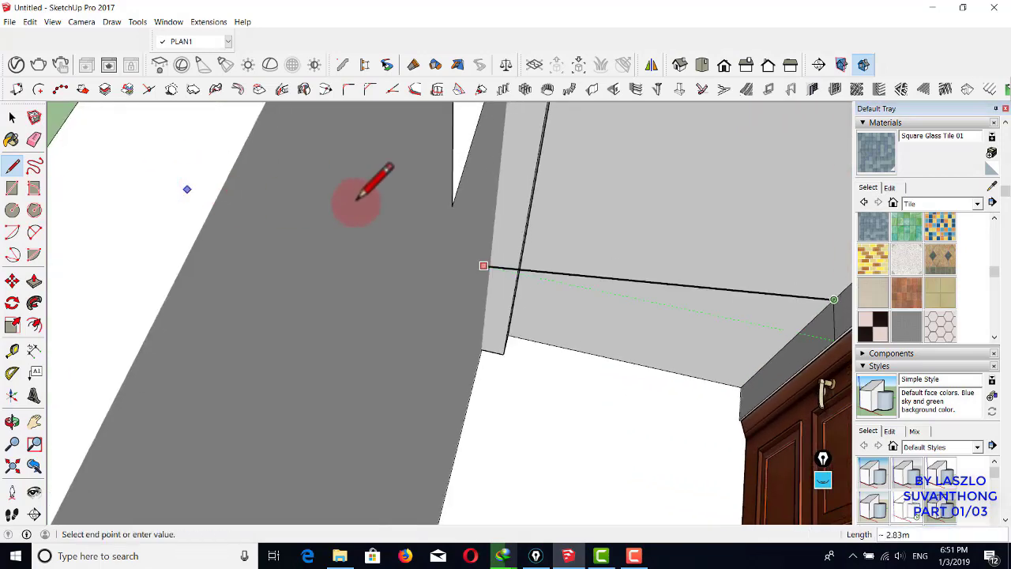
{"action": "left_click", "coordinate": [529, 234]}
{"action": "scroll", "coordinate": [530, 233], "scroll_direction": "down", "scroll_amount": 3}
{"action": "middle_click_drag", "start_coordinate": [556, 236], "coordinate": [506, 218], "text": "shift"}
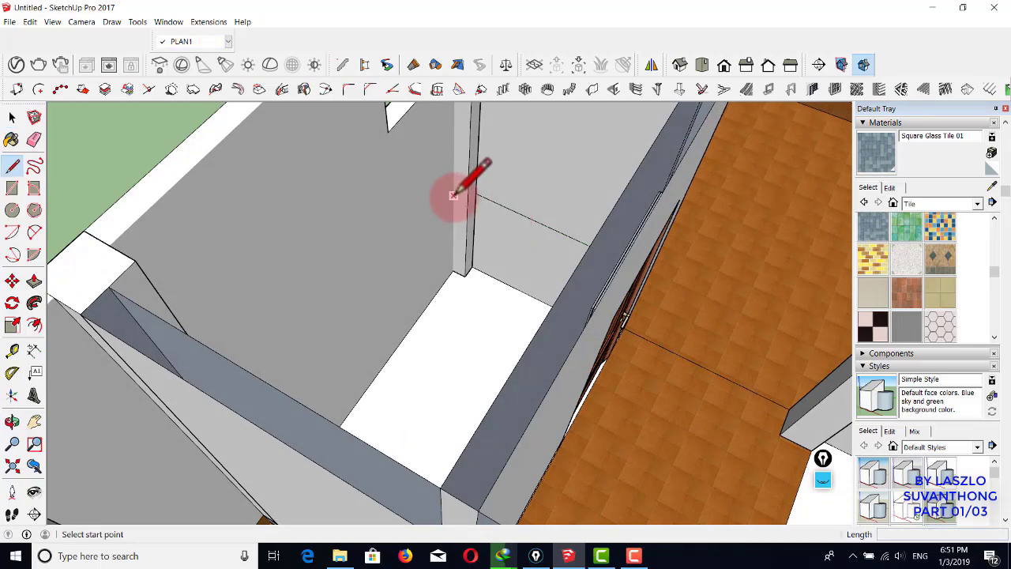
- Draw a dividing line across the bathroom's outer wall below the window, from one column to the other
{"action": "middle_click_drag", "start_coordinate": [458, 204], "coordinate": [445, 271]}
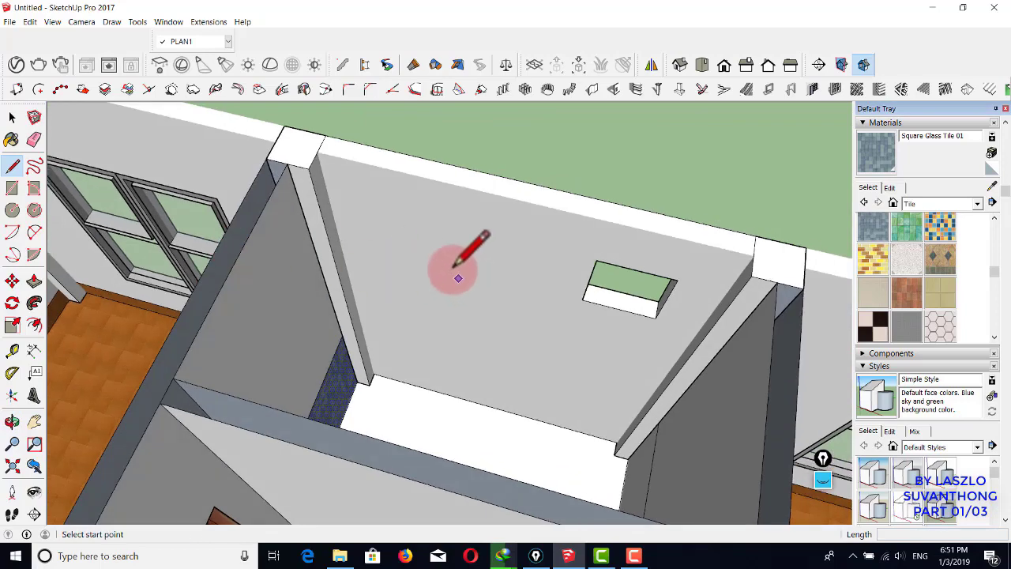
{"action": "scroll", "coordinate": [294, 257], "scroll_direction": "up", "scroll_amount": 3}
{"action": "left_click", "coordinate": [286, 281]}
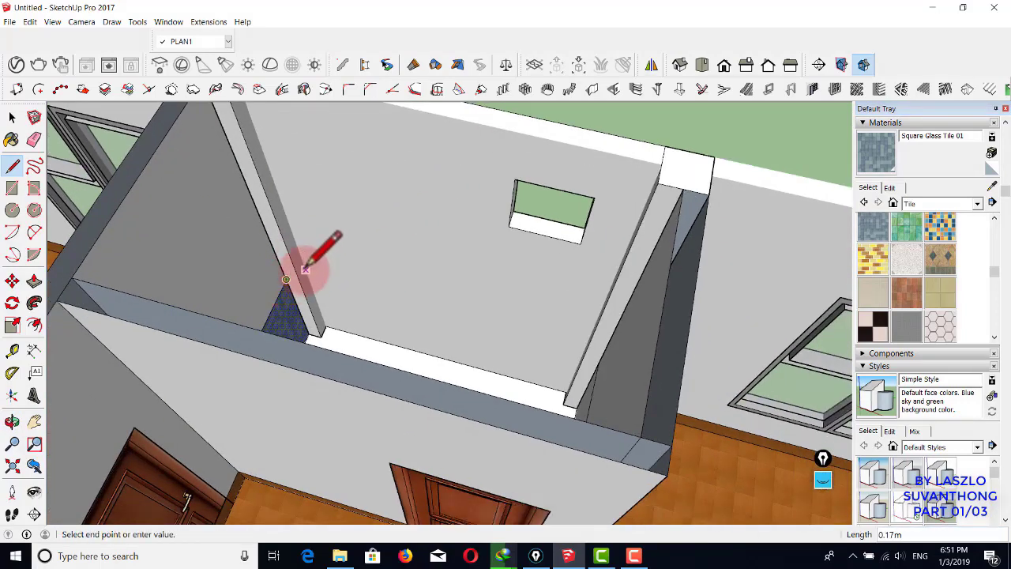
{"action": "key", "text": "space"}
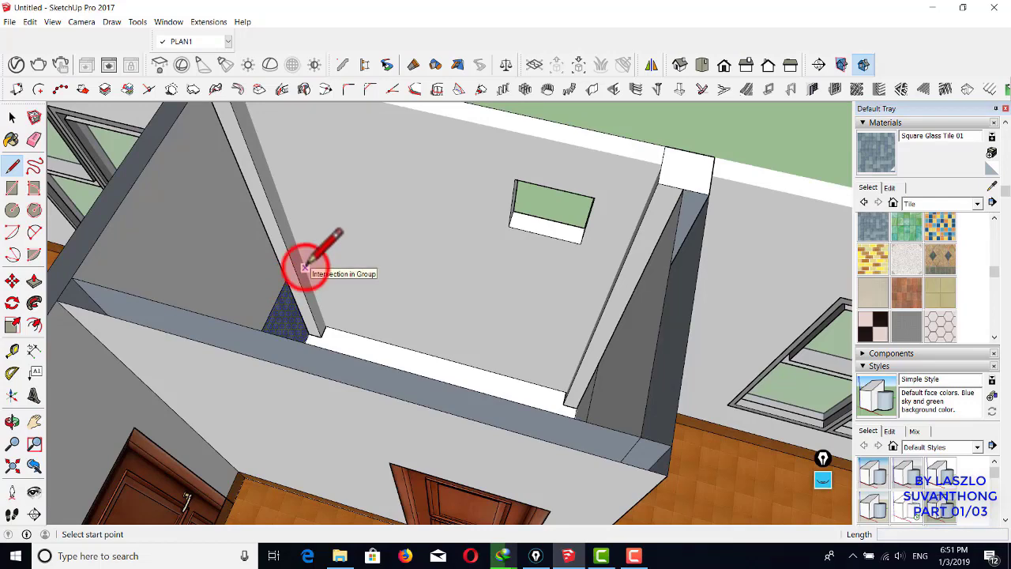
{"action": "left_click", "coordinate": [304, 267]}
{"action": "mouse_move", "coordinate": [305, 264]}
{"action": "middle_mouse_down"}
{"action": "mouse_move", "coordinate": [350, 219]}
{"action": "mouse_move", "coordinate": [587, 241]}
{"action": "mouse_move", "coordinate": [490, 251]}
{"action": "middle_mouse_up"}
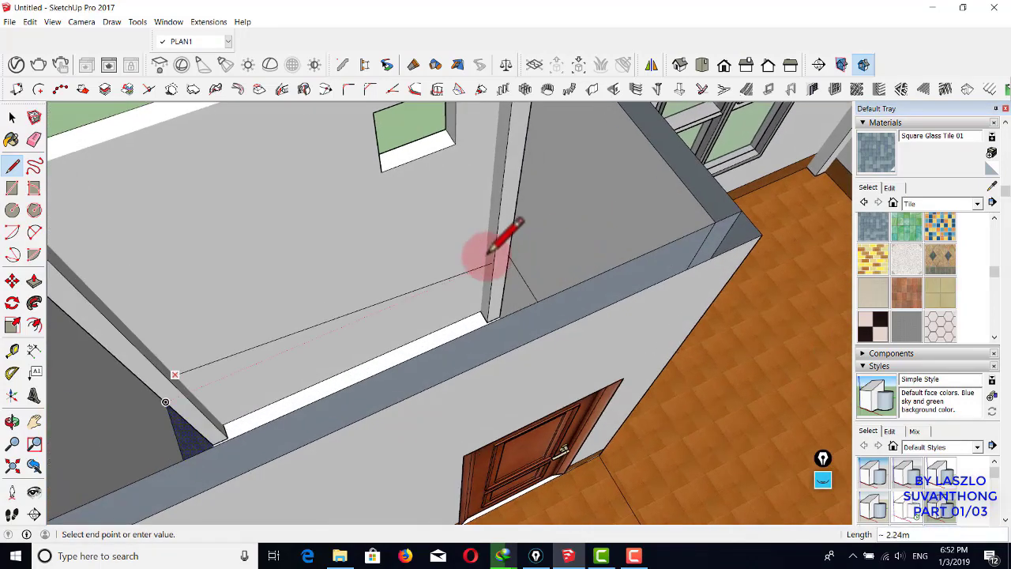
{"action": "left_click", "coordinate": [487, 245]}
{"action": "key", "text": "space"}
- Draw a rectangle over the lower band of the outer wall between the two columns to close it as a face
{"action": "key", "text": "r"}
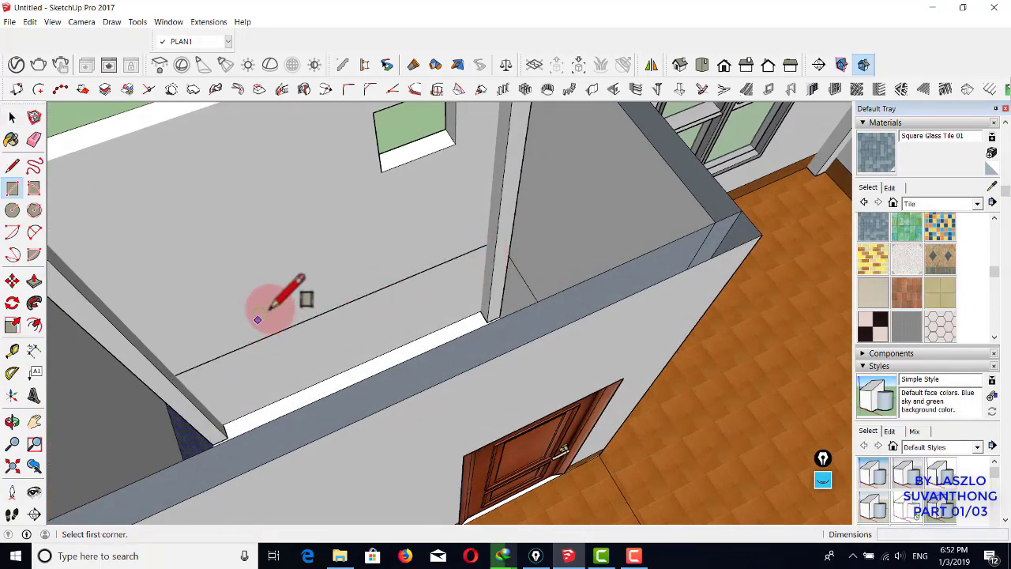
{"action": "middle_click_drag", "start_coordinate": [271, 293], "coordinate": [474, 237]}
{"action": "left_click", "coordinate": [286, 216]}
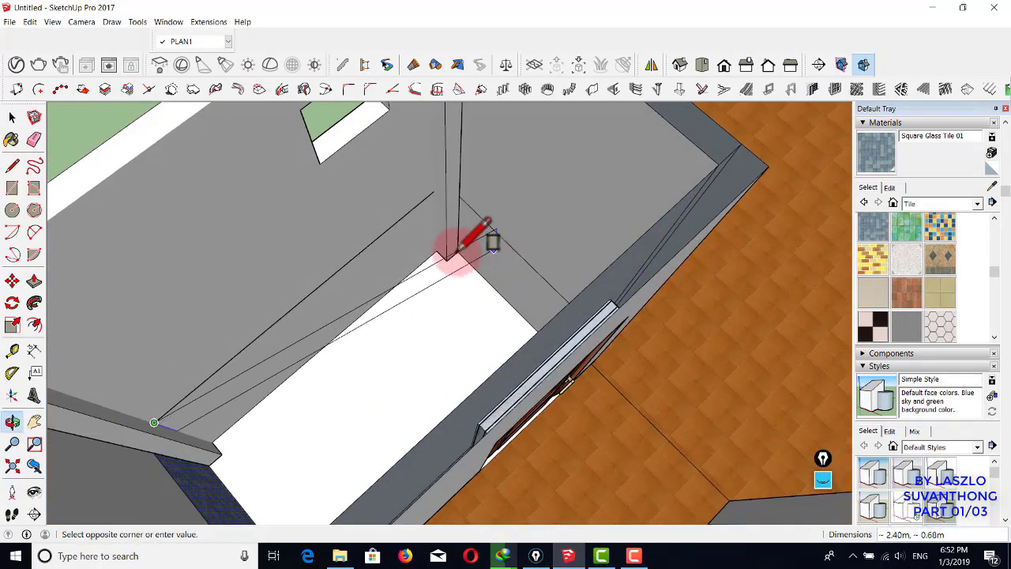
{"action": "left_click", "coordinate": [430, 253]}
{"action": "key", "text": "space"}
{"action": "scroll", "coordinate": [489, 253], "scroll_direction": "up", "scroll_amount": 2}
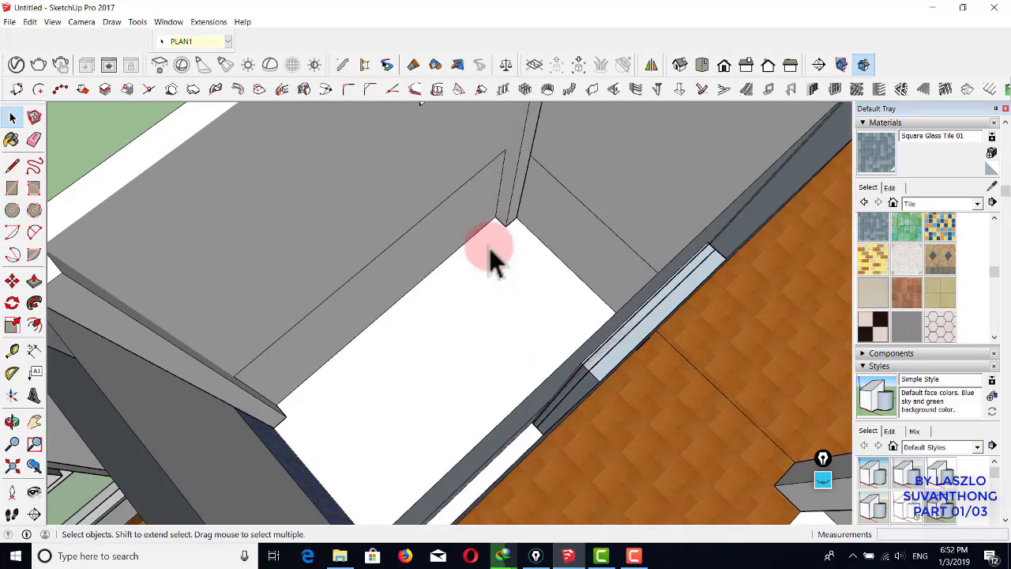
- Paint the lower bands of the outer wall and the remaining end wall with Square Glass Tile 01
{"action": "left_click", "coordinate": [425, 241]}
{"action": "mouse_move", "coordinate": [591, 226]}
{"action": "middle_mouse_down"}
{"action": "mouse_move", "coordinate": [508, 219]}
{"action": "mouse_move", "coordinate": [545, 185]}
{"action": "middle_mouse_up"}
{"action": "scroll", "coordinate": [409, 187], "scroll_direction": "up", "scroll_amount": 3}
{"action": "mouse_move", "coordinate": [409, 187]}
{"action": "middle_mouse_down"}
{"action": "mouse_move", "coordinate": [506, 226]}
{"action": "mouse_move", "coordinate": [553, 213]}
{"action": "mouse_move", "coordinate": [601, 289]}
{"action": "mouse_move", "coordinate": [557, 337]}
{"action": "mouse_move", "coordinate": [474, 265]}
{"action": "middle_mouse_up"}
{"action": "scroll", "coordinate": [561, 207], "scroll_direction": "up", "scroll_amount": 2}
{"action": "key", "text": "space"}
{"action": "scroll", "coordinate": [558, 229], "scroll_direction": "down", "scroll_amount": 4}
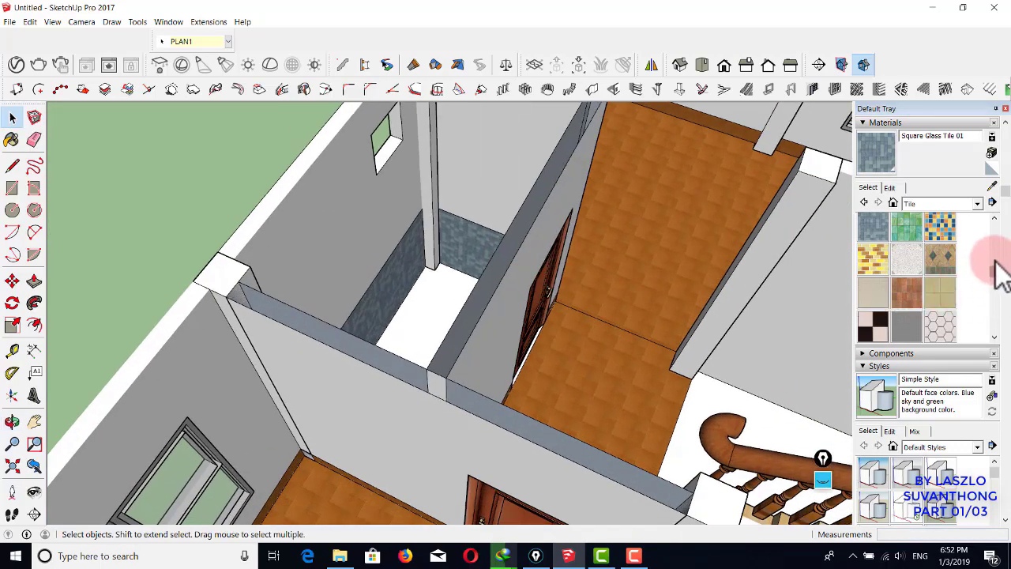
- Paint the bathroom floor with the Marble Carrara Floor Tile material
{"action": "left_click_drag", "start_coordinate": [996, 272], "coordinate": [993, 248]}
{"action": "left_click", "coordinate": [873, 248]}
{"action": "left_click", "coordinate": [443, 287]}
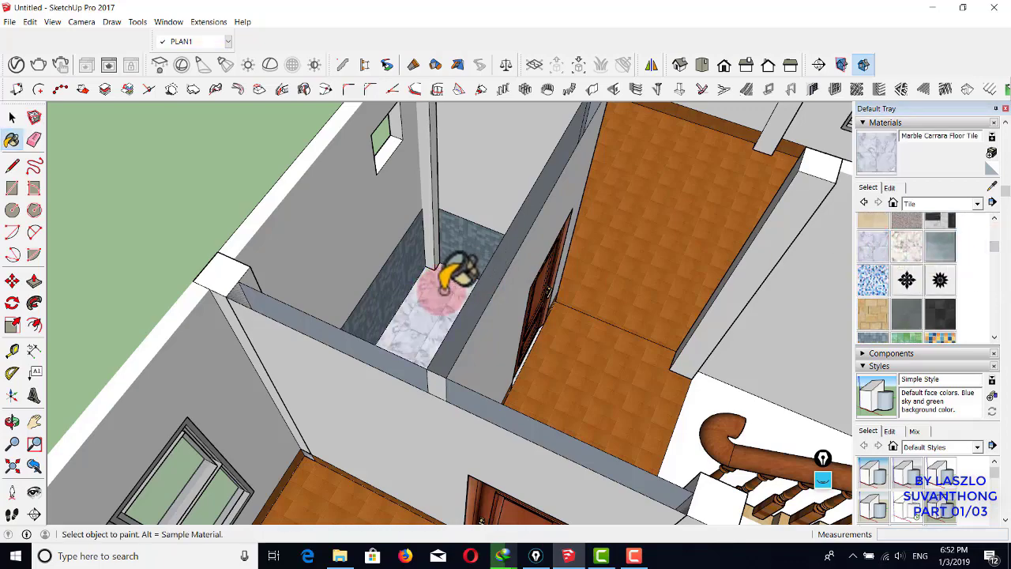
{"action": "key", "text": "space"}
- Try twice to cover the top of the partition wall beside the column with a 0.12 by 2.76 m rectangle, undoing each attempt
{"action": "mouse_move", "coordinate": [445, 286]}
{"action": "middle_mouse_down"}
{"action": "mouse_move", "coordinate": [642, 280]}
{"action": "mouse_move", "coordinate": [543, 322]}
{"action": "mouse_move", "coordinate": [572, 304]}
{"action": "mouse_move", "coordinate": [574, 249]}
{"action": "mouse_move", "coordinate": [481, 246]}
{"action": "middle_mouse_up"}
{"action": "scroll", "coordinate": [574, 249], "scroll_direction": "up", "scroll_amount": 3}
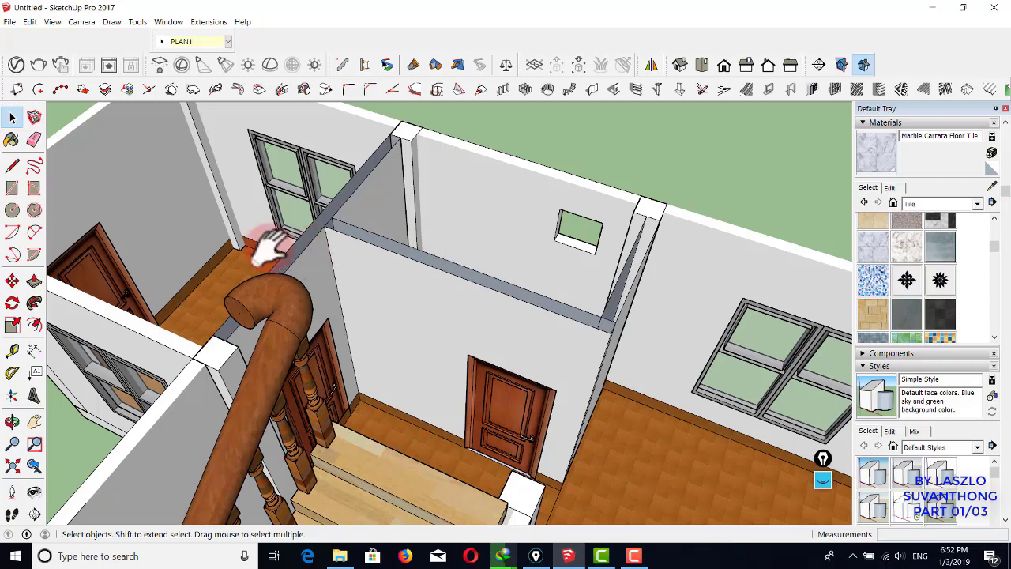
{"action": "middle_click_drag", "start_coordinate": [282, 239], "coordinate": [576, 272]}
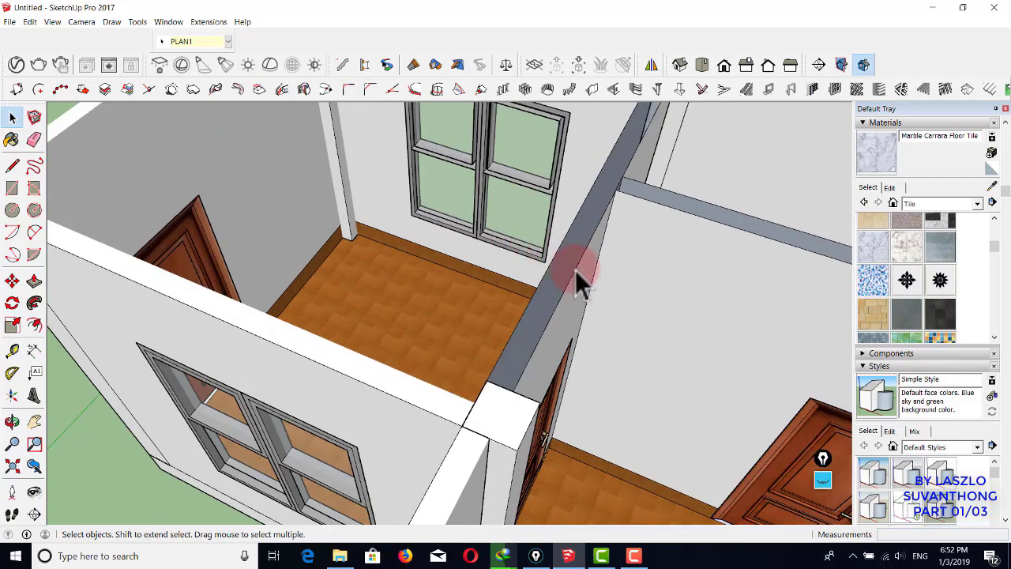
{"action": "key", "text": "r"}
{"action": "left_click", "coordinate": [486, 380]}
{"action": "middle_click_drag", "start_coordinate": [598, 274], "coordinate": [501, 321]}
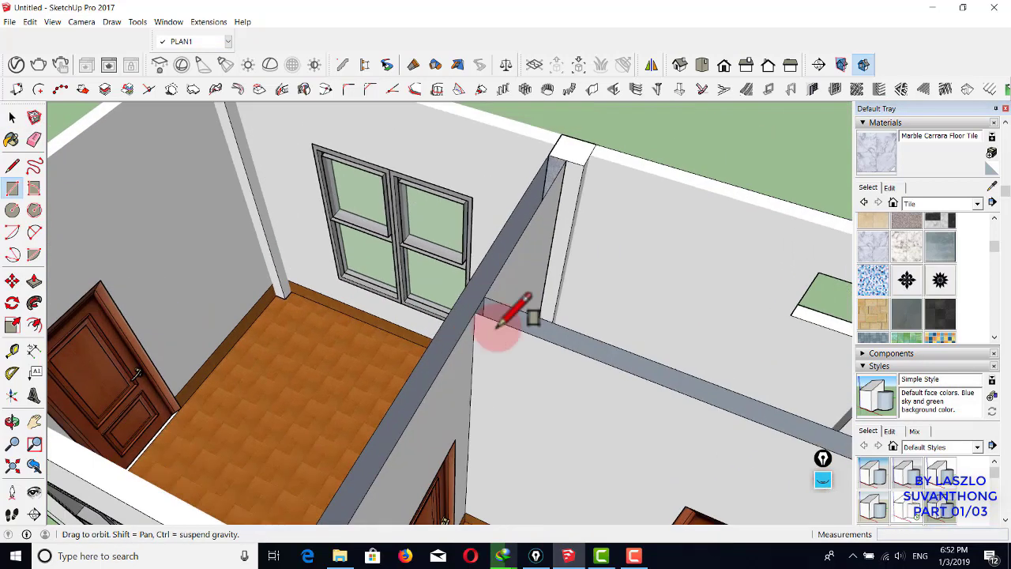
{"action": "left_click", "coordinate": [567, 158]}
{"action": "key", "text": "ctrl+z"}
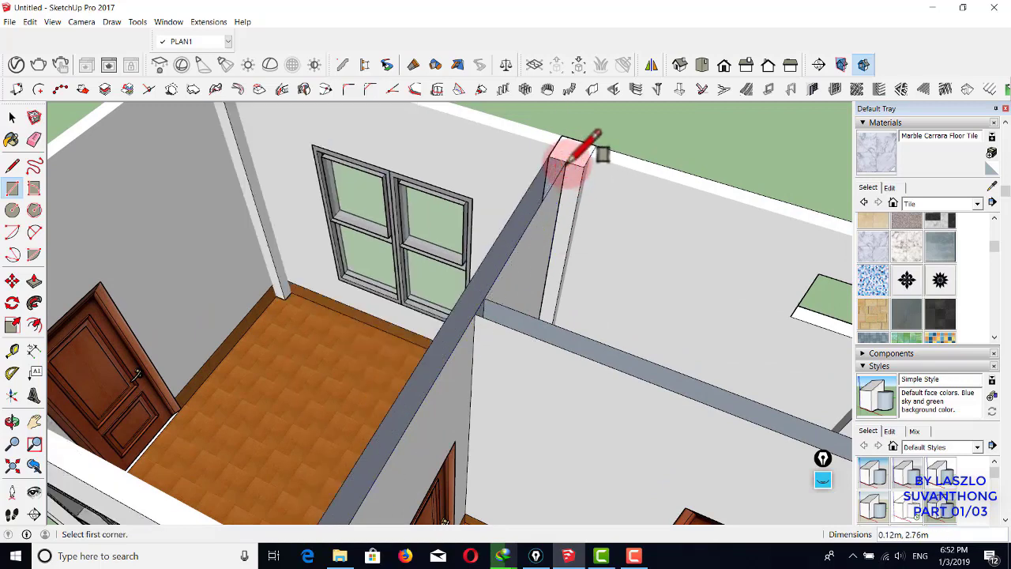
{"action": "left_click", "coordinate": [566, 163]}
{"action": "middle_click_drag", "start_coordinate": [442, 316], "coordinate": [508, 241]}
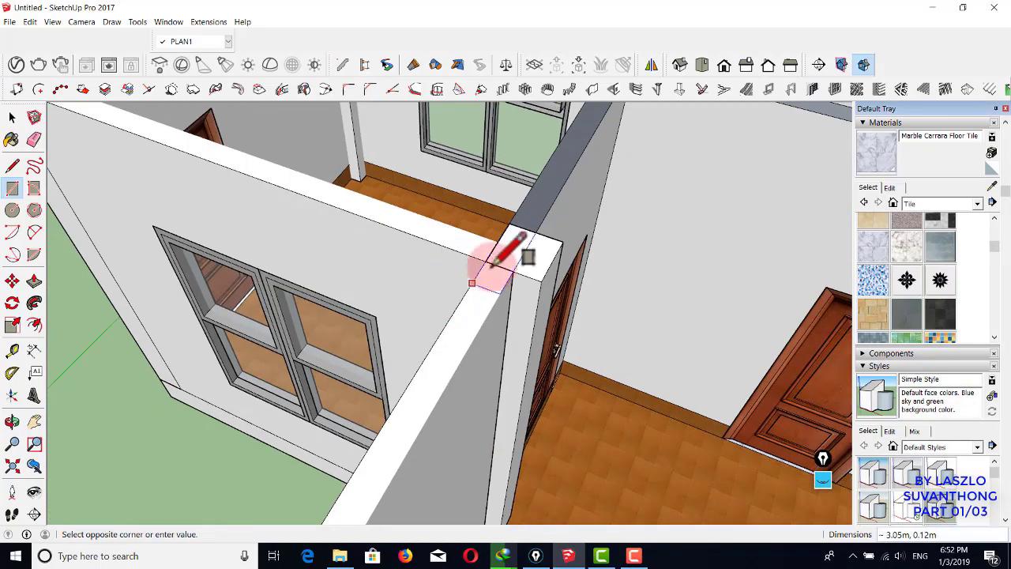
{"action": "left_click", "coordinate": [510, 224]}
{"action": "key", "text": "ctrl+z"}
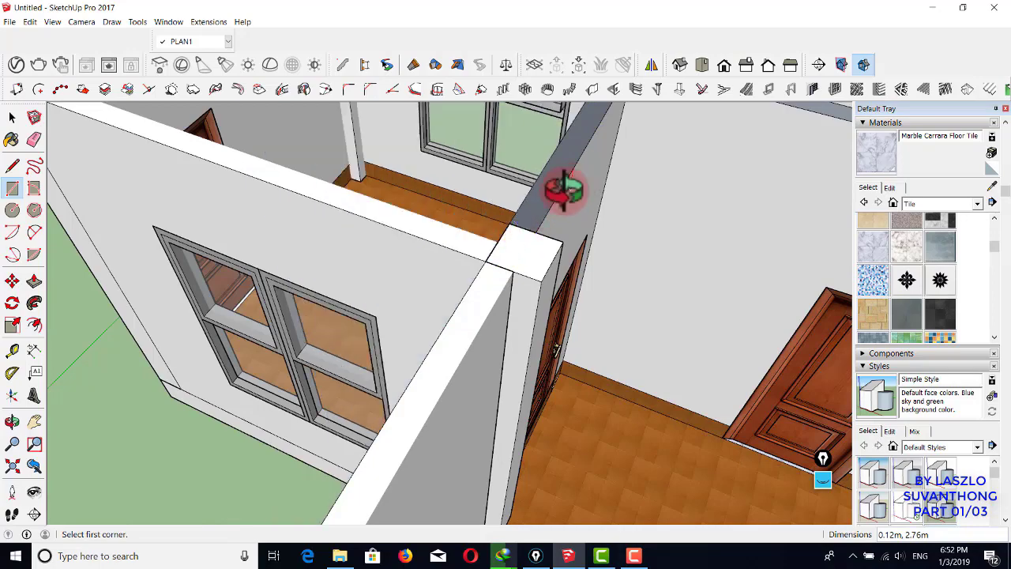
- Push/Pull the partition's side face 0.12 m as a new starting face to fill the wall top beside the door
{"action": "key", "text": "space"}
{"action": "middle_click_drag", "start_coordinate": [564, 195], "coordinate": [562, 257]}
{"action": "left_click", "coordinate": [556, 260]}
{"action": "key", "text": "p"}
{"action": "left_click", "coordinate": [551, 248]}
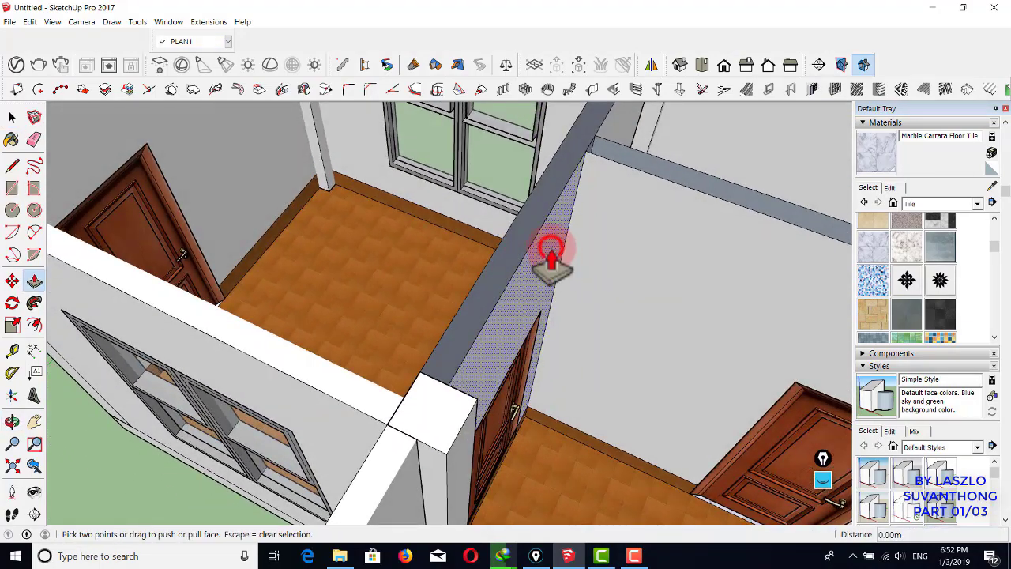
{"action": "key", "text": "ctrl"}
{"action": "left_click", "coordinate": [538, 239]}
{"action": "left_click", "coordinate": [538, 250]}
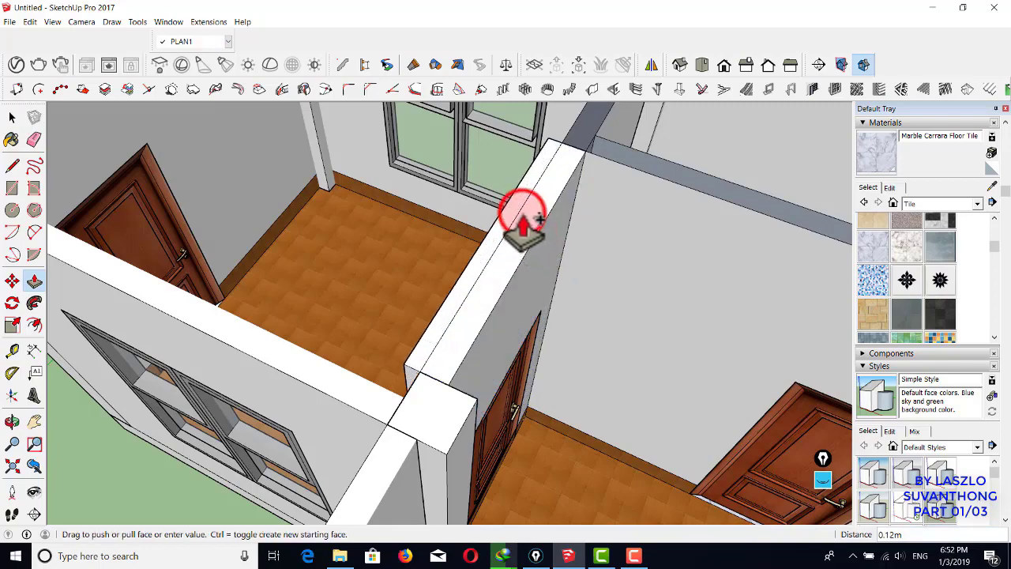
{"action": "left_click", "coordinate": [524, 214]}
- Push/Pull the end face of the filled partition 1.38 m along the bathroom wall to the outer column
{"action": "middle_click_drag", "start_coordinate": [523, 214], "coordinate": [331, 217], "text": "shift"}
{"action": "left_click", "coordinate": [331, 218]}
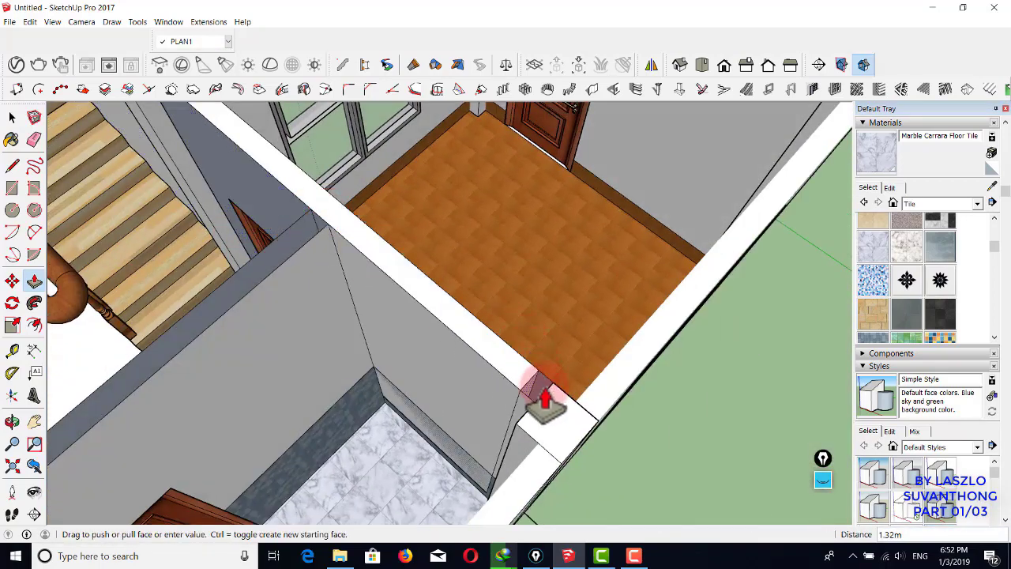
{"action": "middle_click_drag", "start_coordinate": [492, 395], "coordinate": [581, 304]}
{"action": "left_click", "coordinate": [579, 281]}
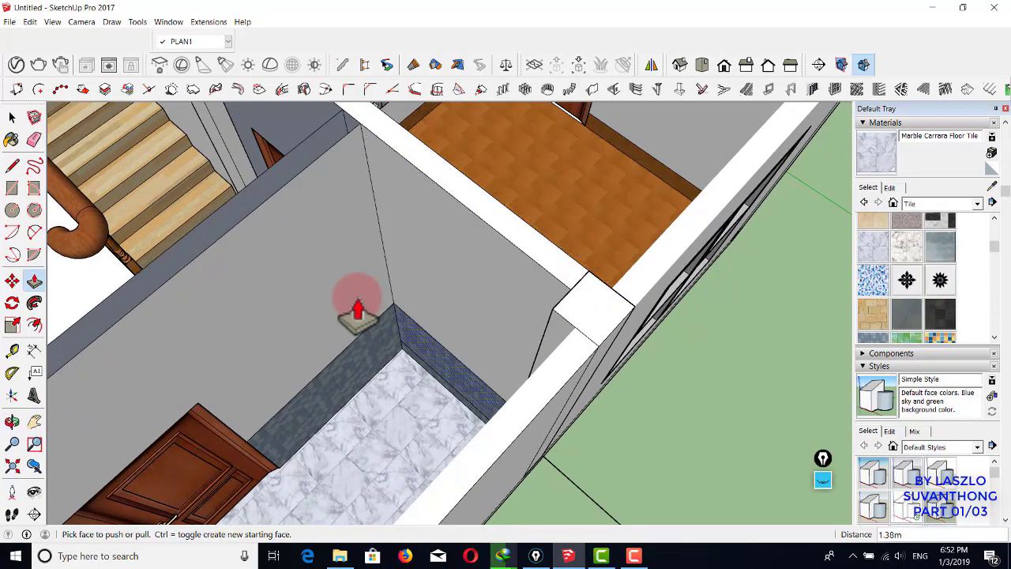
- Push/Pull the end face of the other bathroom partition about 1.28 m along the wall to the outer column
{"action": "middle_click_drag", "start_coordinate": [334, 257], "coordinate": [451, 287]}
{"action": "left_click", "coordinate": [498, 292]}
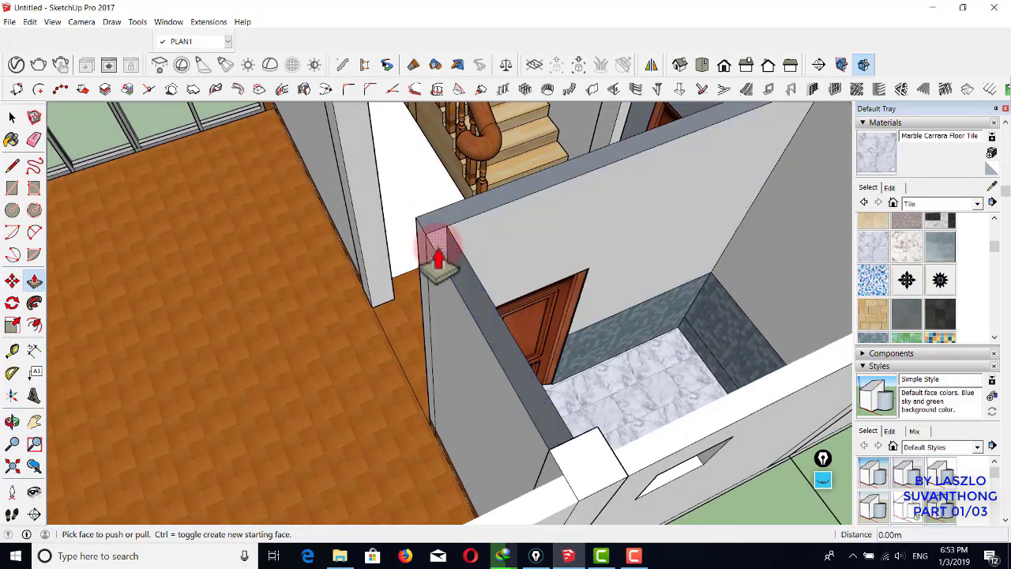
{"action": "left_click", "coordinate": [445, 251]}
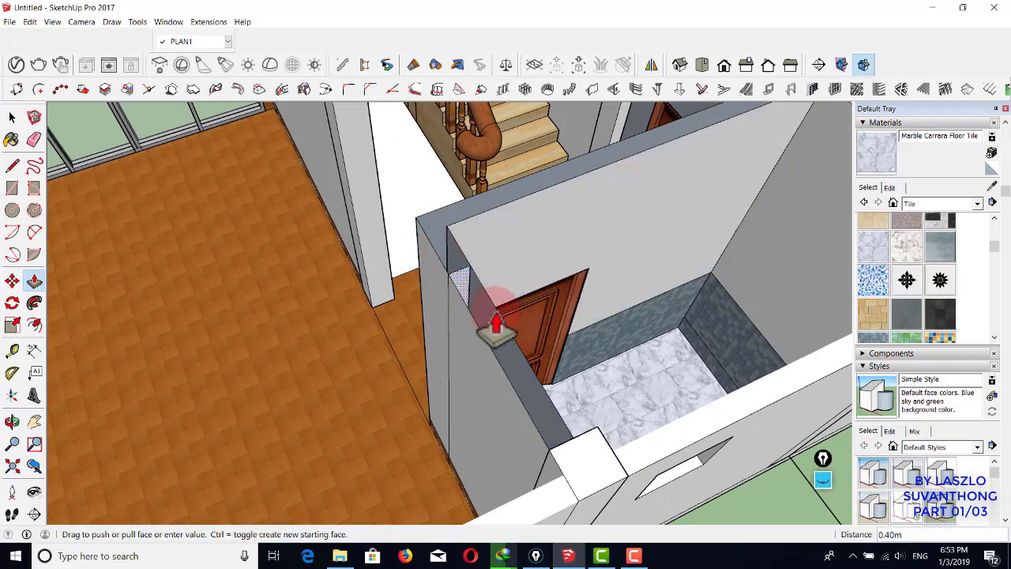
{"action": "middle_click_drag", "start_coordinate": [485, 316], "coordinate": [499, 323]}
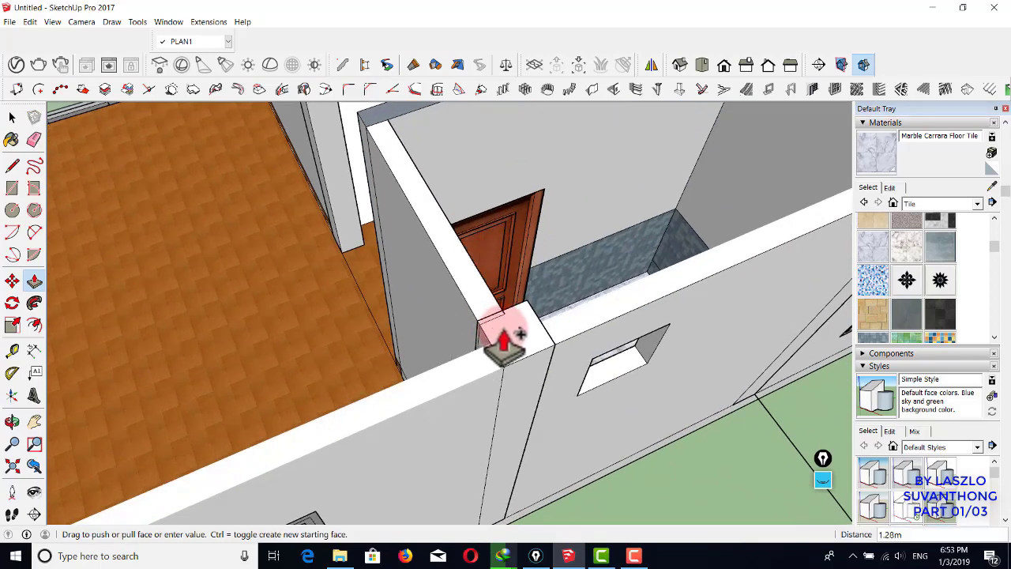
{"action": "scroll", "coordinate": [486, 325], "scroll_direction": "down", "scroll_amount": 5}
{"action": "key", "text": "space"}
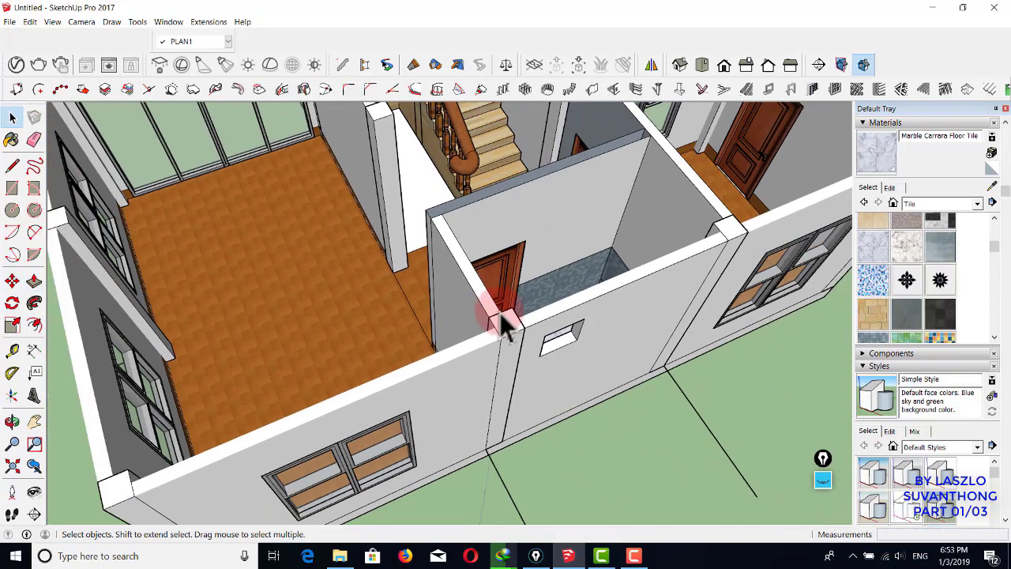
- Inspect the whole ground floor of the house from several sides
{"action": "middle_click_drag", "start_coordinate": [501, 316], "coordinate": [493, 276]}
{"action": "scroll", "coordinate": [506, 308], "scroll_direction": "down", "scroll_amount": 5}
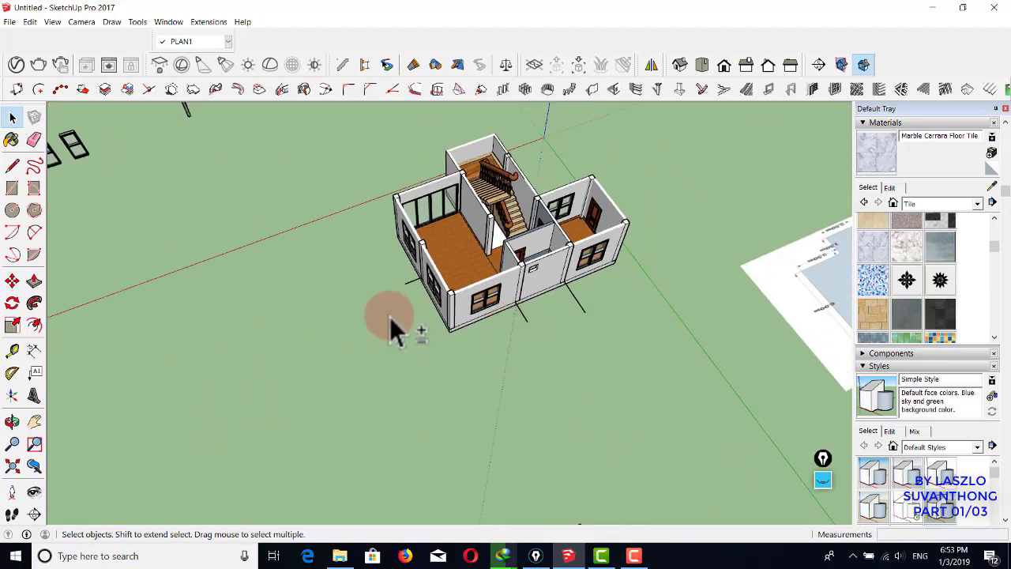
{"action": "middle_click_drag", "start_coordinate": [389, 317], "coordinate": [561, 203]}
{"action": "scroll", "coordinate": [553, 170], "scroll_direction": "up", "scroll_amount": 4}
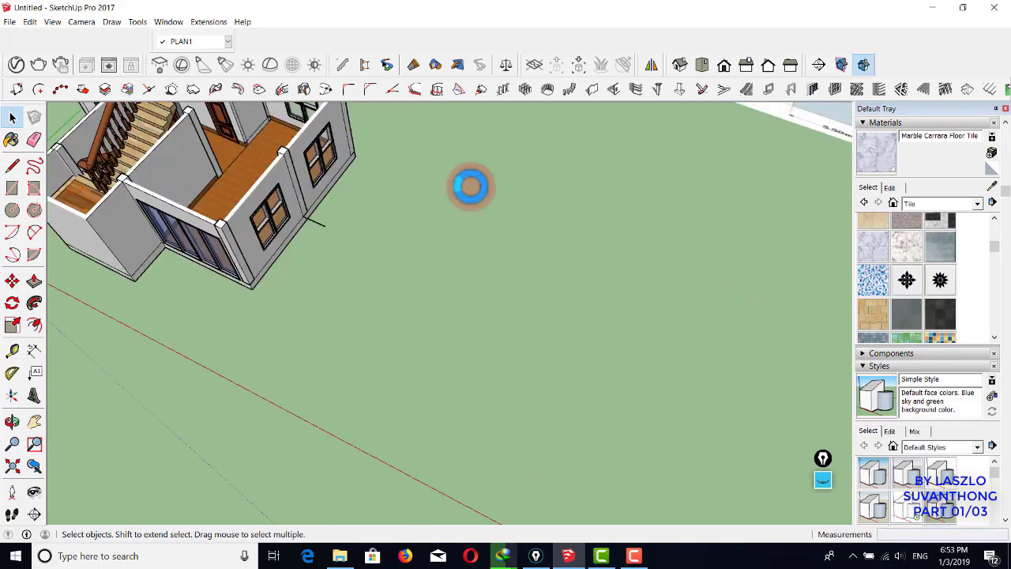
{"action": "scroll", "coordinate": [463, 187], "scroll_direction": "down", "scroll_amount": 4}
{"action": "middle_click_drag", "start_coordinate": [639, 227], "coordinate": [714, 341], "text": "shift"}
{"action": "scroll", "coordinate": [434, 184], "scroll_direction": "down", "scroll_amount": 4}
{"action": "scroll", "coordinate": [539, 254], "scroll_direction": "up", "scroll_amount": 1}
{"action": "scroll", "coordinate": [615, 311], "scroll_direction": "up", "scroll_amount": 3}
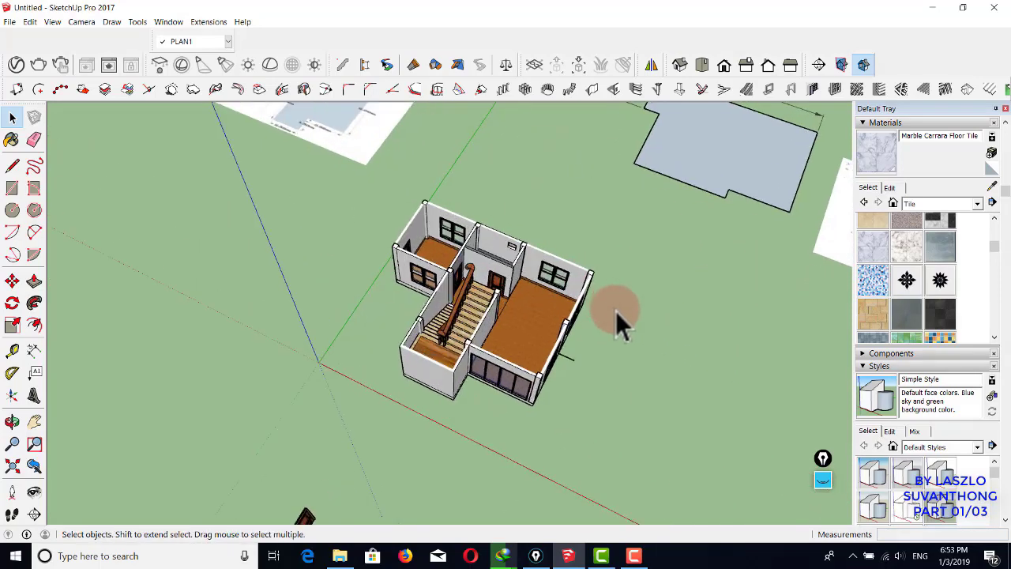
{"action": "middle_click_drag", "start_coordinate": [615, 311], "coordinate": [545, 256]}
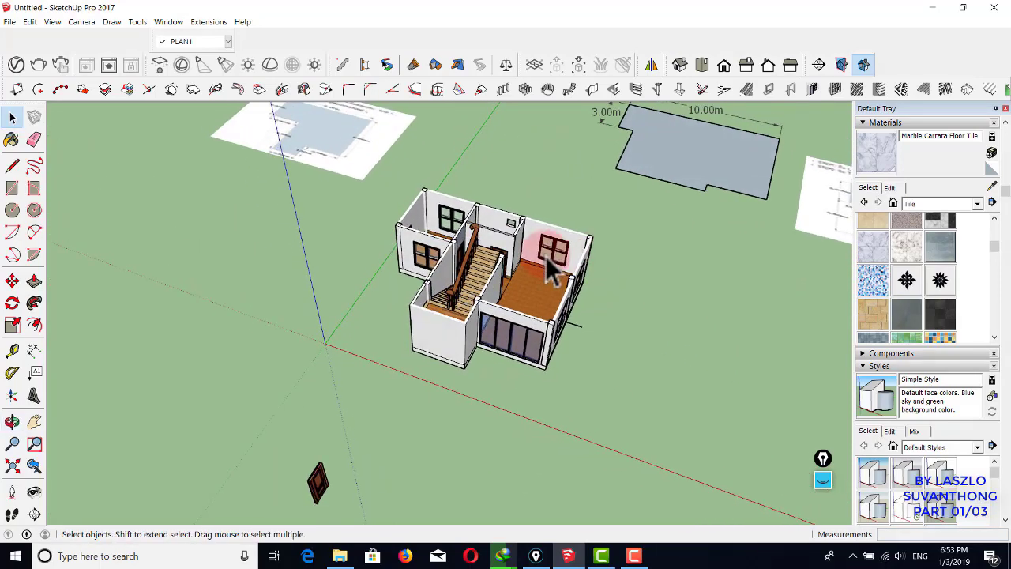
{"action": "scroll", "coordinate": [671, 261], "scroll_direction": "up", "scroll_amount": 1}
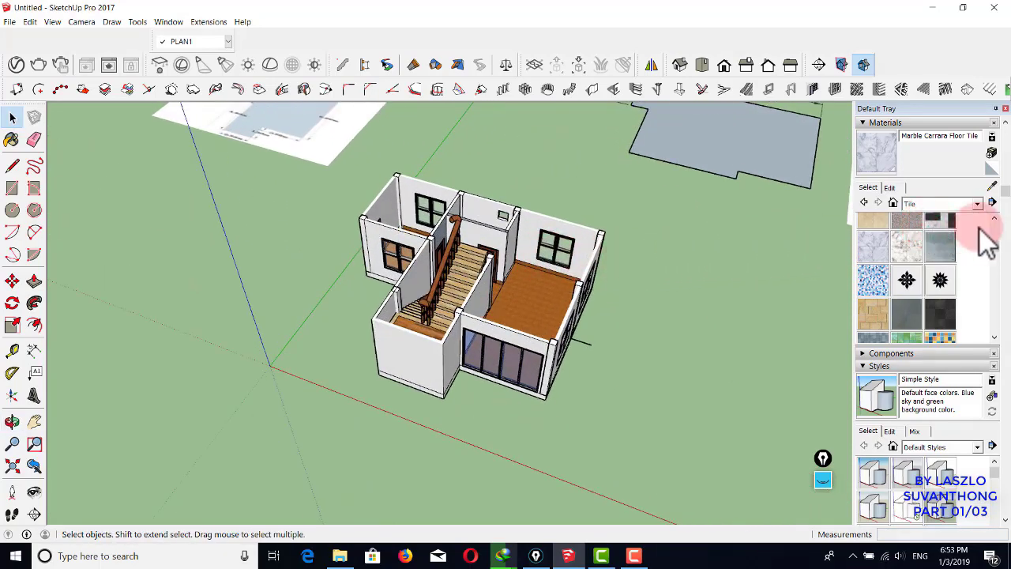
- Show layer PLAN2 and make it the current layer, and hide layer PLAN1
{"action": "left_click_drag", "start_coordinate": [1003, 192], "coordinate": [993, 372]}
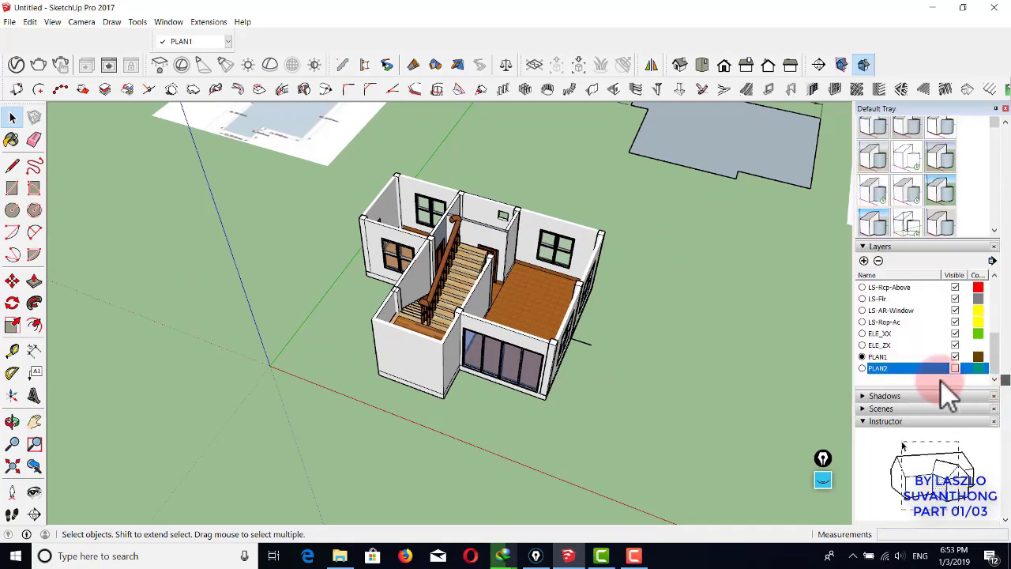
{"action": "scroll", "coordinate": [943, 388], "scroll_direction": "down", "scroll_amount": 1}
{"action": "left_click", "coordinate": [862, 345]}
{"action": "left_click", "coordinate": [862, 344]}
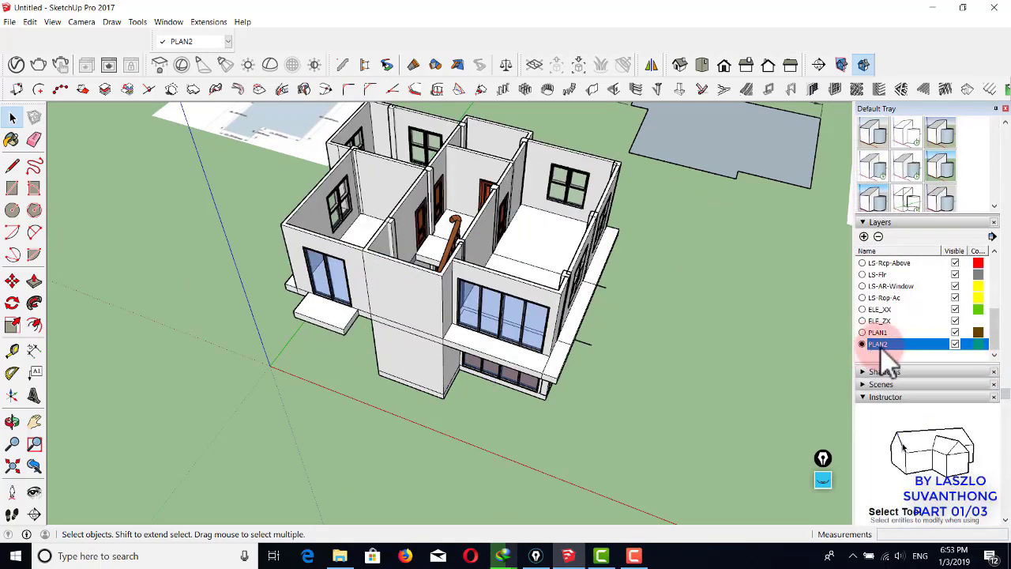
{"action": "left_click", "coordinate": [956, 345]}
{"action": "left_click", "coordinate": [955, 332]}
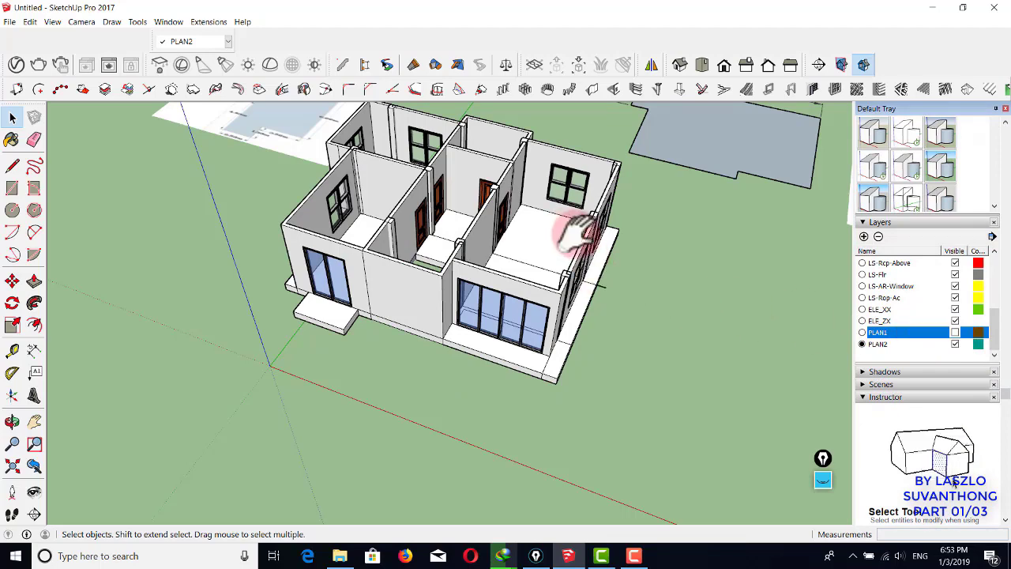
- Paint both floor faces of the large upper-floor room and the hall floor with Wood Square Tile 02
{"action": "middle_click_drag", "start_coordinate": [576, 226], "coordinate": [545, 251]}
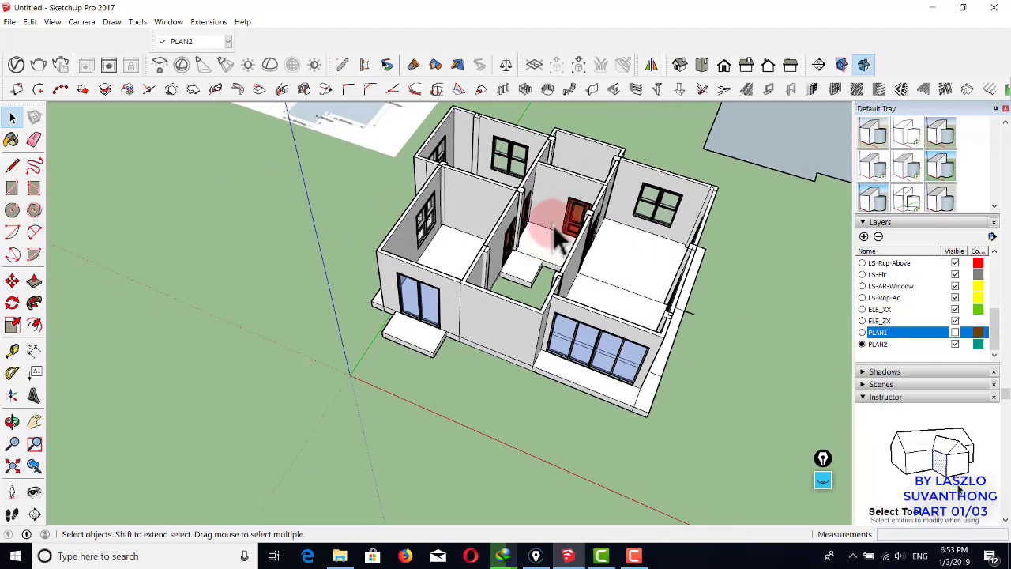
{"action": "scroll", "coordinate": [619, 272], "scroll_direction": "up", "scroll_amount": 3}
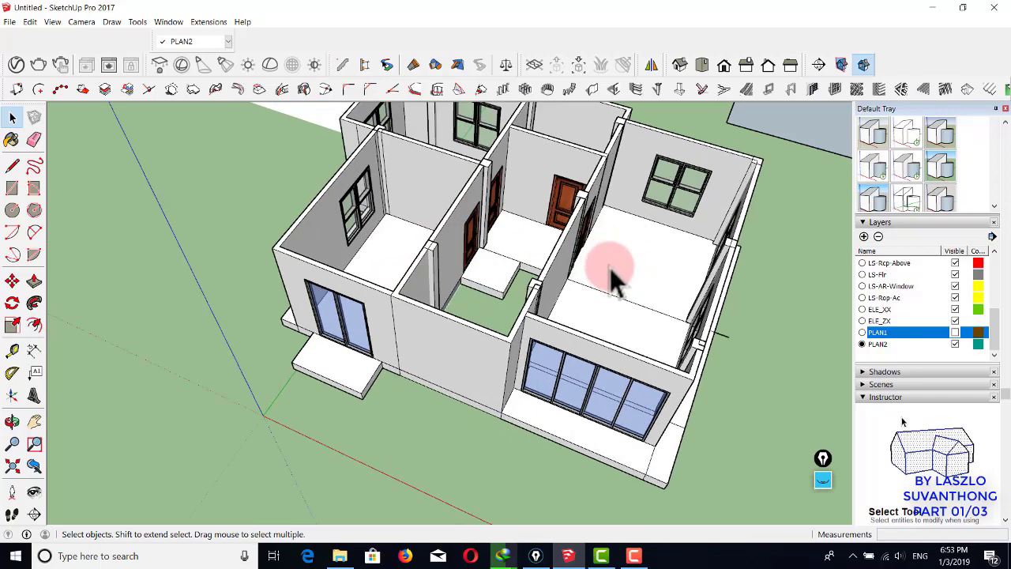
{"action": "scroll", "coordinate": [598, 266], "scroll_direction": "up", "scroll_amount": 2}
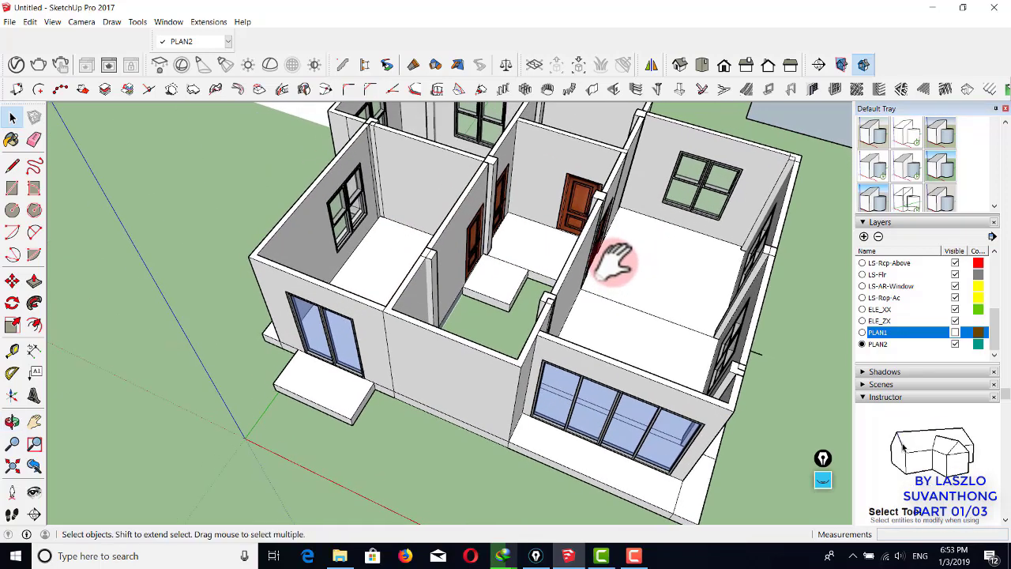
{"action": "key", "text": "b"}
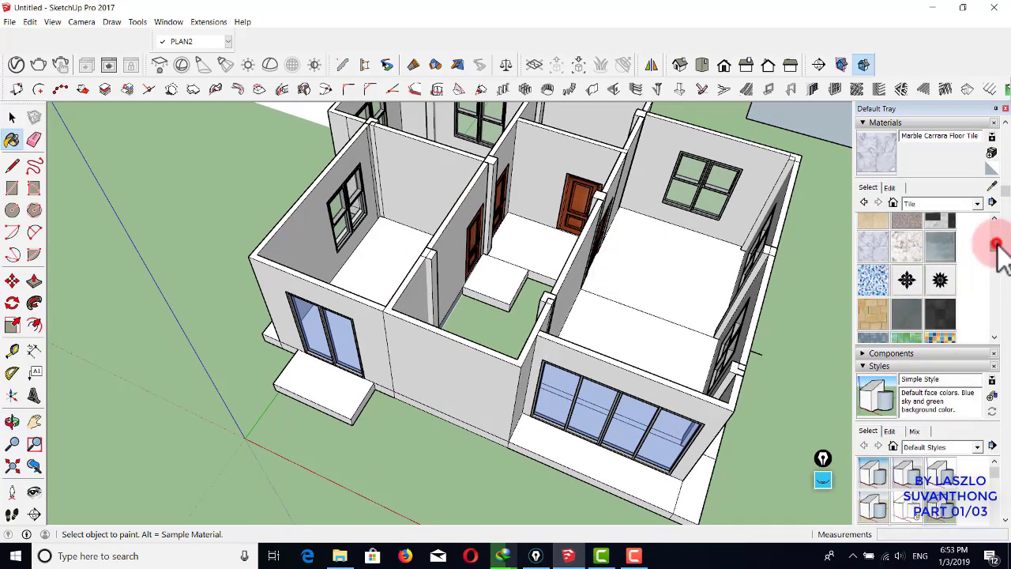
{"action": "mouse_move", "coordinate": [996, 255]}
{"action": "left_mouse_down"}
{"action": "mouse_move", "coordinate": [992, 310]}
{"action": "mouse_move", "coordinate": [980, 311]}
{"action": "left_mouse_up"}
{"action": "left_click", "coordinate": [908, 300]}
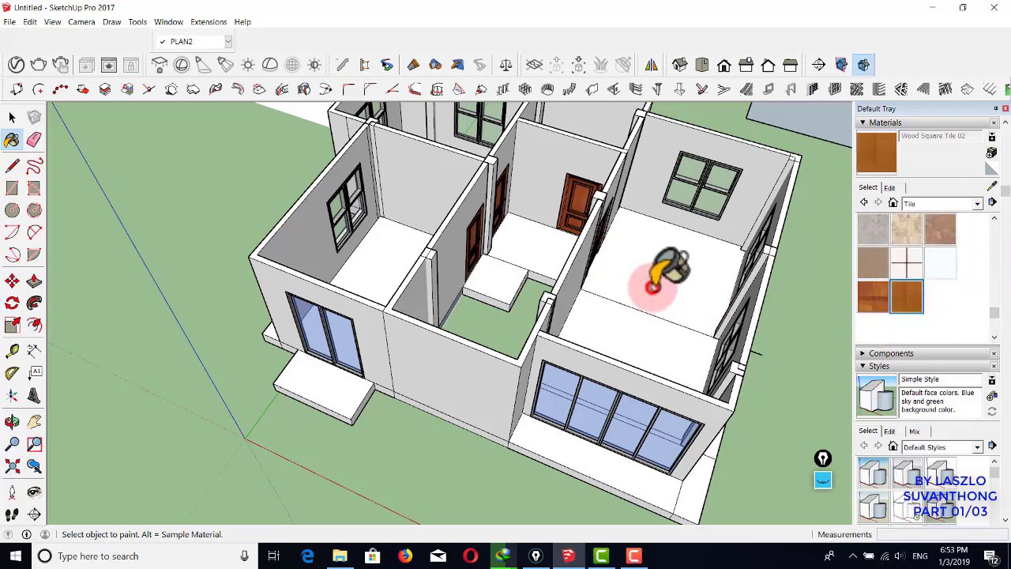
{"action": "left_click", "coordinate": [625, 325]}
{"action": "left_click", "coordinate": [625, 325]}
{"action": "left_click", "coordinate": [542, 249]}
- Paint the floors of the remaining upper-floor rooms with Wood Square Tile 02
{"action": "middle_click_drag", "start_coordinate": [453, 221], "coordinate": [503, 255], "text": "shift"}
{"action": "middle_click_drag", "start_coordinate": [502, 254], "coordinate": [452, 312]}
{"action": "left_click", "coordinate": [452, 308]}
{"action": "left_click", "coordinate": [519, 175]}
- Try raising the far half of the large room's floor with Push/Pull, undo it and remove the edge dividing the floor
{"action": "middle_click_drag", "start_coordinate": [643, 248], "coordinate": [616, 186]}
{"action": "key", "text": "space"}
{"action": "scroll", "coordinate": [609, 332], "scroll_direction": "up", "scroll_amount": 4}
{"action": "left_click", "coordinate": [605, 332]}
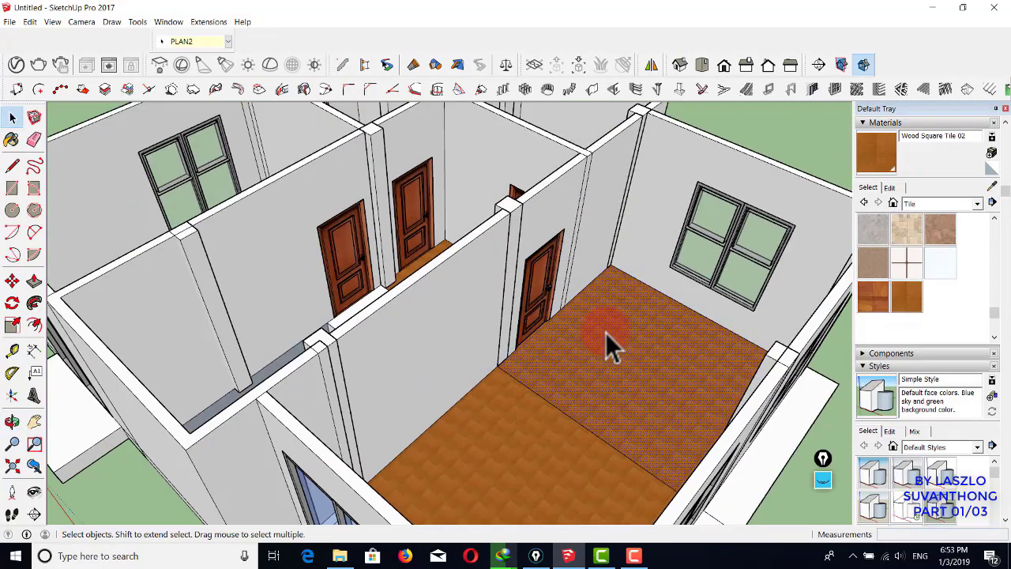
{"action": "key", "text": "p"}
{"action": "left_click", "coordinate": [596, 326]}
{"action": "left_click", "coordinate": [595, 325]}
{"action": "left_click", "coordinate": [594, 325]}
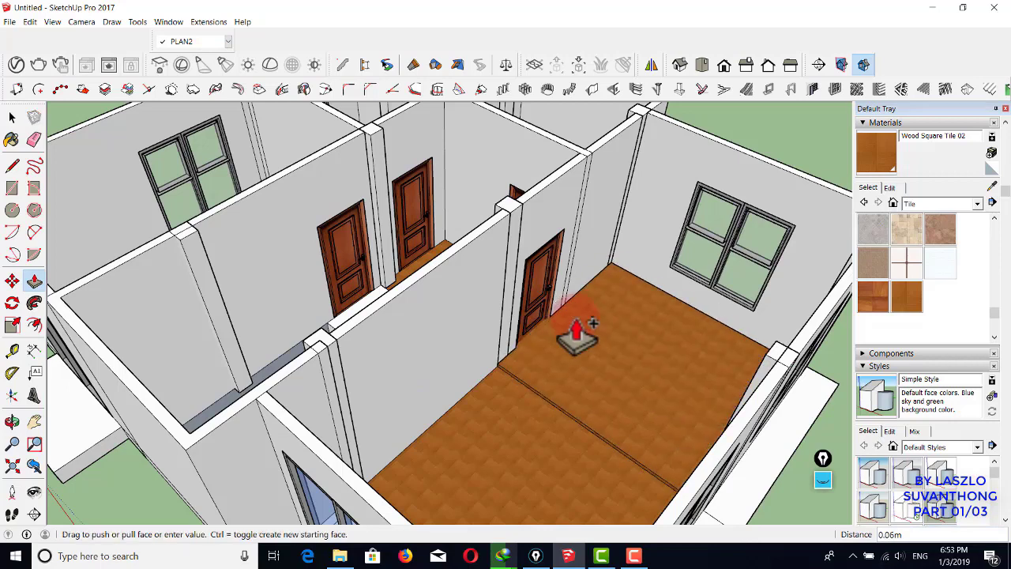
{"action": "key", "text": "space"}
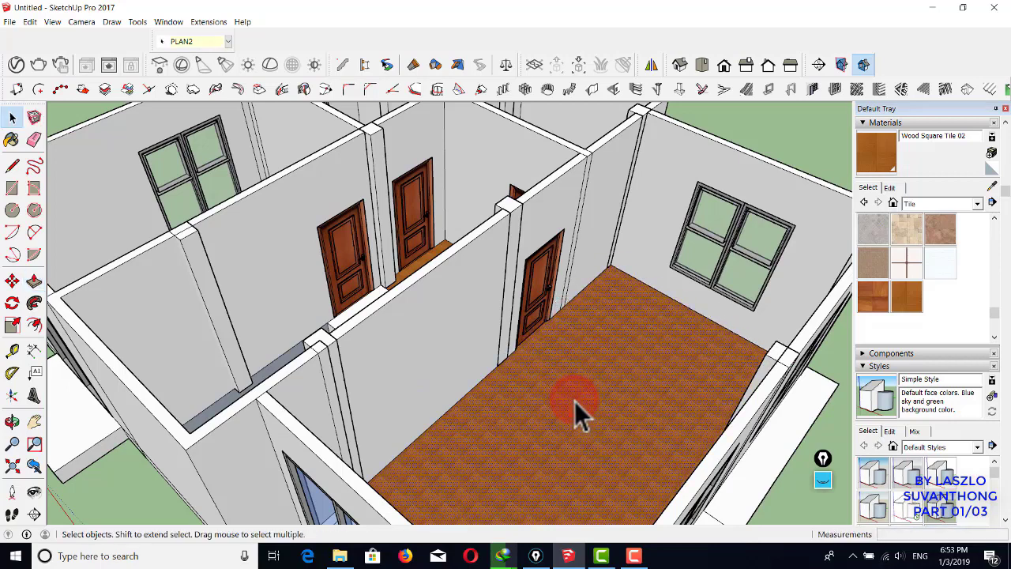
- Push/Pull the large room's whole floor up about 0.19 m as a new starting face and delete the raised face to leave a skirting
{"action": "key", "text": "p"}
{"action": "left_click", "coordinate": [574, 401]}
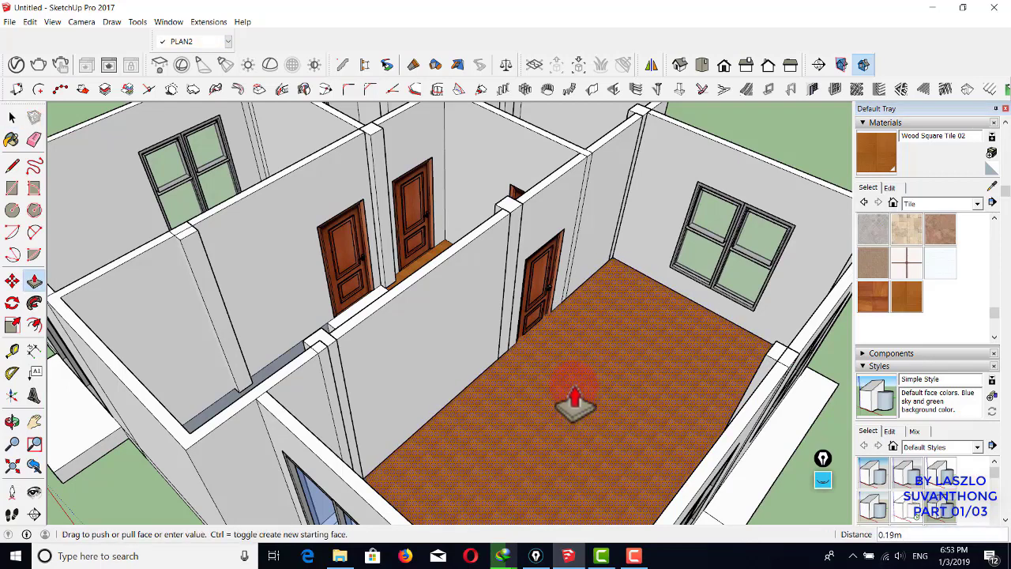
{"action": "left_click", "coordinate": [578, 385]}
{"action": "key", "text": "space"}
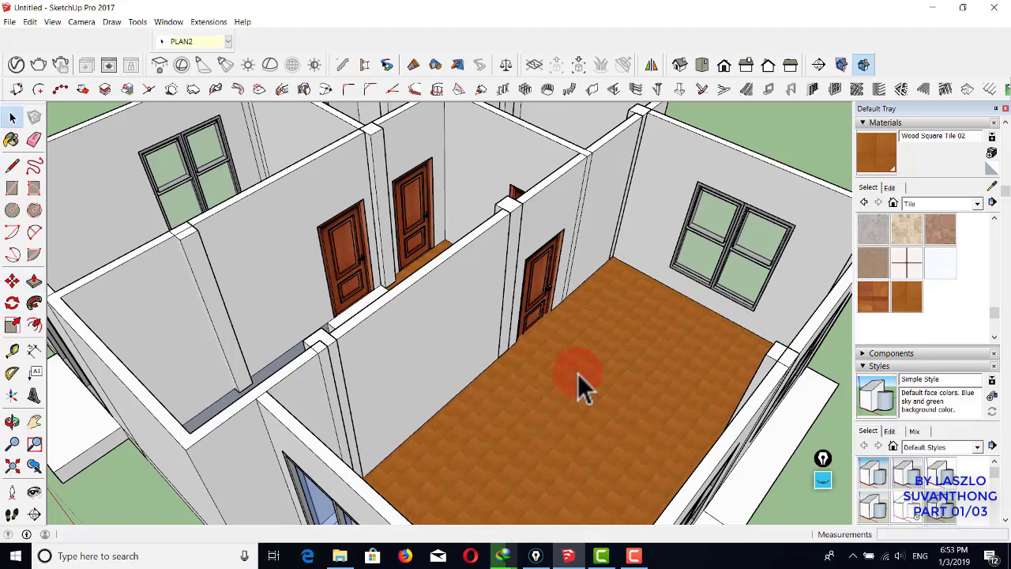
- Delete the edge between the landing and the hall floor and paint the merged floor with Wood Square Tile 02
{"action": "middle_click_drag", "start_coordinate": [524, 323], "coordinate": [530, 368]}
{"action": "scroll", "coordinate": [526, 368], "scroll_direction": "up", "scroll_amount": 3}
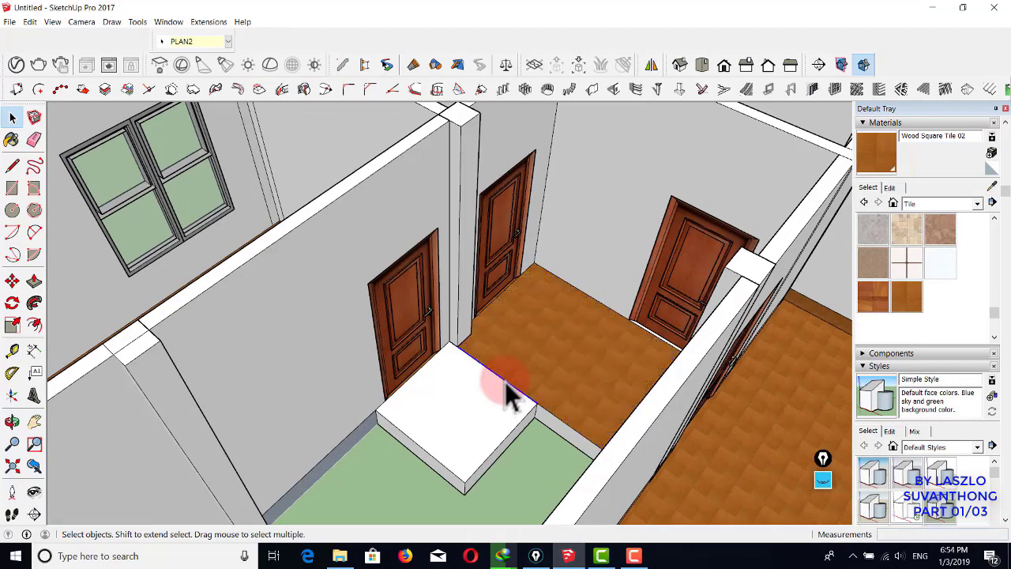
{"action": "key", "text": "Delete"}
{"action": "key", "text": "b"}
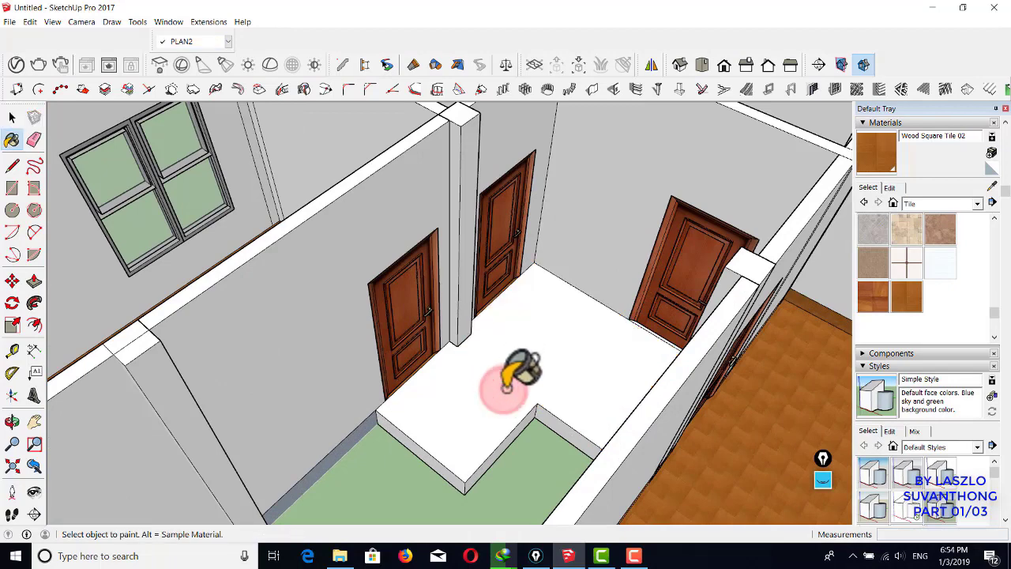
{"action": "left_click", "coordinate": [504, 392]}
- Push/Pull the hall floor upward as a new starting face and delete the raised top face to leave a wooden skirting
{"action": "middle_click_drag", "start_coordinate": [506, 399], "coordinate": [525, 343]}
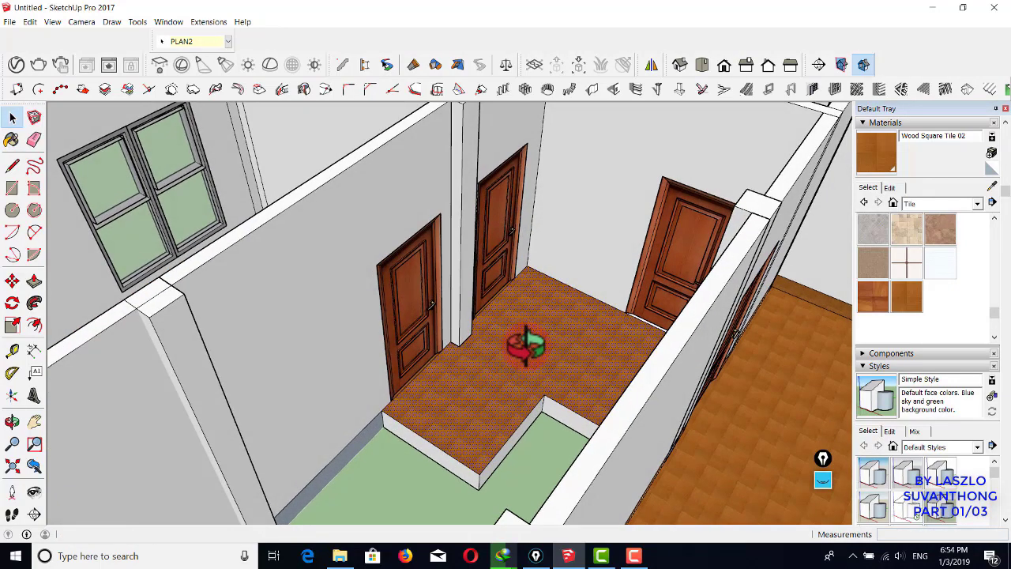
{"action": "key", "text": "p"}
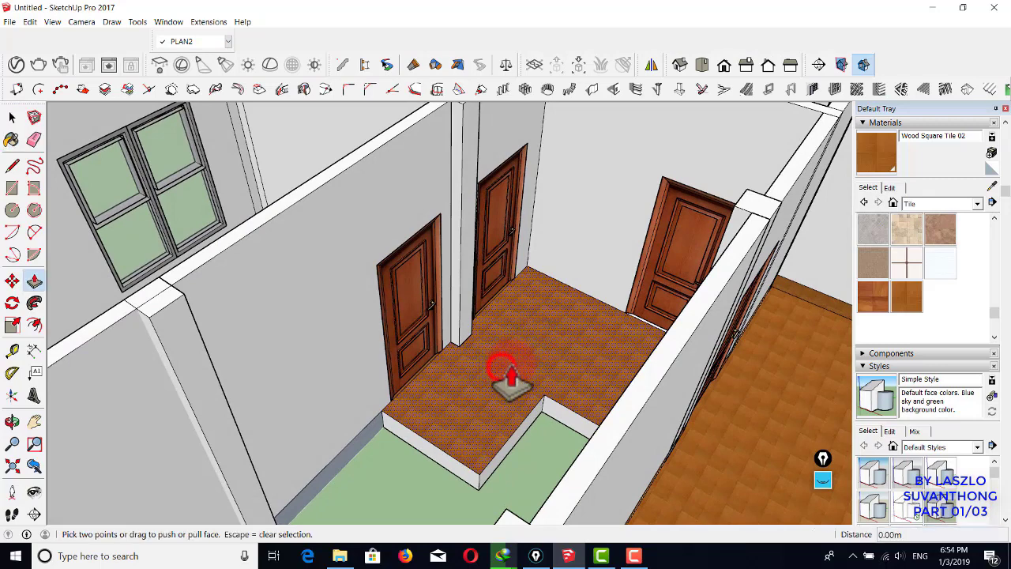
{"action": "mouse_move", "coordinate": [502, 362]}
{"action": "left_mouse_down"}
{"action": "mouse_move", "coordinate": [512, 351]}
{"action": "mouse_move", "coordinate": [506, 366]}
{"action": "left_mouse_up"}
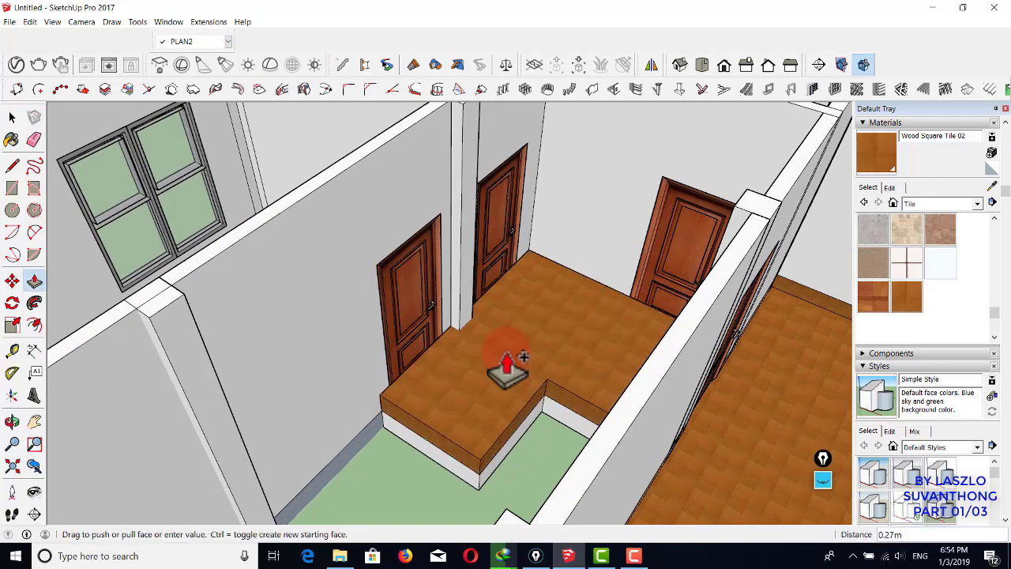
{"action": "key", "text": "space"}
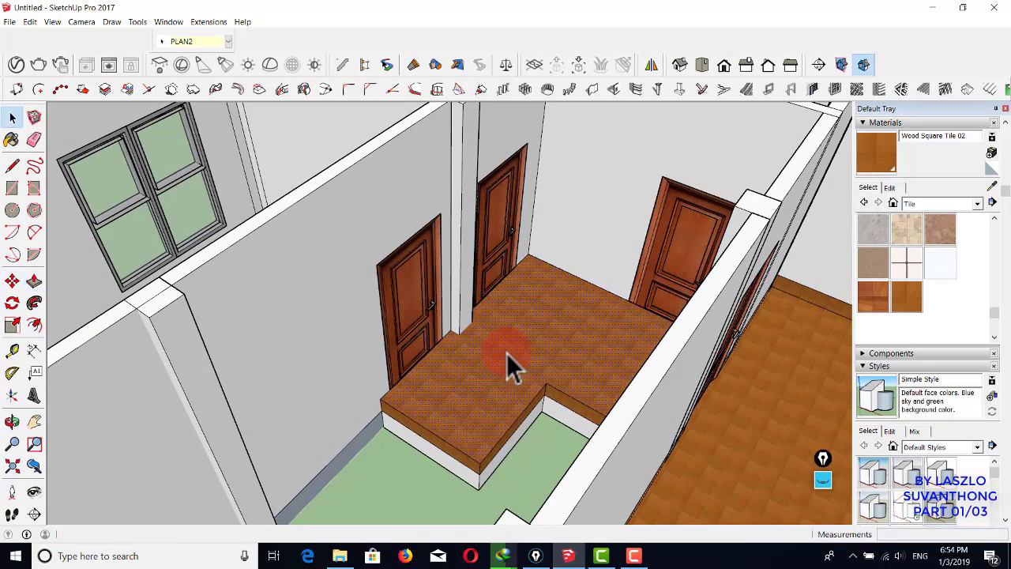
{"action": "key", "text": "Delete"}
- Delete the skirting strips along the open stairwell edges of the hall landing
{"action": "left_click", "coordinate": [467, 454]}
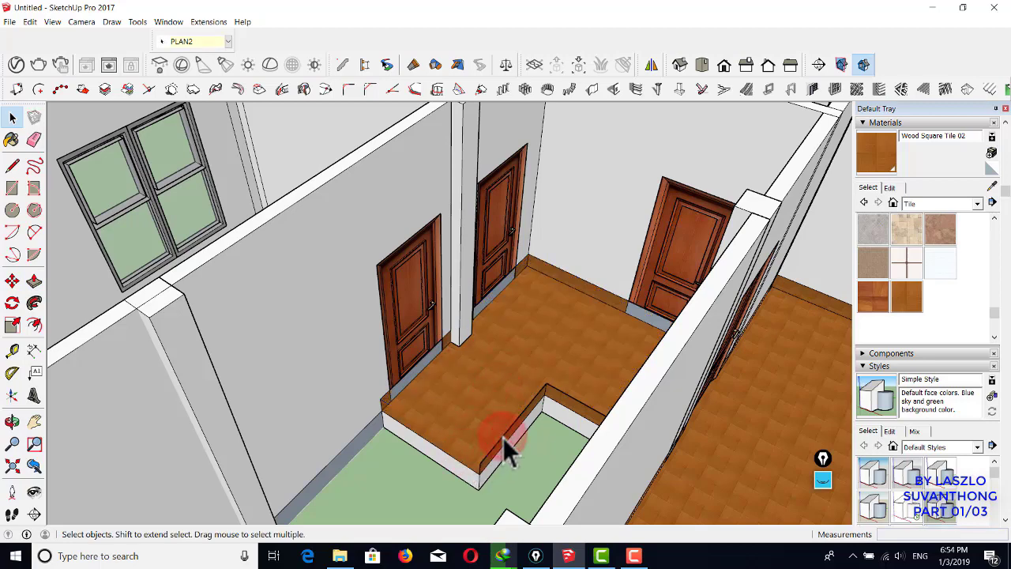
{"action": "middle_click_drag", "start_coordinate": [502, 437], "coordinate": [575, 379]}
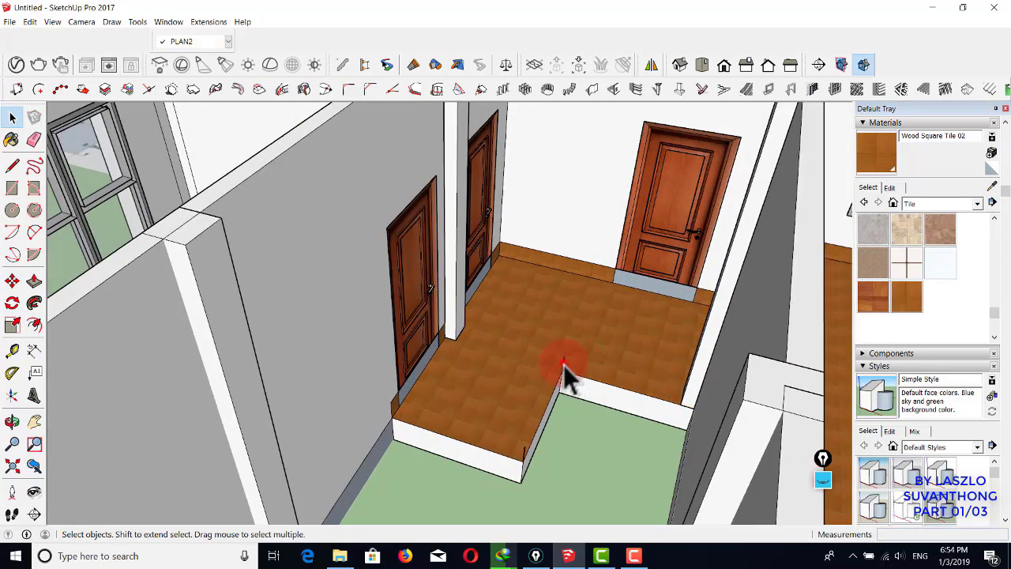
{"action": "scroll", "coordinate": [537, 443], "scroll_direction": "down", "scroll_amount": 5}
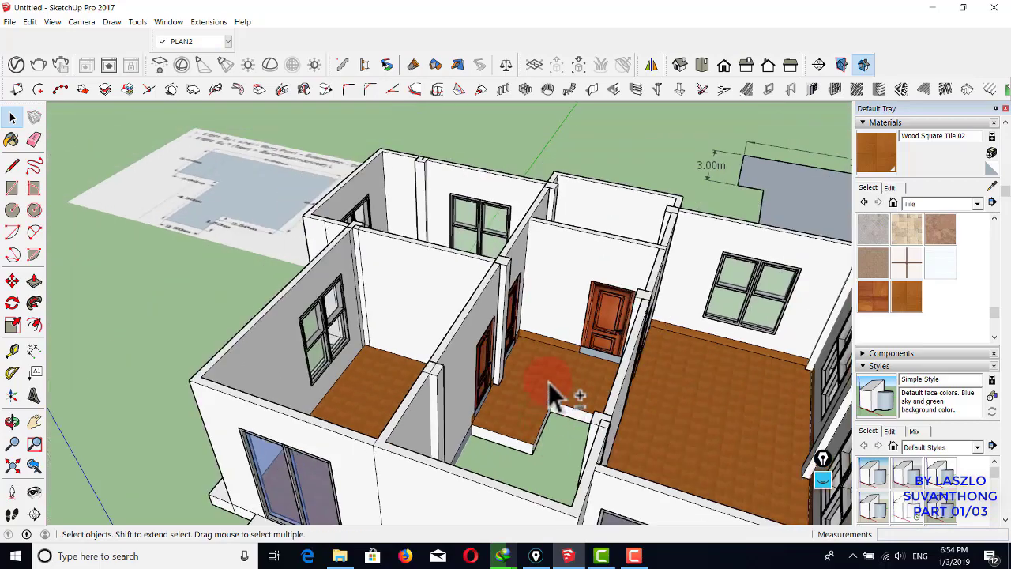
- Delete the leftover skirting faces and edges across the bottoms of the hall doors
{"action": "scroll", "coordinate": [553, 386], "scroll_direction": "up", "scroll_amount": 7}
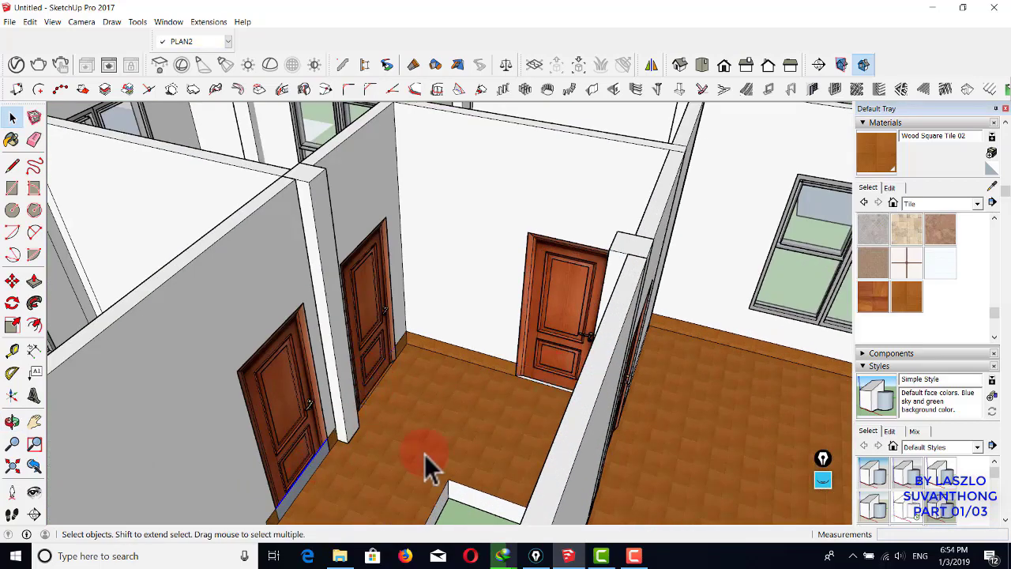
{"action": "middle_click_drag", "start_coordinate": [424, 454], "coordinate": [522, 434]}
{"action": "scroll", "coordinate": [567, 460], "scroll_direction": "down", "scroll_amount": 8}
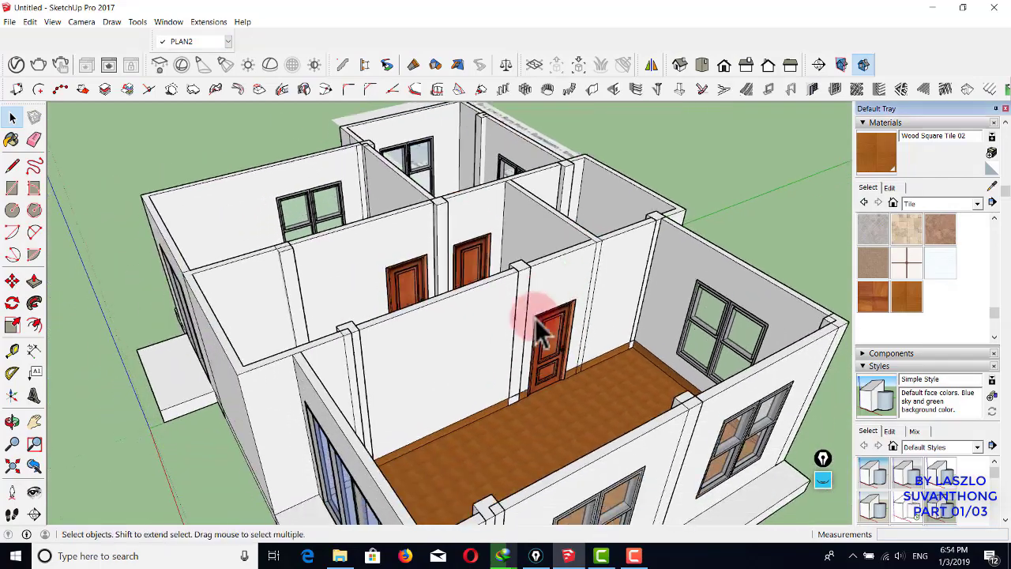
{"action": "middle_click_drag", "start_coordinate": [542, 332], "coordinate": [873, 362]}
{"action": "scroll", "coordinate": [512, 316], "scroll_direction": "up", "scroll_amount": 3}
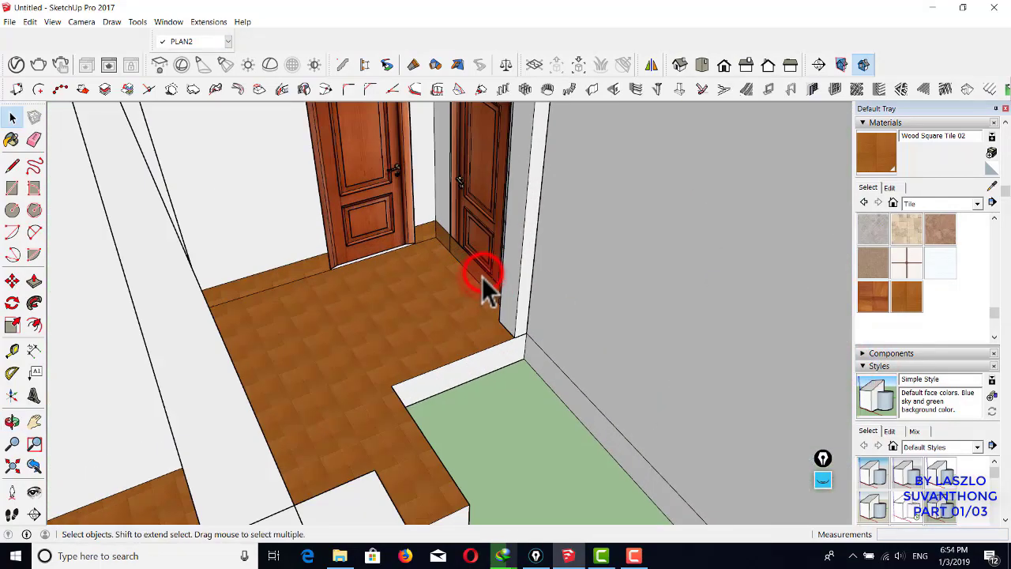
{"action": "scroll", "coordinate": [488, 289], "scroll_direction": "down", "scroll_amount": 6}
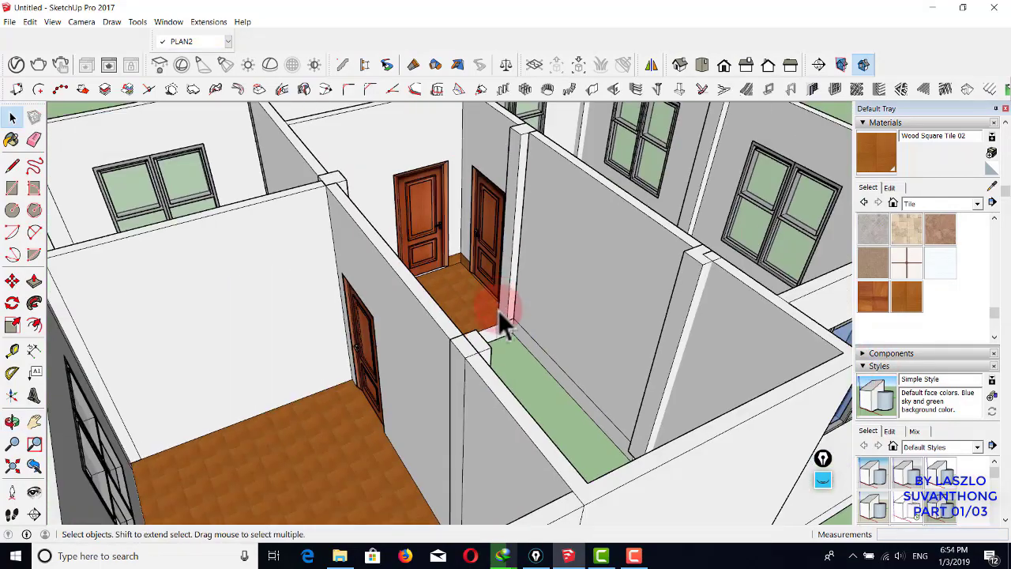
- Push/Pull the floor of the room beside the stairwell up 0.2 m as a new starting face and delete the raised face, leaving a skirting
{"action": "scroll", "coordinate": [477, 449], "scroll_direction": "up", "scroll_amount": 3}
{"action": "key", "text": "p"}
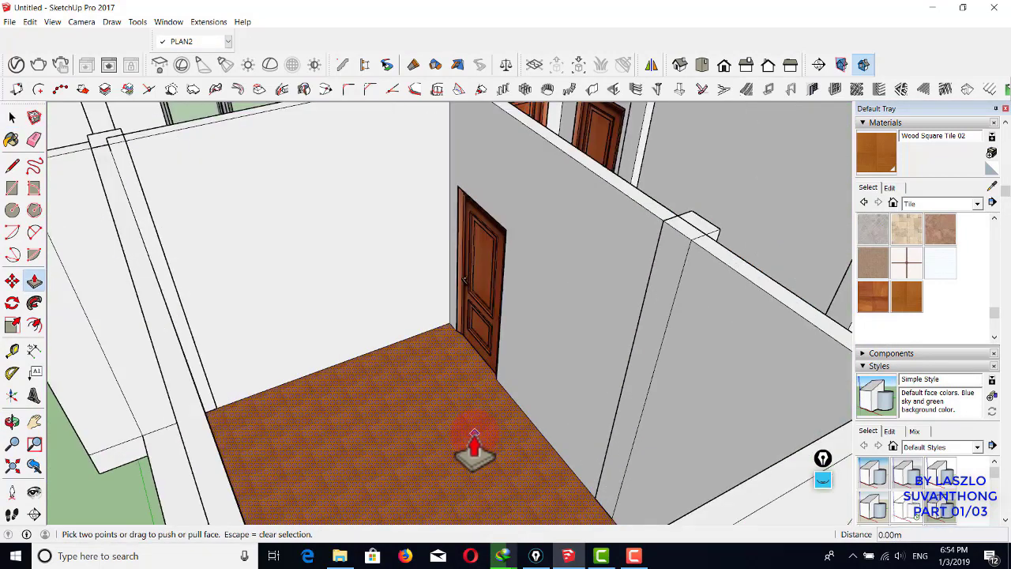
{"action": "left_click", "coordinate": [473, 440]}
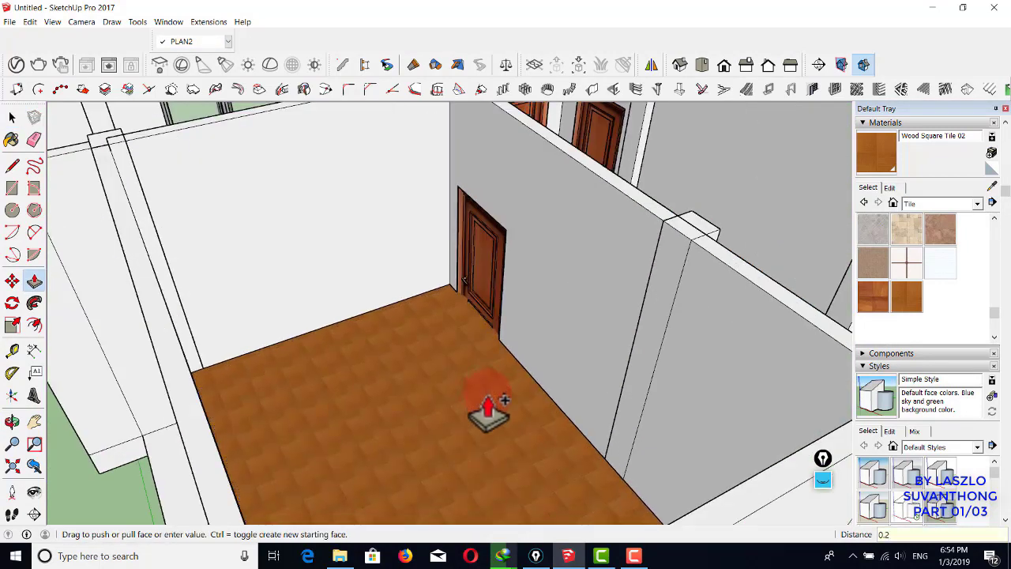
{"action": "type", "text": "0.2"}
{"action": "key", "text": "Return"}
{"action": "key", "text": "space"}
{"action": "left_click", "coordinate": [535, 411]}
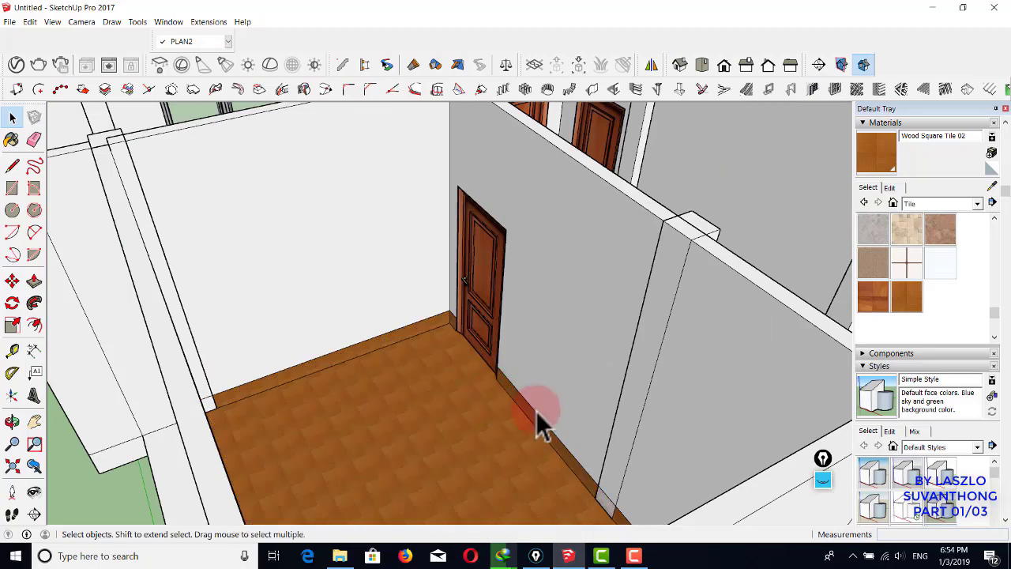
{"action": "scroll", "coordinate": [558, 405], "scroll_direction": "down", "scroll_amount": 5}
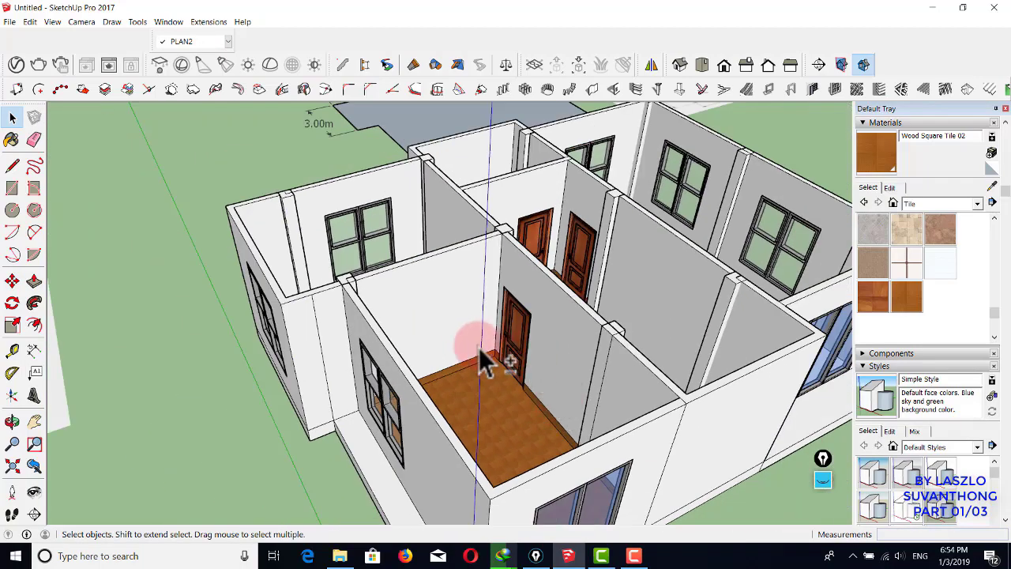
- Push/Pull the wood-tile floor of the corner room with two windows upward and delete the raised face to form its skirting
{"action": "middle_click_drag", "start_coordinate": [479, 349], "coordinate": [369, 386]}
{"action": "scroll", "coordinate": [456, 316], "scroll_direction": "up", "scroll_amount": 6}
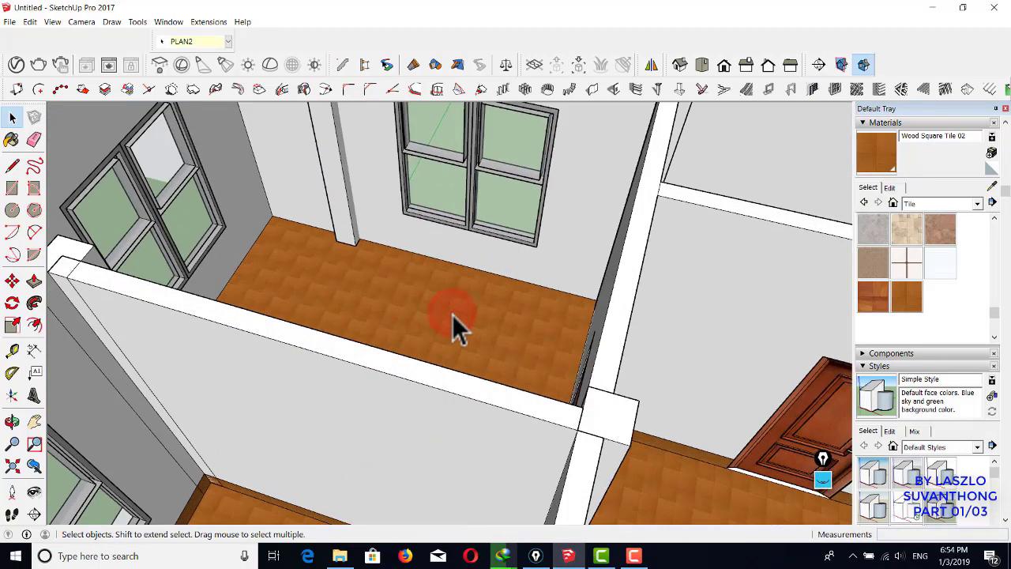
{"action": "key", "text": "p"}
{"action": "left_click", "coordinate": [454, 312]}
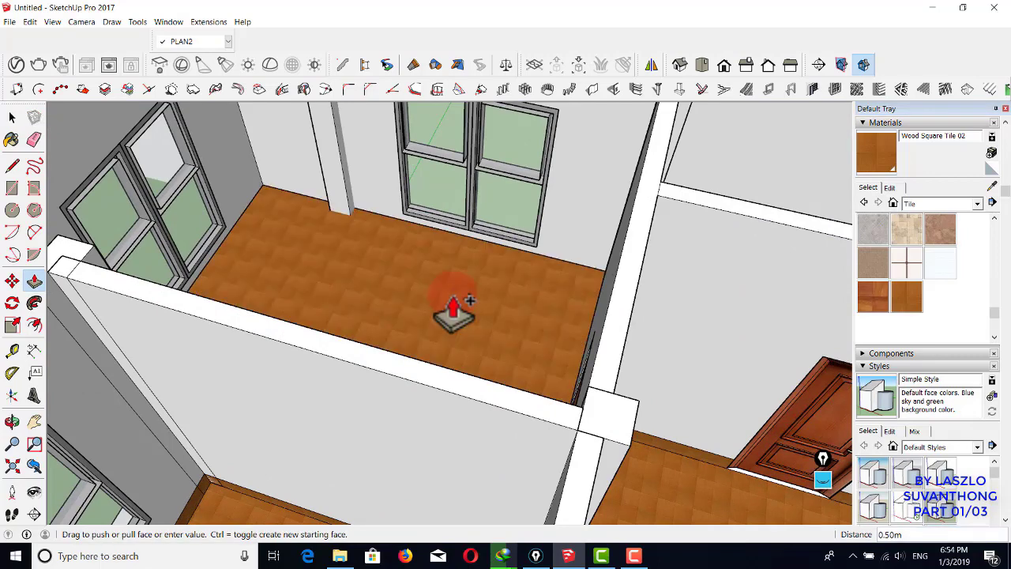
{"action": "key", "text": "Return"}
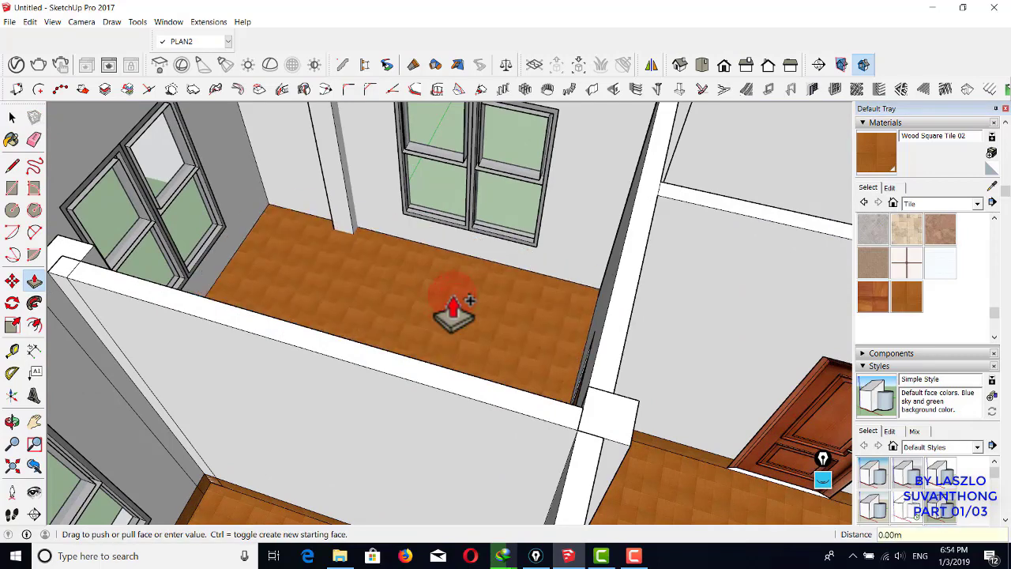
{"action": "key", "text": "space"}
{"action": "scroll", "coordinate": [453, 300], "scroll_direction": "down", "scroll_amount": 5}
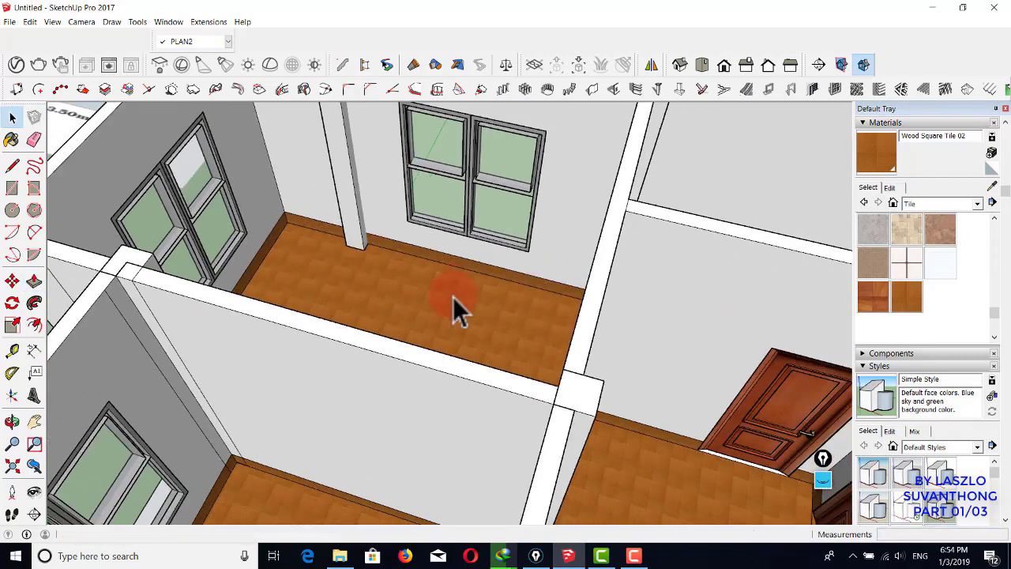
- Examine the floors and skirtings of the upper-floor rooms and hall from several angles
{"action": "middle_click_drag", "start_coordinate": [452, 305], "coordinate": [420, 361], "text": "shift"}
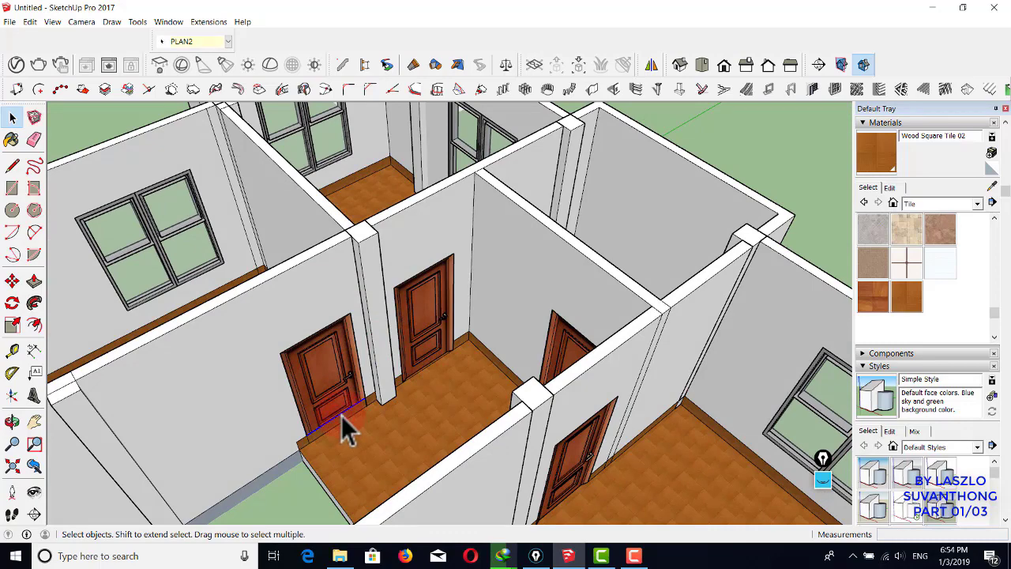
{"action": "scroll", "coordinate": [466, 365], "scroll_direction": "down", "scroll_amount": 6}
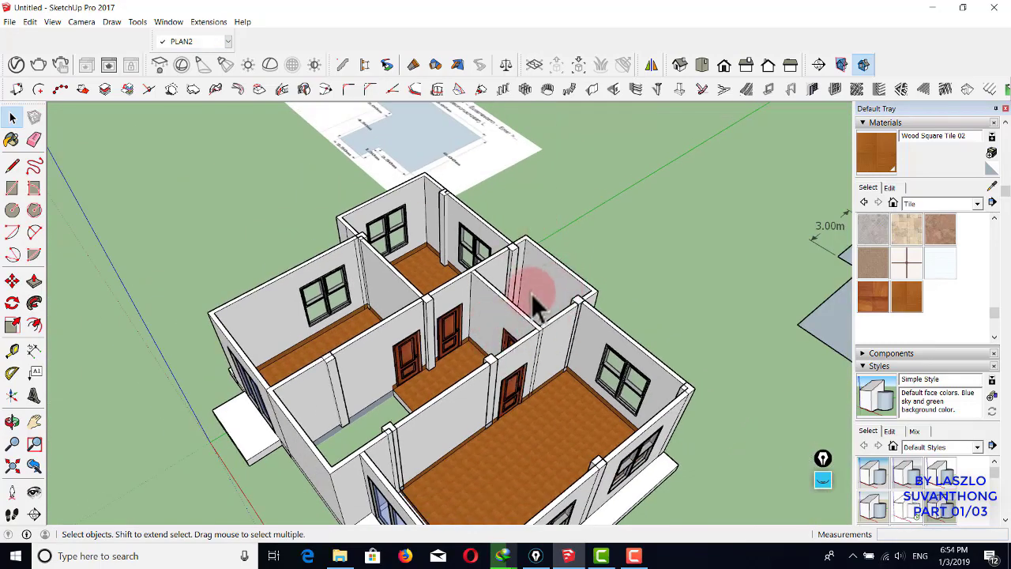
{"action": "middle_click_drag", "start_coordinate": [523, 320], "coordinate": [533, 304]}
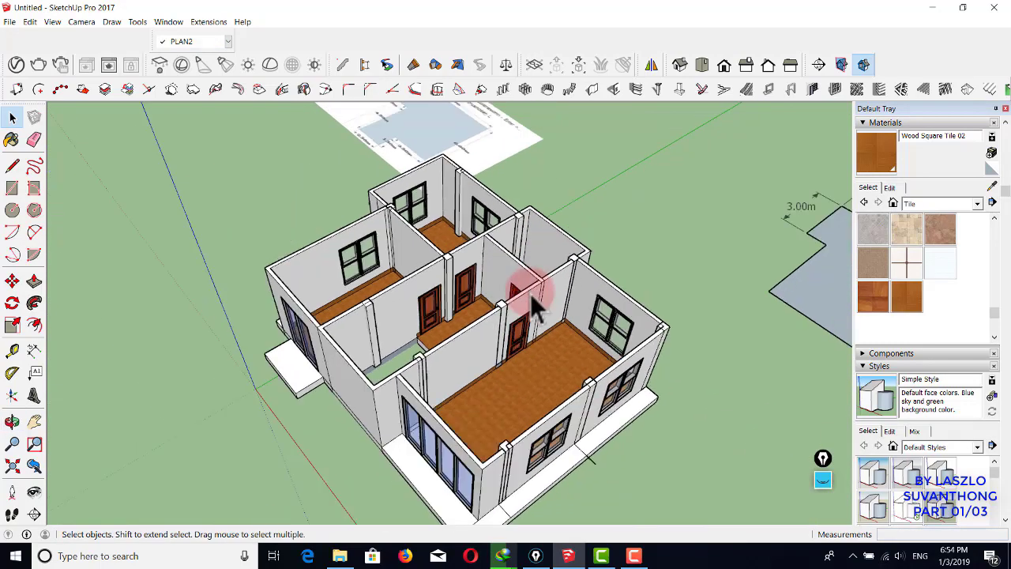
{"action": "scroll", "coordinate": [534, 305], "scroll_direction": "down", "scroll_amount": 3}
{"action": "middle_click_drag", "start_coordinate": [526, 339], "coordinate": [608, 255]}
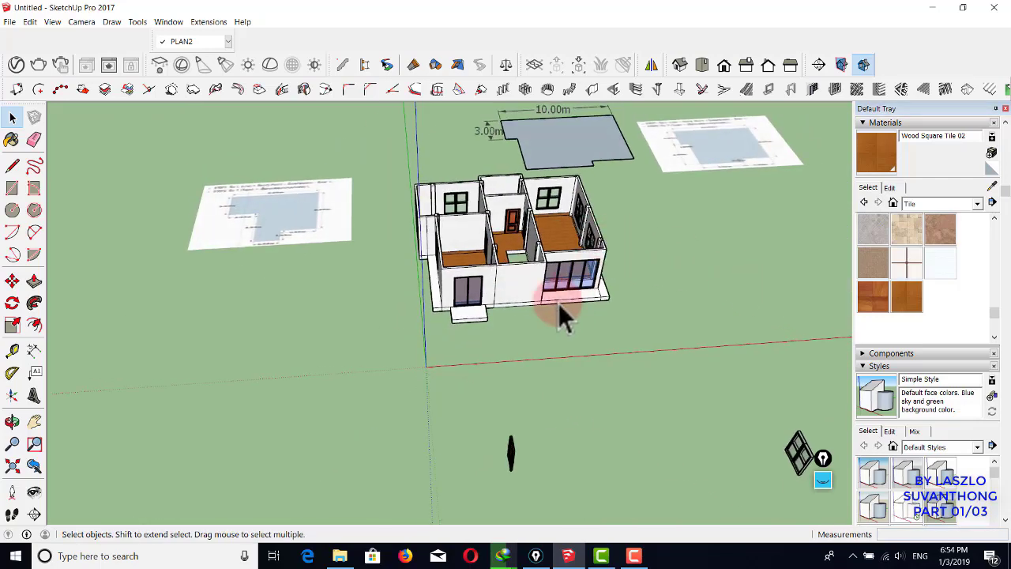
{"action": "scroll", "coordinate": [522, 226], "scroll_direction": "up", "scroll_amount": 4}
{"action": "scroll", "coordinate": [528, 238], "scroll_direction": "down", "scroll_amount": 2}
{"action": "middle_click_drag", "start_coordinate": [578, 236], "coordinate": [525, 239], "text": "shift"}
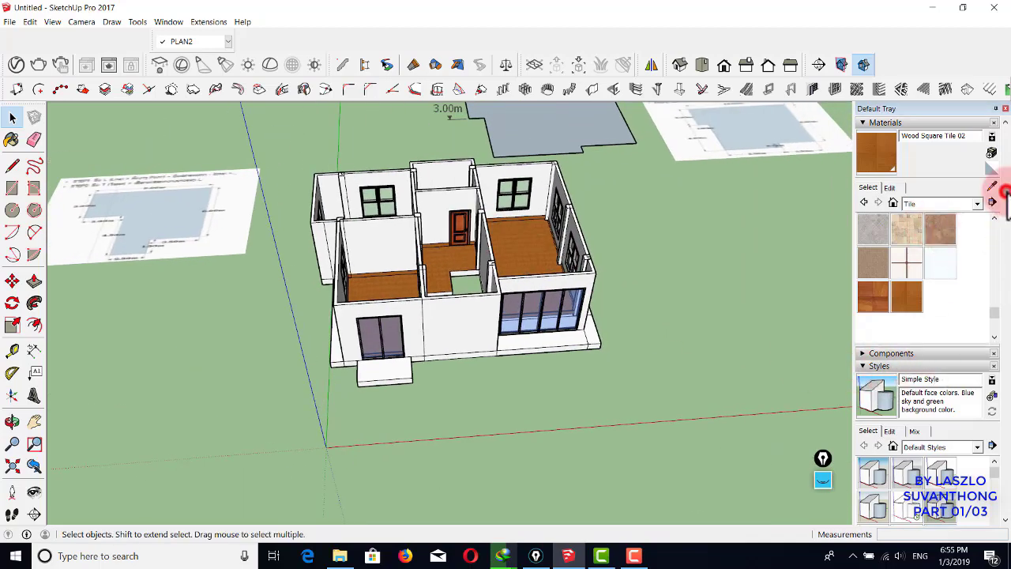
- Make PLAN1 the current, visible layer and hide the PLAN2 layer
{"action": "left_click_drag", "start_coordinate": [1004, 197], "coordinate": [993, 350]}
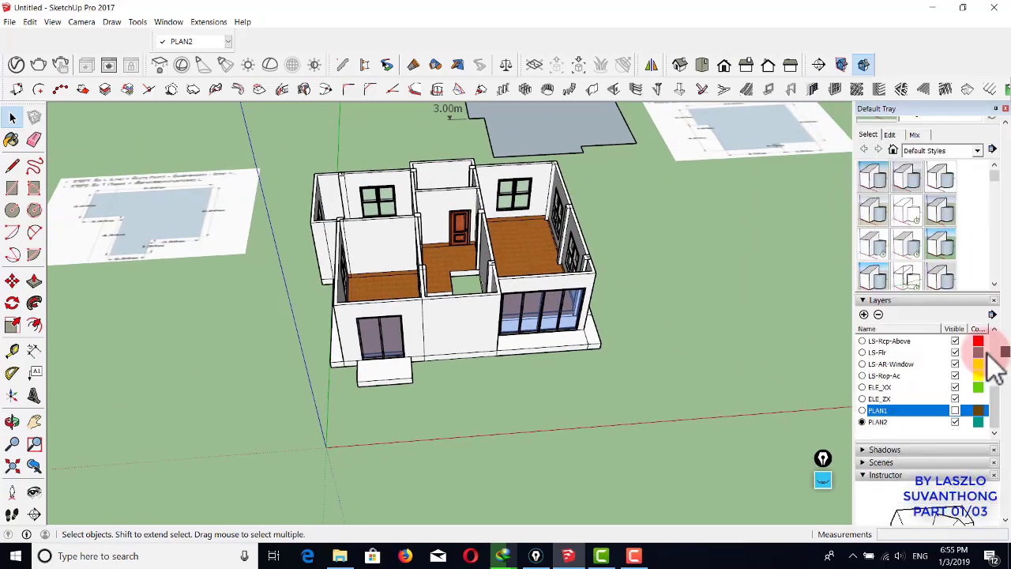
{"action": "left_click", "coordinate": [862, 410]}
{"action": "left_click", "coordinate": [955, 423]}
{"action": "middle_click_drag", "start_coordinate": [656, 346], "coordinate": [513, 325]}
{"action": "scroll", "coordinate": [541, 375], "scroll_direction": "up", "scroll_amount": 3}
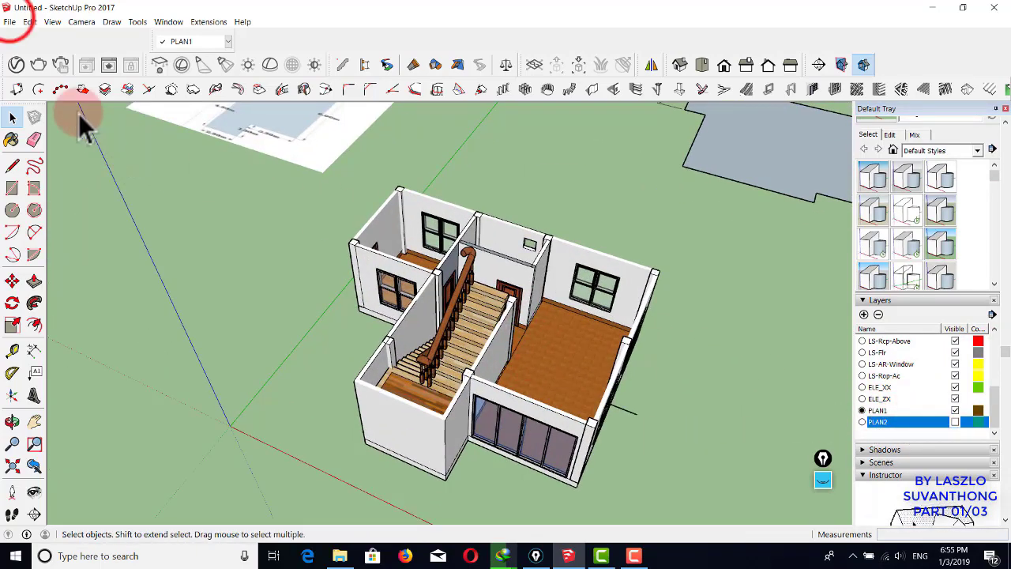
- Start importing a SketchUp model and browse to !item in Room Decoration > sofa and Bed room item, displaying the files as thumbnails
{"action": "left_click", "coordinate": [10, 22]}
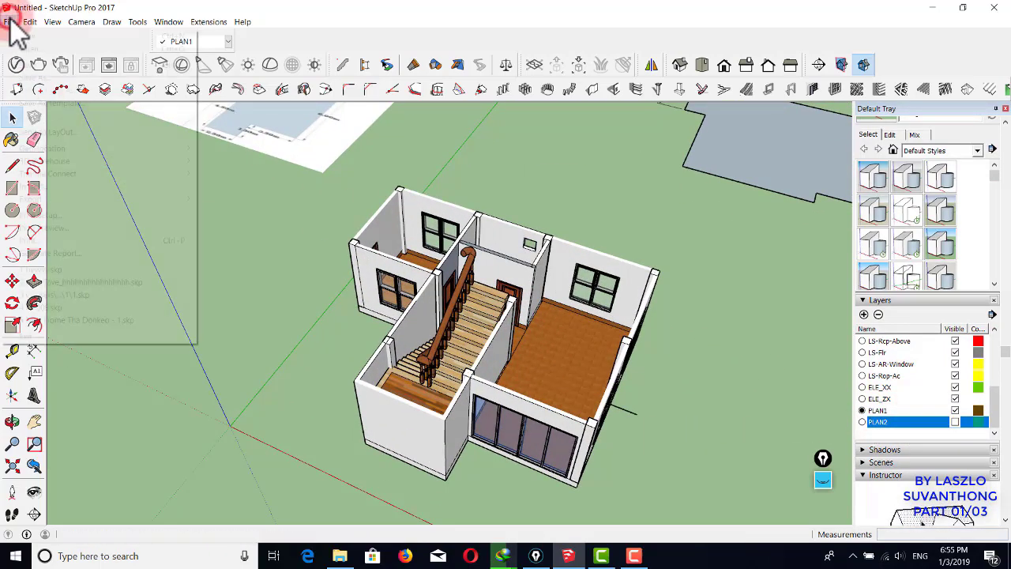
{"action": "left_click", "coordinate": [109, 186]}
{"action": "left_click", "coordinate": [174, 61]}
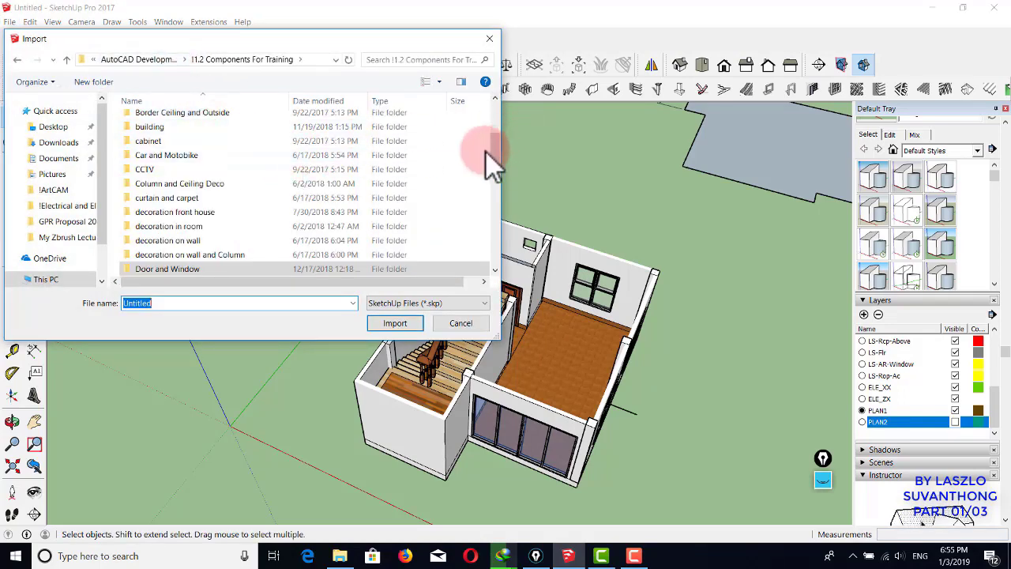
{"action": "left_click_drag", "start_coordinate": [495, 136], "coordinate": [492, 100]}
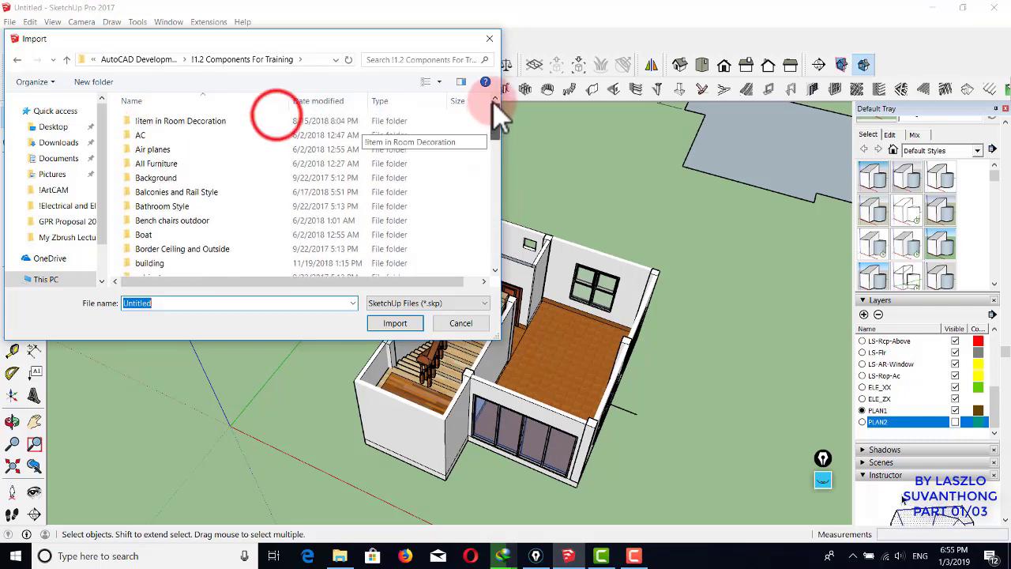
{"action": "double_click", "coordinate": [277, 117]}
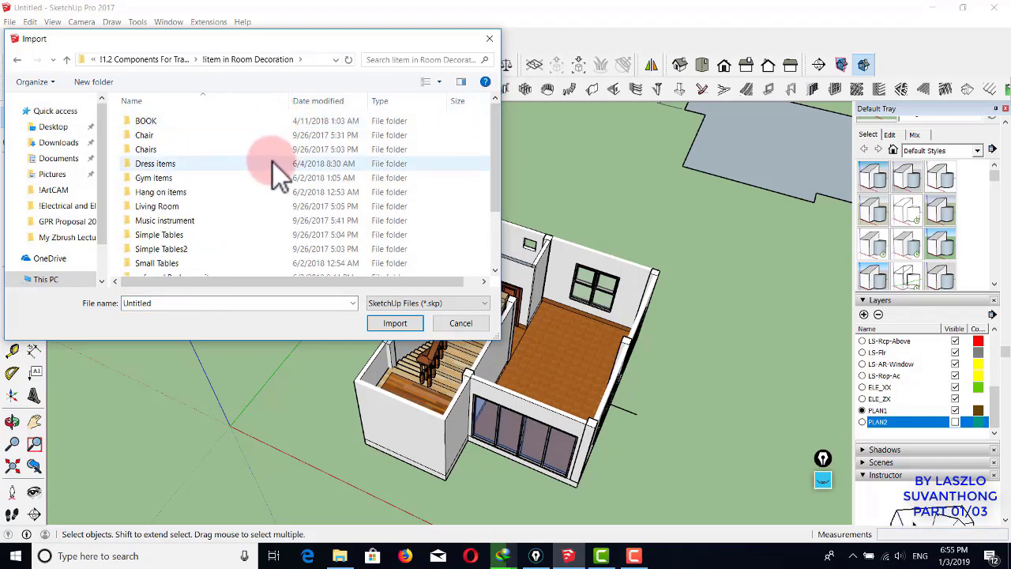
{"action": "scroll", "coordinate": [272, 161], "scroll_direction": "down", "scroll_amount": 2}
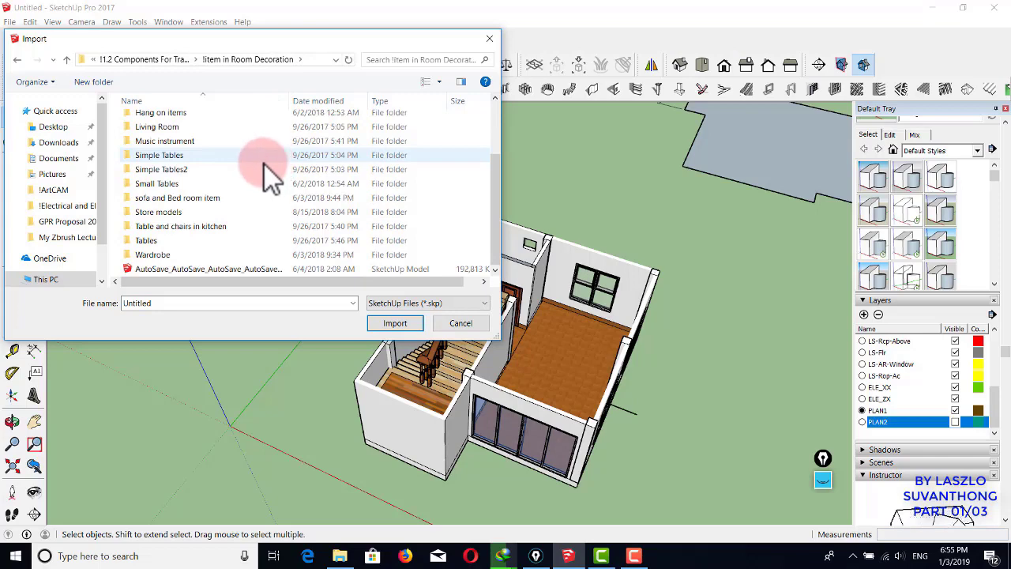
{"action": "double_click", "coordinate": [203, 199]}
{"action": "left_click", "coordinate": [438, 81]}
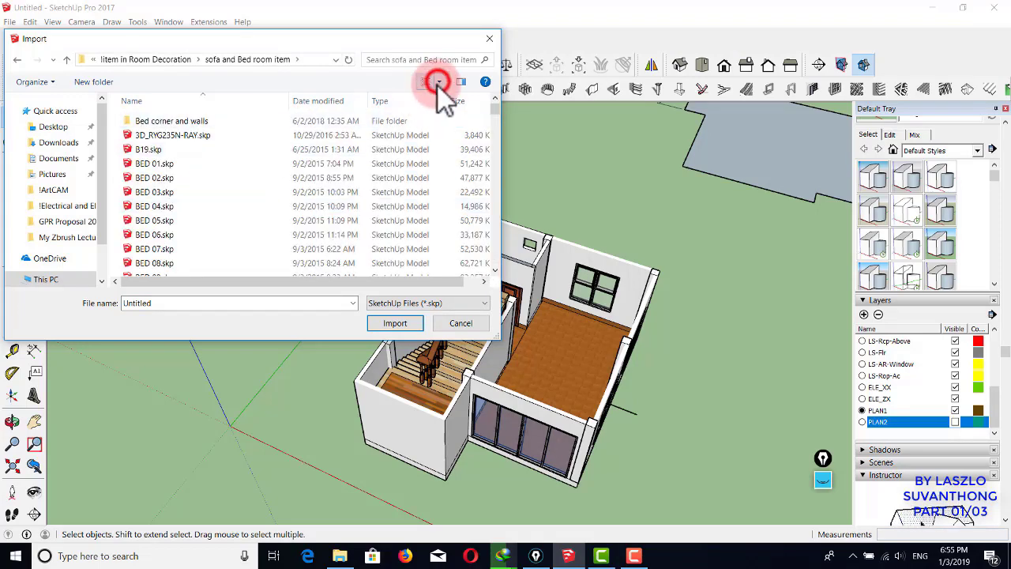
{"action": "left_click", "coordinate": [476, 36]}
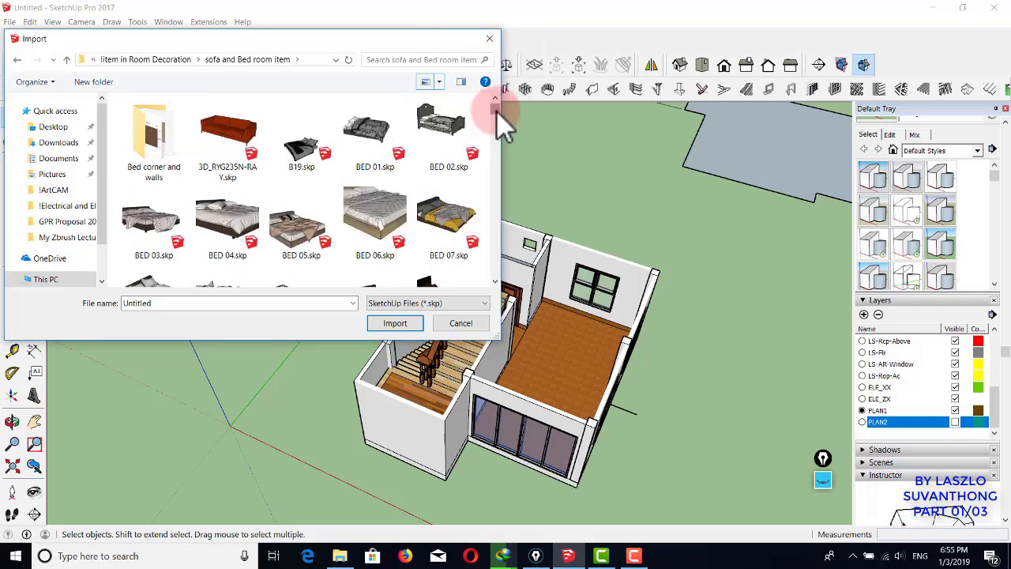
{"action": "left_click_drag", "start_coordinate": [496, 111], "coordinate": [493, 229]}
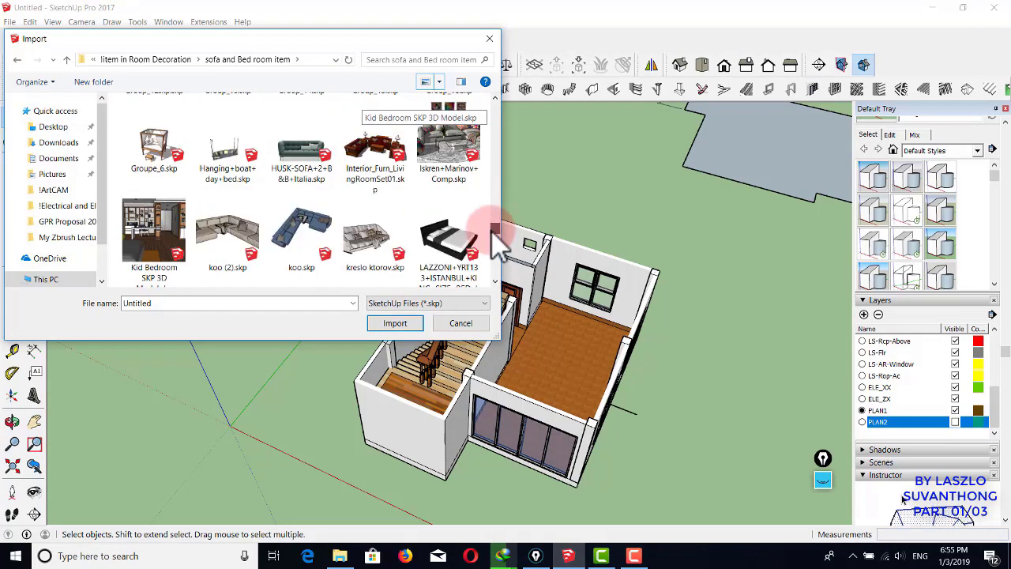
{"action": "left_click", "coordinate": [464, 182]}
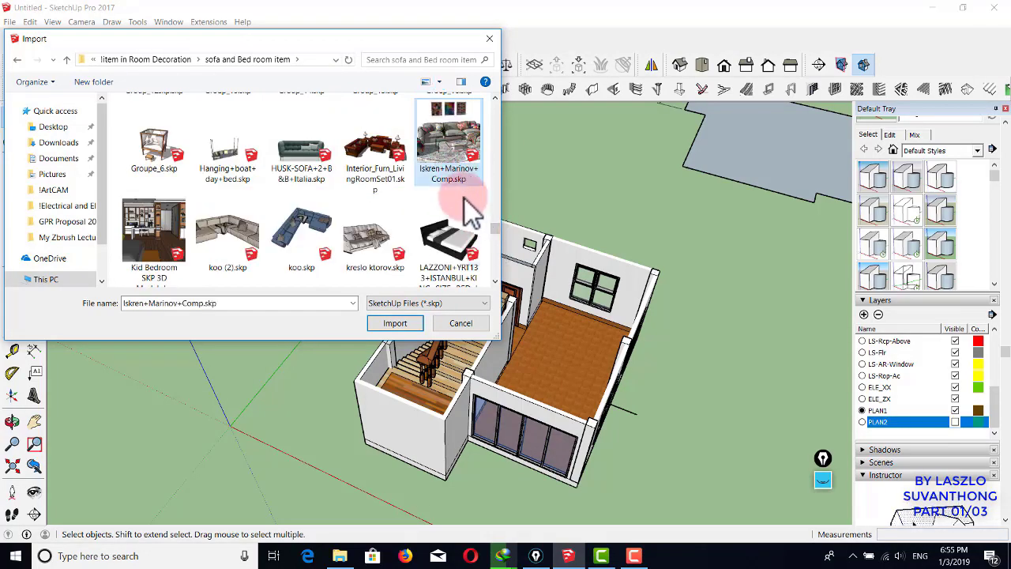
{"action": "left_click", "coordinate": [395, 323]}
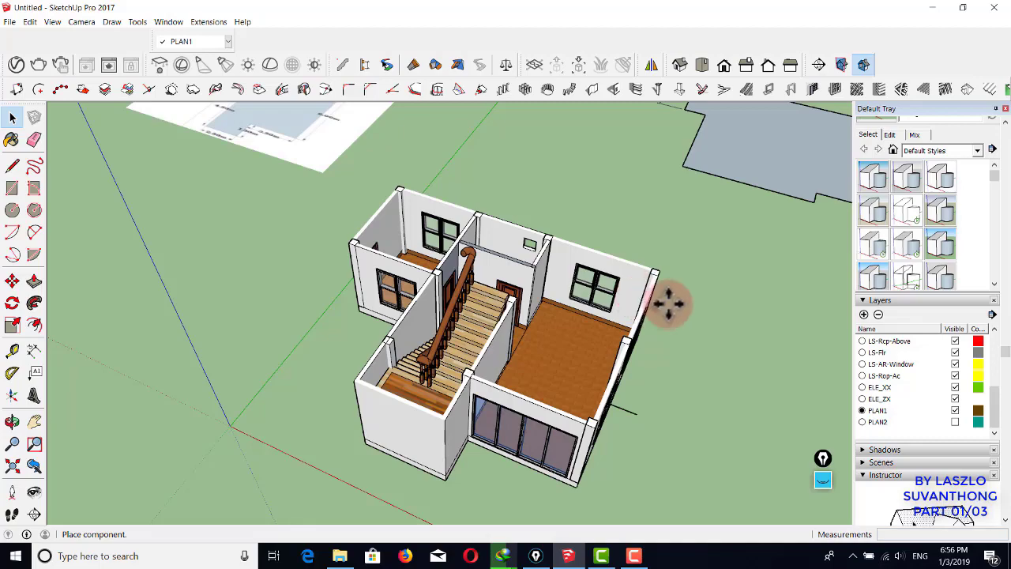
{"action": "left_click", "coordinate": [678, 265]}
{"action": "middle_click_drag", "start_coordinate": [727, 291], "coordinate": [556, 199]}
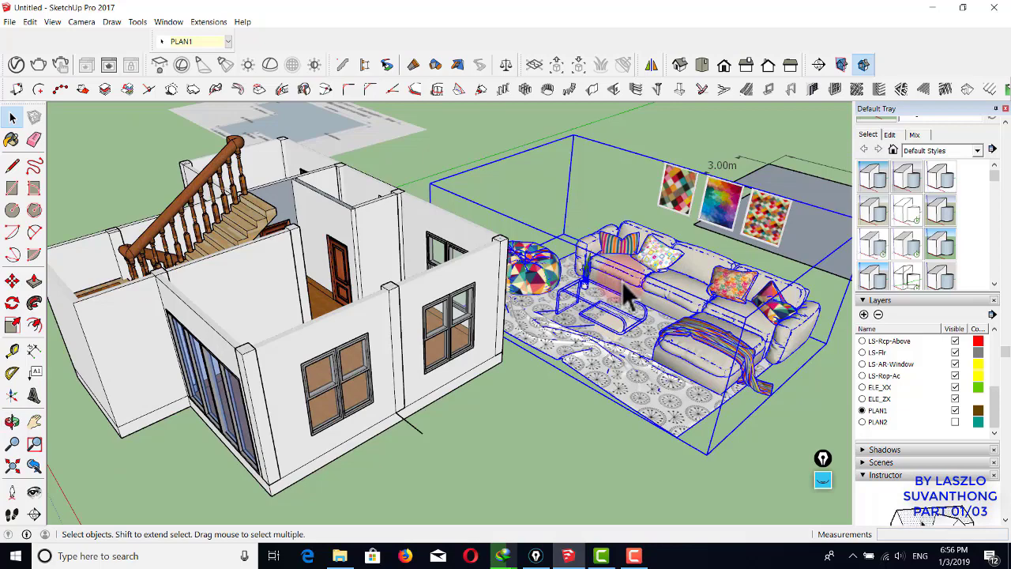
{"action": "scroll", "coordinate": [655, 340], "scroll_direction": "up", "scroll_amount": 2}
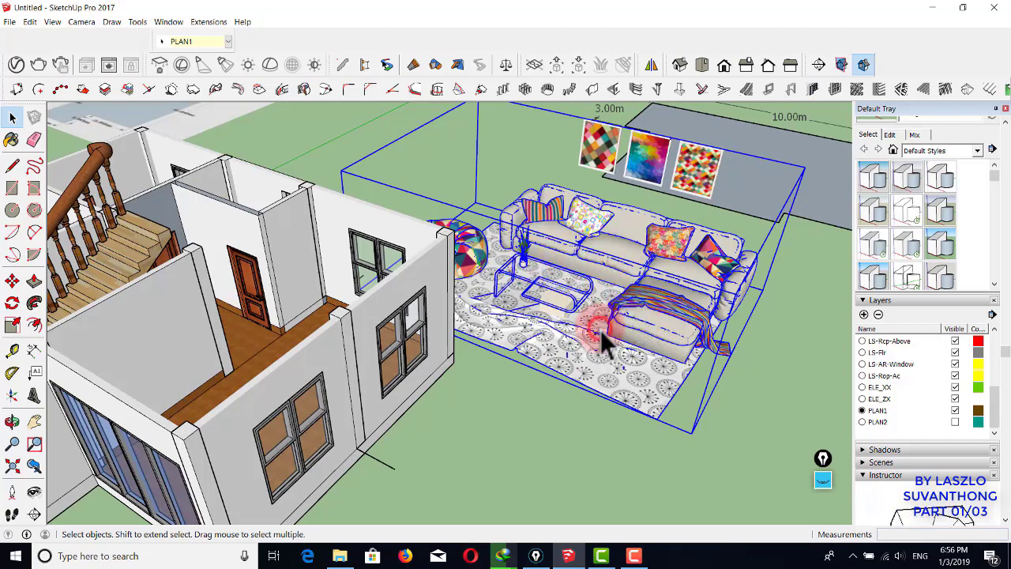
- Explode the imported sofa set and delete its patterned carpet
{"action": "right_click", "coordinate": [600, 328]}
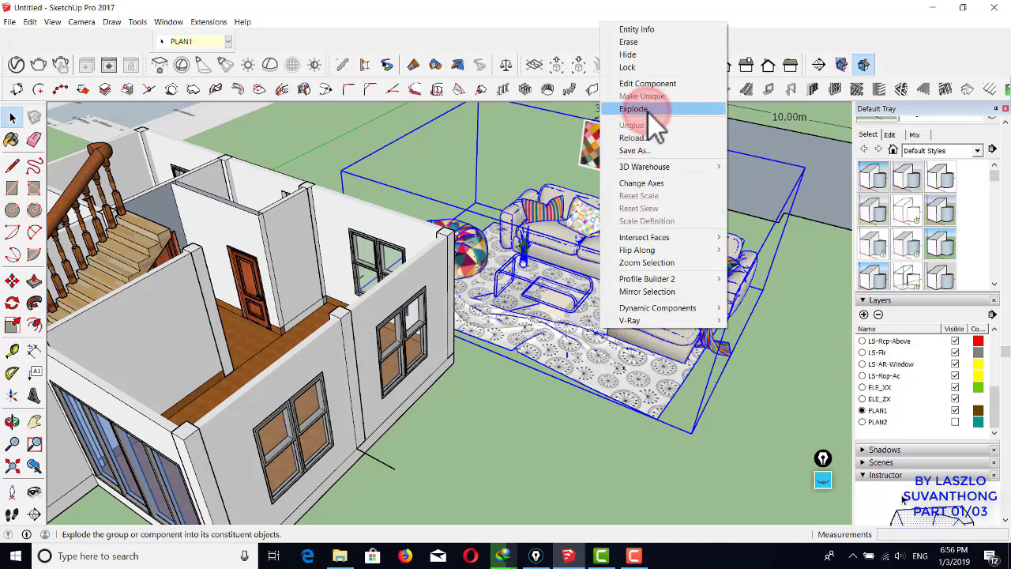
{"action": "left_click", "coordinate": [644, 110]}
{"action": "left_click", "coordinate": [597, 343]}
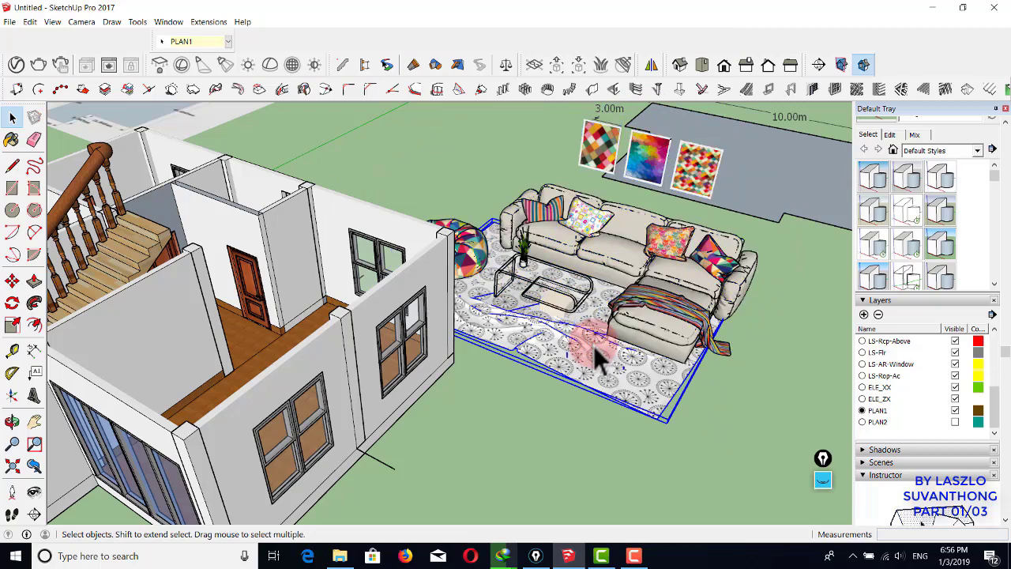
{"action": "key", "text": "Delete"}
- Move the multicoloured beanbag away from the coffee table and sofa
{"action": "mouse_move", "coordinate": [624, 317]}
{"action": "middle_mouse_down"}
{"action": "mouse_move", "coordinate": [609, 312]}
{"action": "mouse_move", "coordinate": [606, 330]}
{"action": "mouse_move", "coordinate": [553, 334]}
{"action": "mouse_move", "coordinate": [486, 273]}
{"action": "middle_mouse_up"}
{"action": "left_click", "coordinate": [487, 272]}
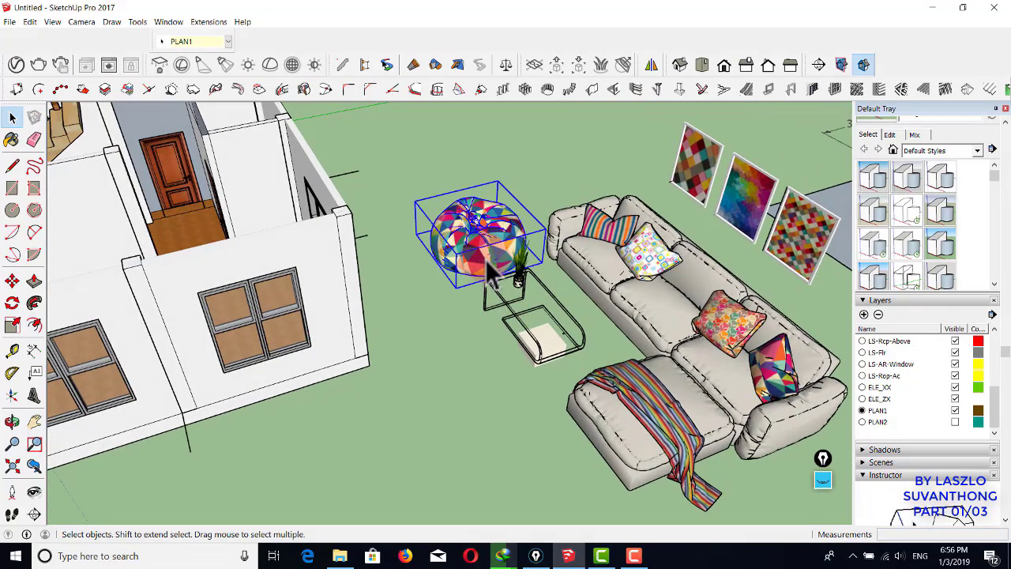
{"action": "key", "text": "m"}
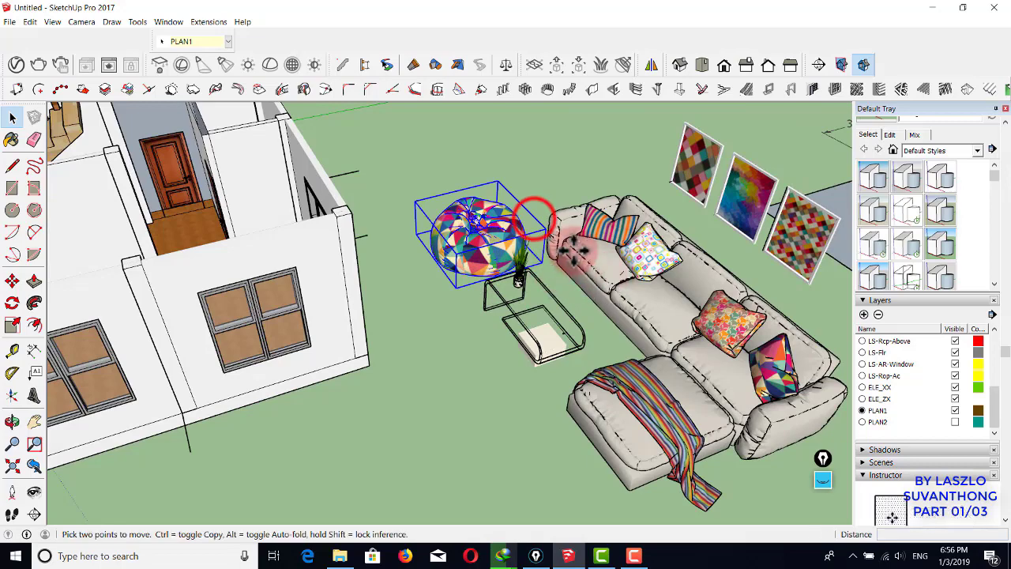
{"action": "left_click", "coordinate": [515, 233]}
{"action": "left_click", "coordinate": [505, 167]}
{"action": "key", "text": "space"}
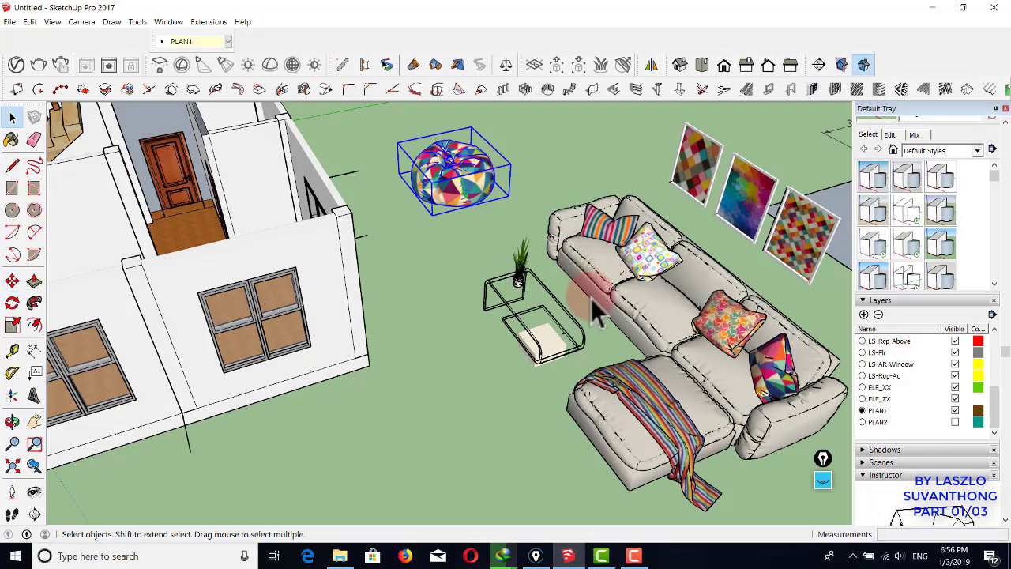
- Group the sofa, its cushions, the throw, the coffee table and the plant together, excluding the beanbag
{"action": "middle_click_drag", "start_coordinate": [591, 298], "coordinate": [515, 260]}
{"action": "left_click_drag", "start_coordinate": [619, 335], "coordinate": [447, 263]}
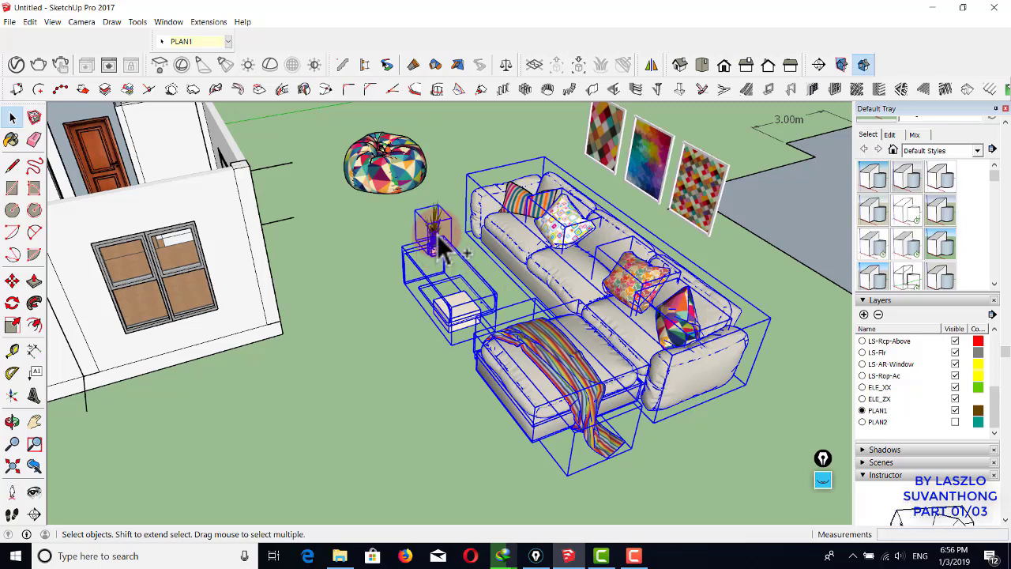
{"action": "left_click", "coordinate": [434, 211]}
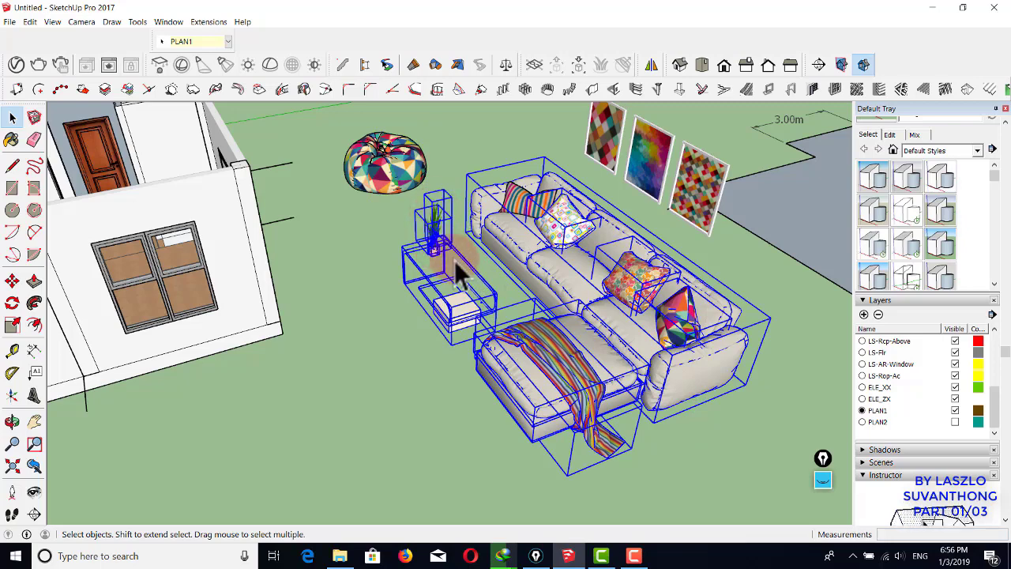
{"action": "middle_click_drag", "start_coordinate": [454, 259], "coordinate": [587, 323]}
{"action": "right_click", "coordinate": [618, 303]}
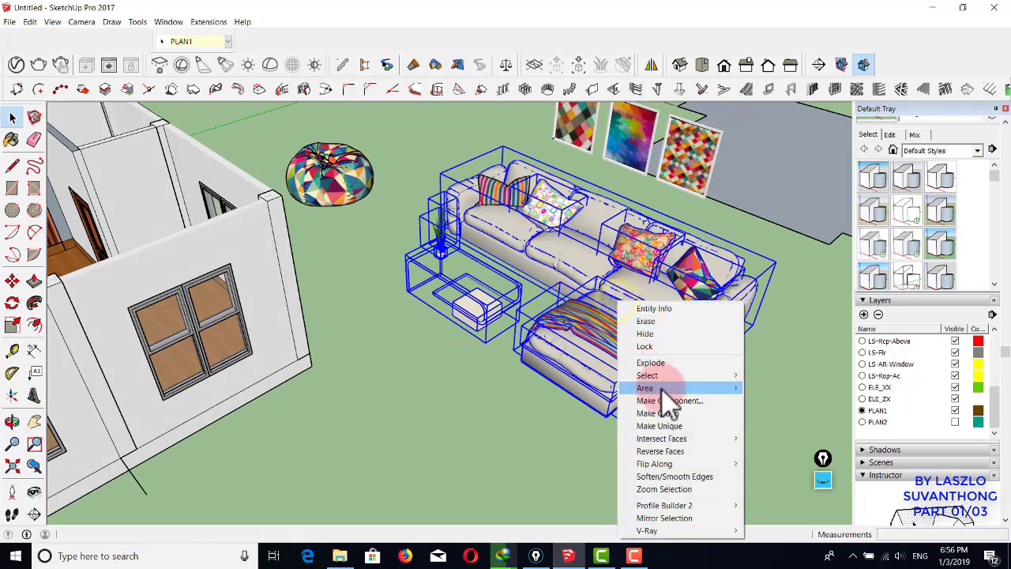
{"action": "left_click", "coordinate": [664, 413]}
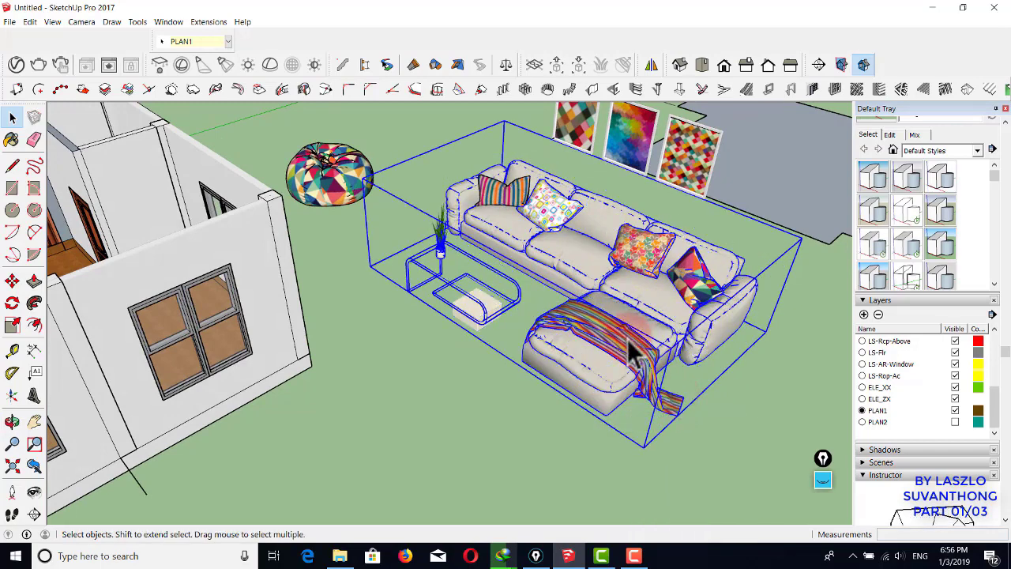
- Move the sofa group about 8.37 m from the outside ground into the ground-floor room beside the staircase
{"action": "scroll", "coordinate": [632, 353], "scroll_direction": "down", "scroll_amount": 2}
{"action": "key", "text": "m"}
{"action": "left_click", "coordinate": [687, 403]}
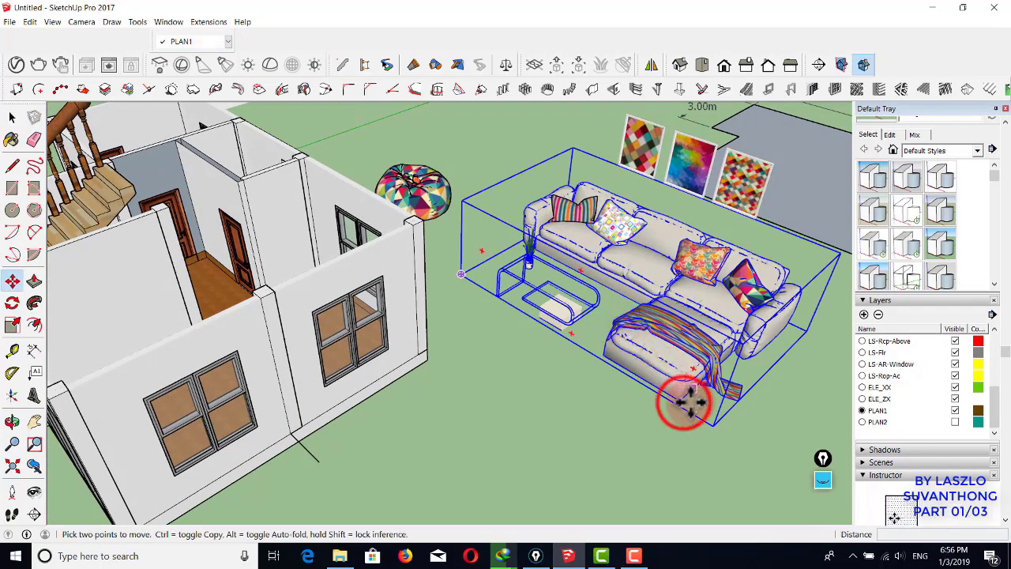
{"action": "middle_click_drag", "start_coordinate": [424, 331], "coordinate": [592, 356]}
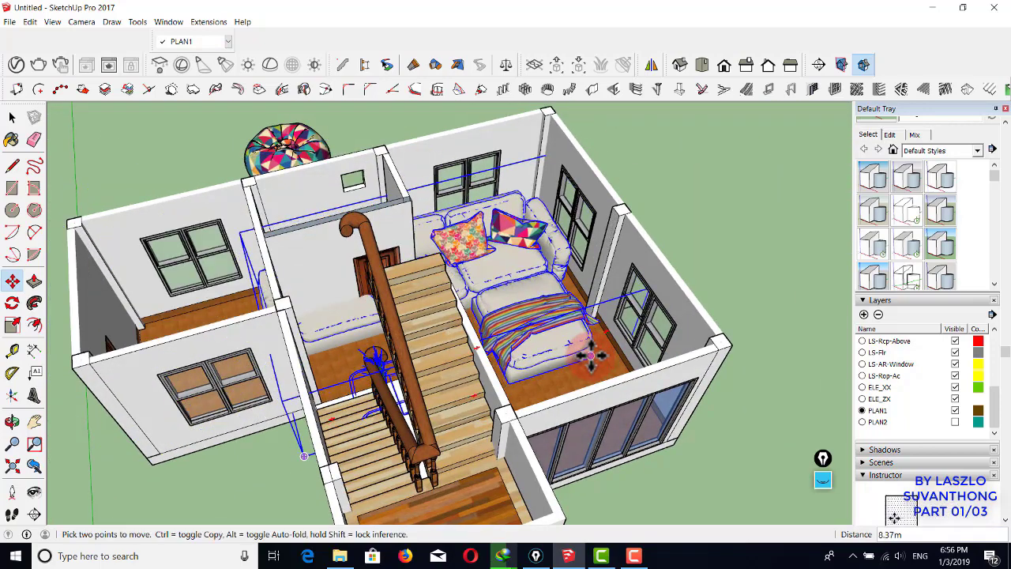
- Rotate the sofa group 90 degrees so it runs parallel to the long window wall
{"action": "key", "text": "q"}
{"action": "left_click", "coordinate": [592, 376]}
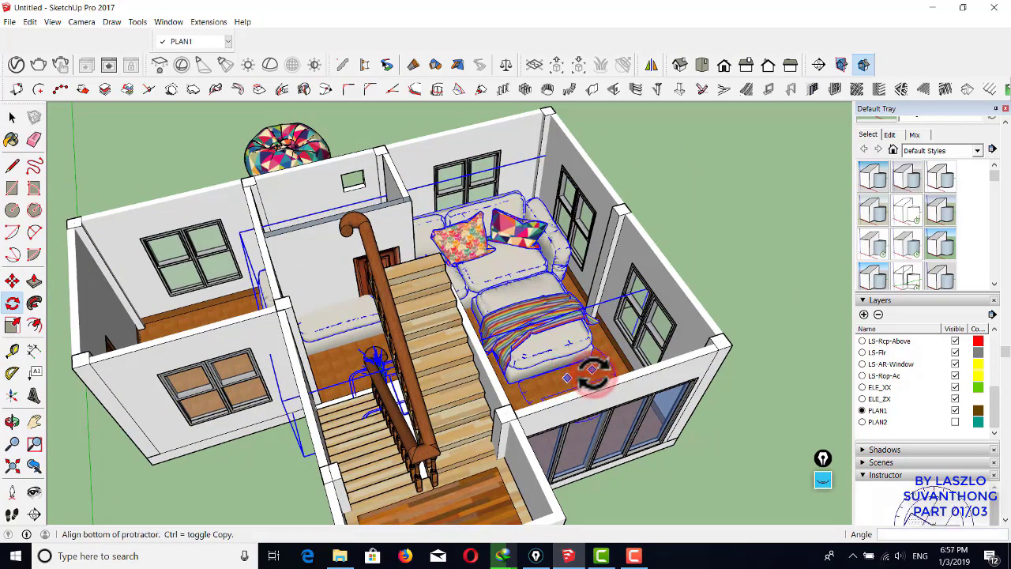
{"action": "left_click", "coordinate": [592, 374]}
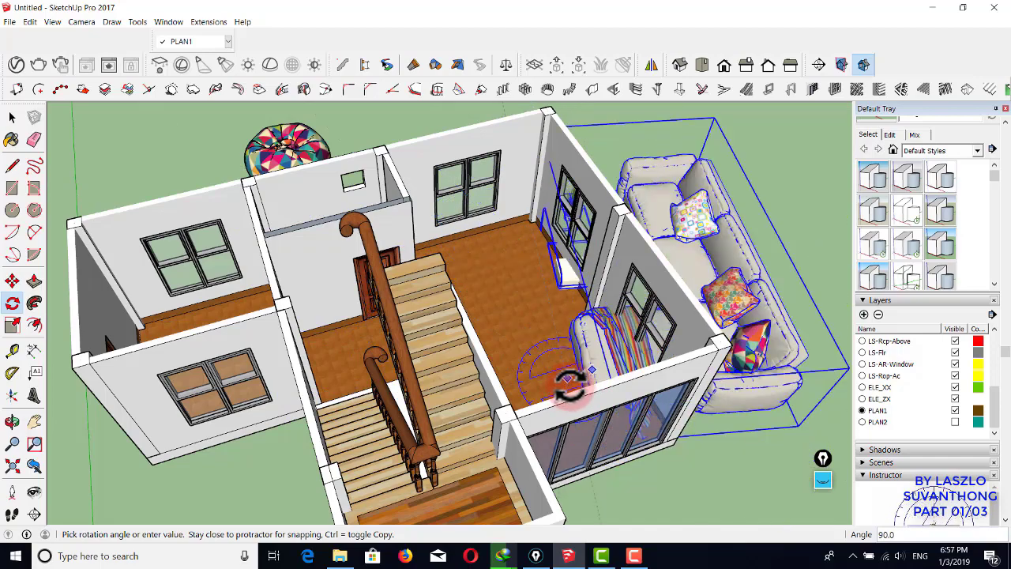
{"action": "left_click", "coordinate": [570, 385]}
{"action": "middle_click_drag", "start_coordinate": [572, 355], "coordinate": [550, 320]}
- Move the sofa group inside the living room against the wall with the two windows
{"action": "key", "text": "m"}
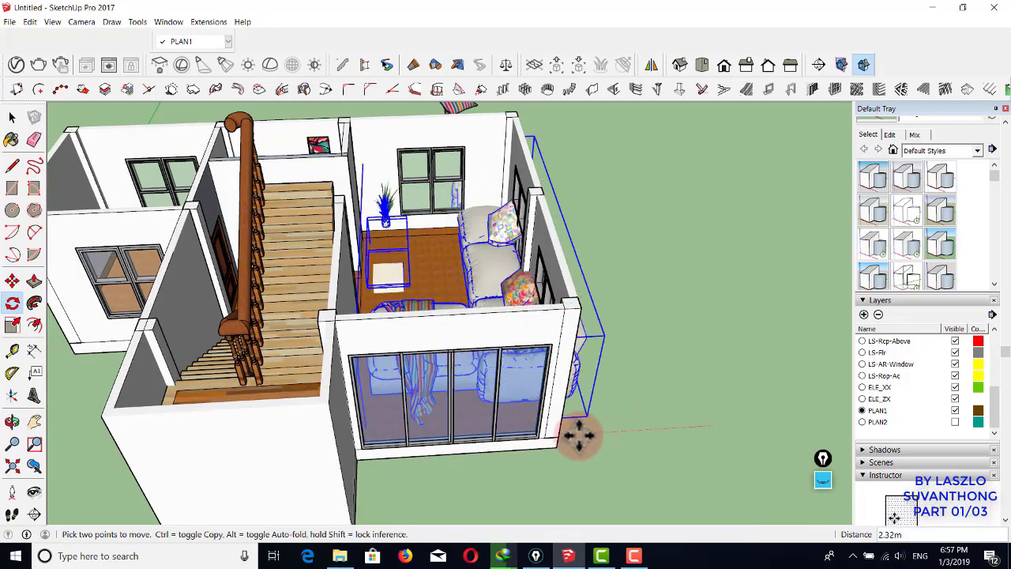
{"action": "left_click", "coordinate": [560, 435]}
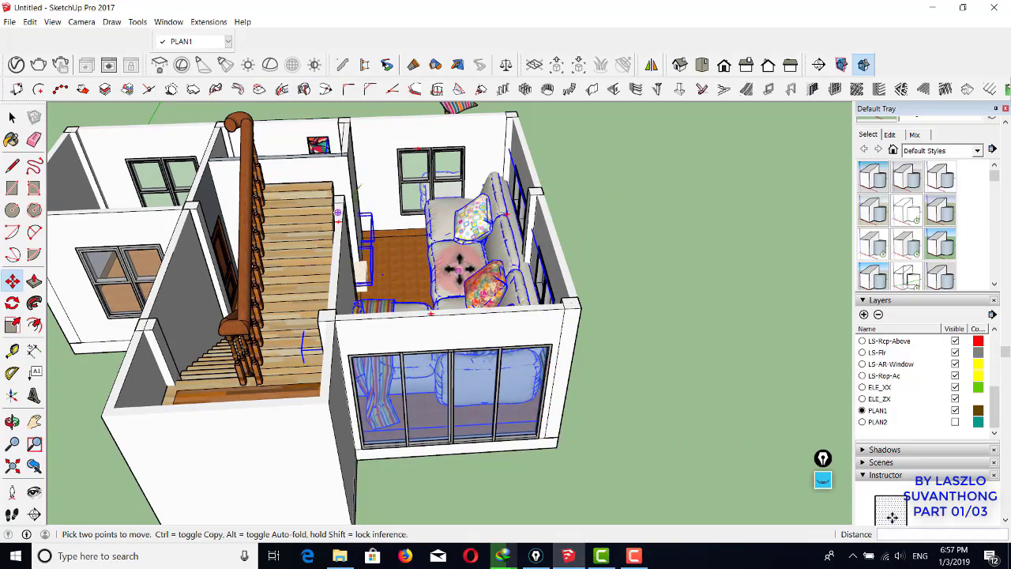
{"action": "scroll", "coordinate": [458, 268], "scroll_direction": "up", "scroll_amount": 3}
{"action": "key", "text": "space"}
{"action": "middle_click_drag", "start_coordinate": [481, 275], "coordinate": [563, 332]}
{"action": "scroll", "coordinate": [563, 331], "scroll_direction": "up", "scroll_amount": 2}
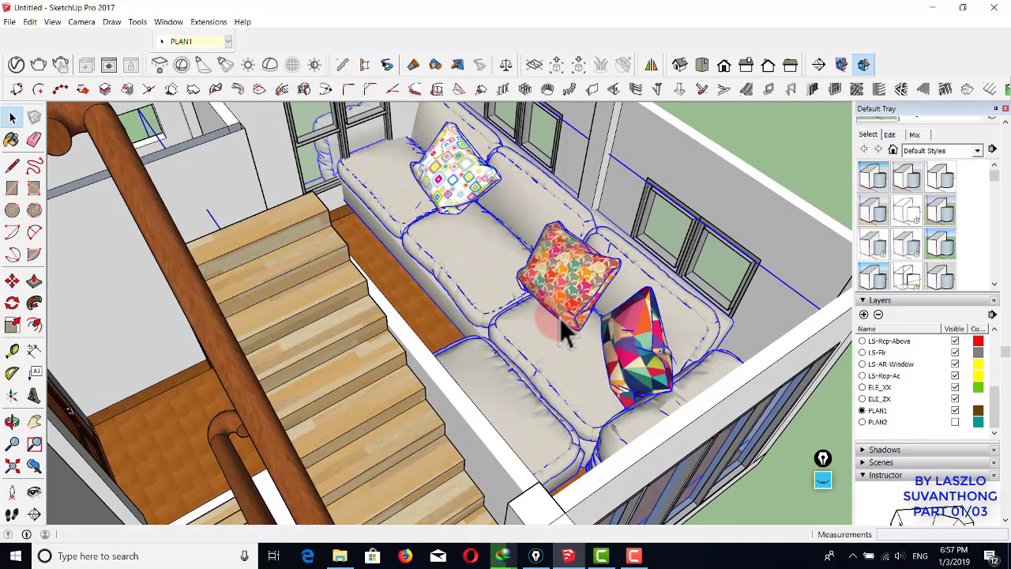
- Scale the sofa group down in length so it fits within the living room along the window wall
{"action": "scroll", "coordinate": [562, 332], "scroll_direction": "down", "scroll_amount": 4}
{"action": "key", "text": "s"}
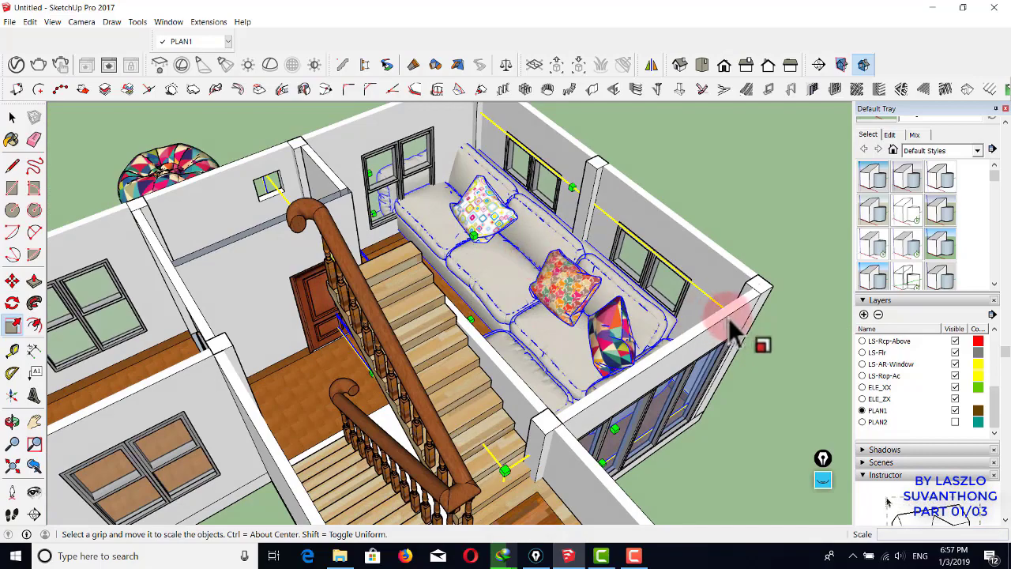
{"action": "mouse_move", "coordinate": [553, 229]}
{"action": "middle_mouse_down"}
{"action": "mouse_move", "coordinate": [478, 231]}
{"action": "mouse_move", "coordinate": [465, 207]}
{"action": "mouse_move", "coordinate": [623, 203]}
{"action": "mouse_move", "coordinate": [548, 211]}
{"action": "middle_mouse_up"}
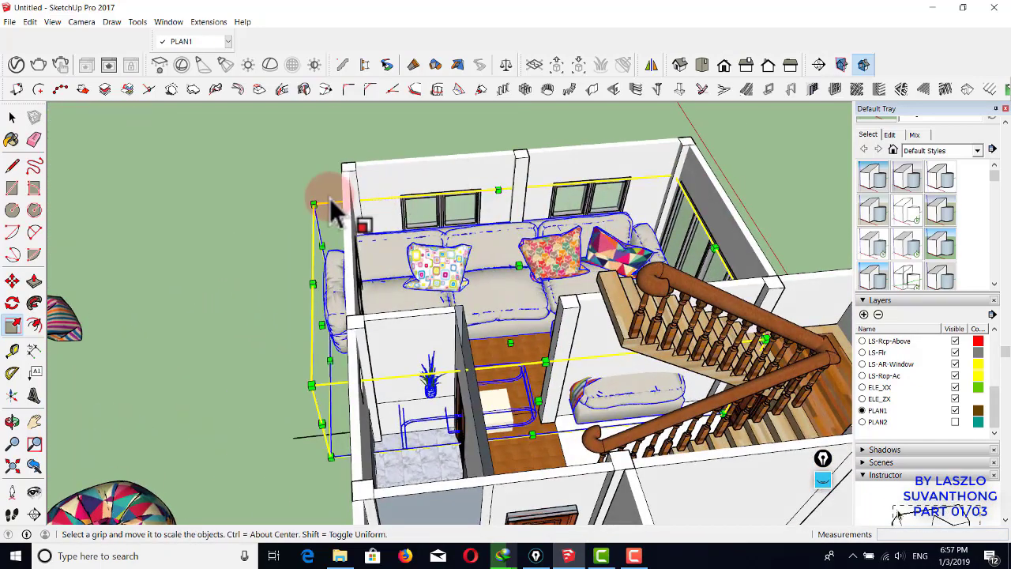
{"action": "left_click_drag", "start_coordinate": [330, 199], "coordinate": [359, 223]}
{"action": "middle_click_drag", "start_coordinate": [360, 223], "coordinate": [332, 336]}
{"action": "left_click_drag", "start_coordinate": [340, 348], "coordinate": [442, 278]}
- Scale the sofa group's depth by 0.65 along the green axis and adjust its length along the red axis
{"action": "middle_click_drag", "start_coordinate": [359, 278], "coordinate": [527, 292]}
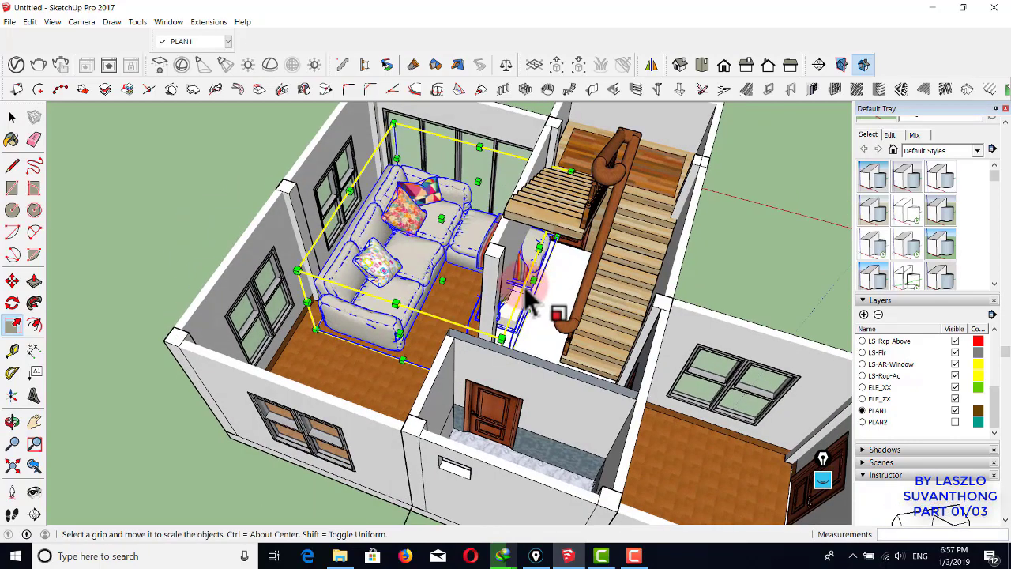
{"action": "left_click_drag", "start_coordinate": [531, 278], "coordinate": [464, 270]}
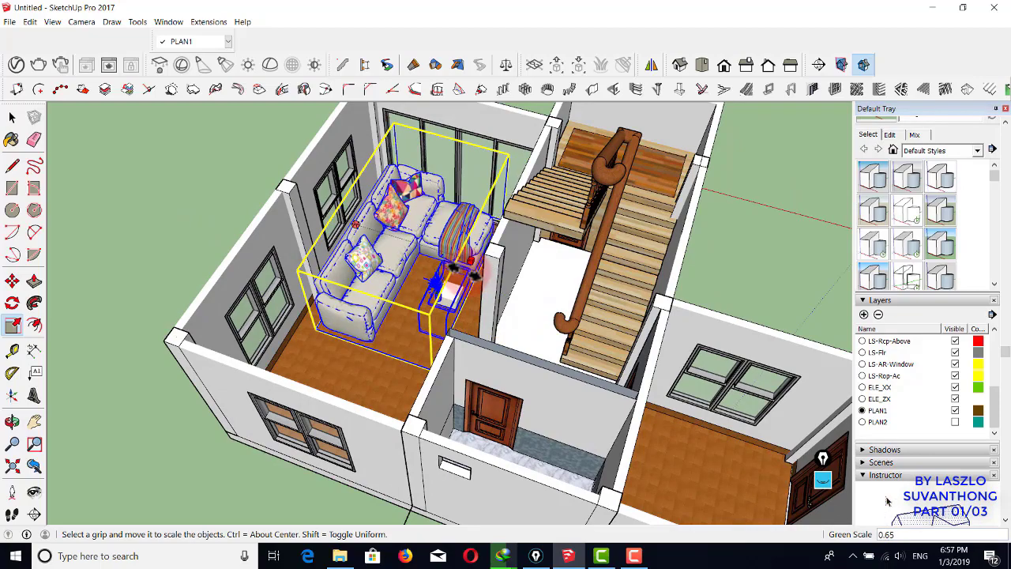
{"action": "middle_click_drag", "start_coordinate": [510, 268], "coordinate": [403, 332]}
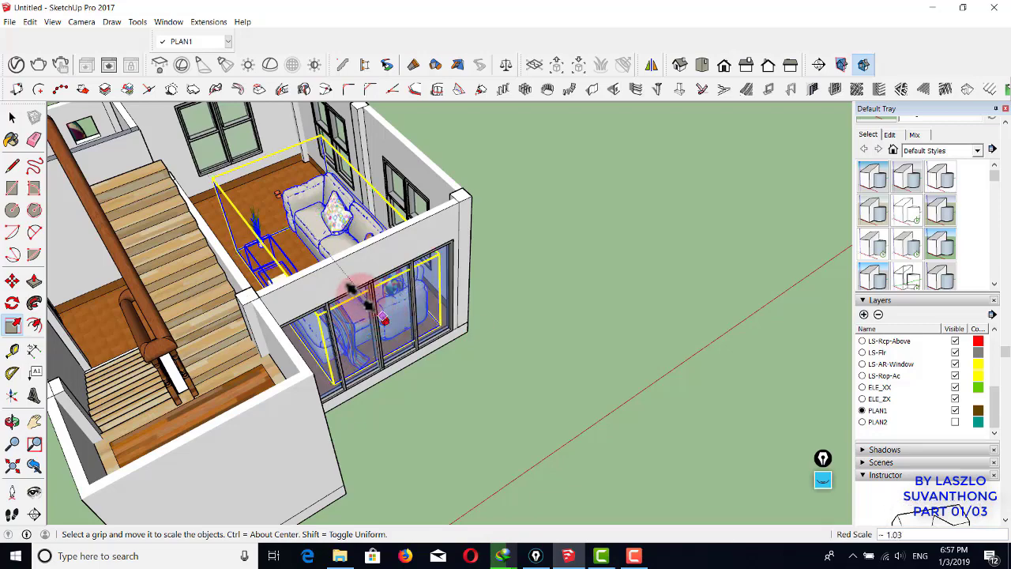
{"action": "middle_click_drag", "start_coordinate": [331, 264], "coordinate": [431, 334]}
{"action": "left_click_drag", "start_coordinate": [440, 335], "coordinate": [444, 335]}
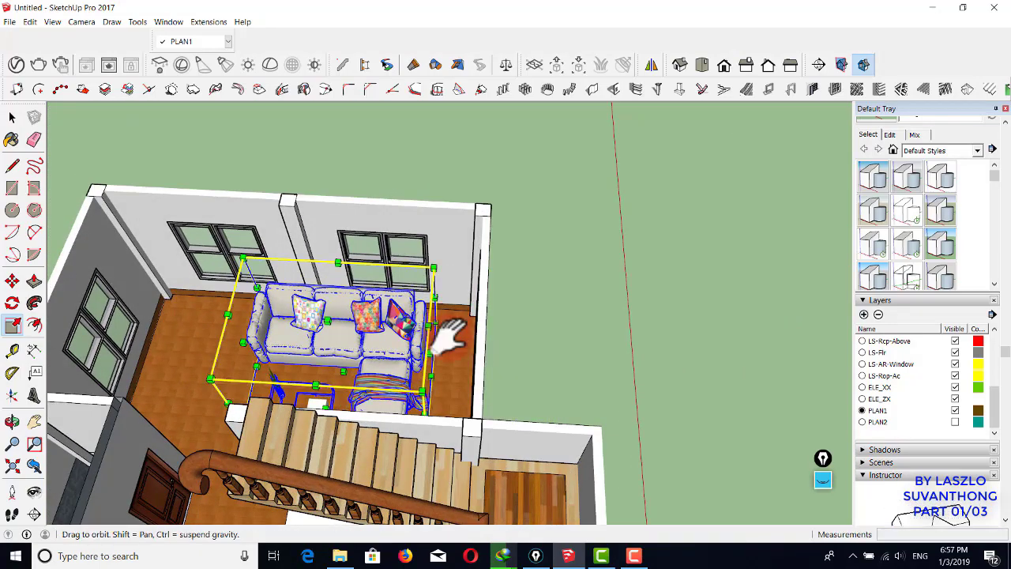
- Scale the sofa group's depth by 0.90 along the green axis and move it about 0.32 m towards the window wall
{"action": "middle_click_drag", "start_coordinate": [451, 332], "coordinate": [327, 349]}
{"action": "scroll", "coordinate": [320, 336], "scroll_direction": "up", "scroll_amount": 3}
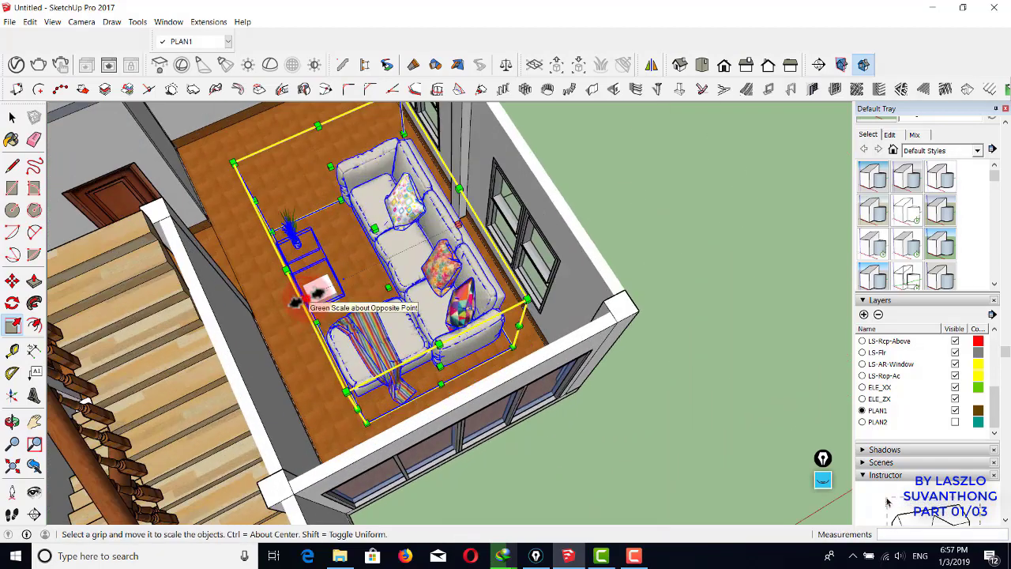
{"action": "left_click_drag", "start_coordinate": [297, 301], "coordinate": [310, 296]}
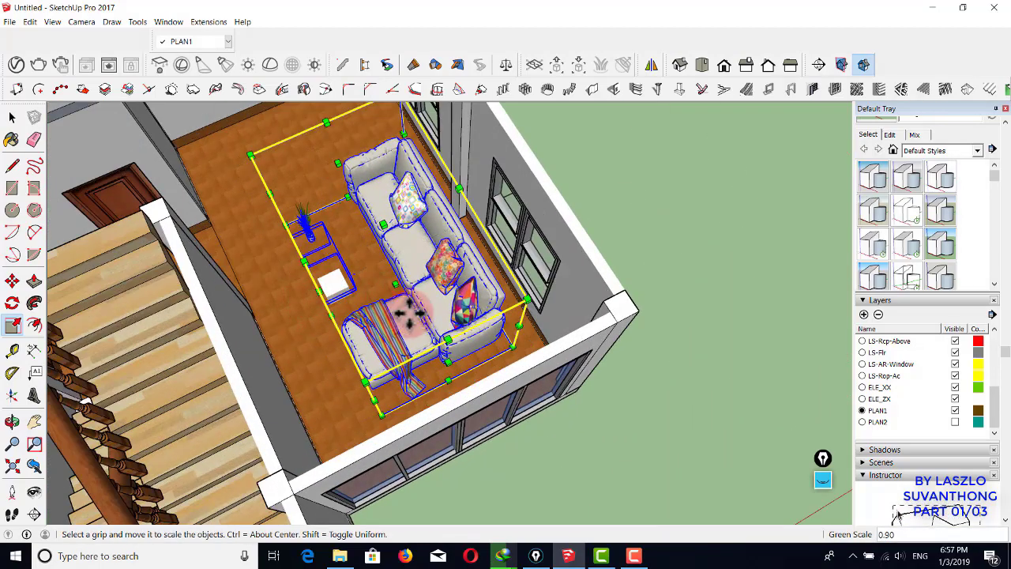
{"action": "key", "text": "m"}
{"action": "left_click", "coordinate": [324, 355]}
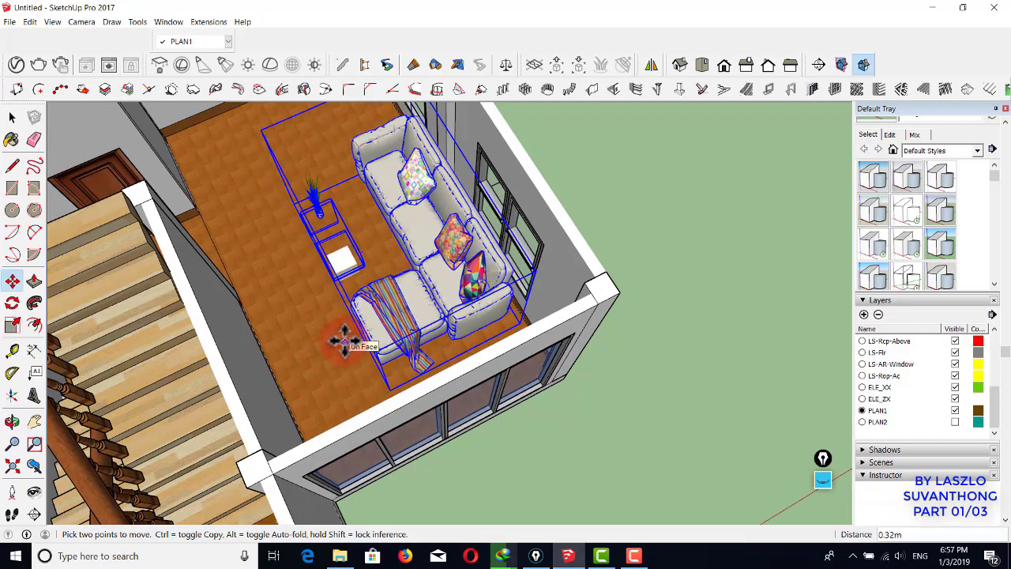
{"action": "left_click", "coordinate": [344, 340]}
{"action": "key", "text": "space"}
- Try to flip the sofa group along the group's green axis
{"action": "right_click", "coordinate": [461, 298]}
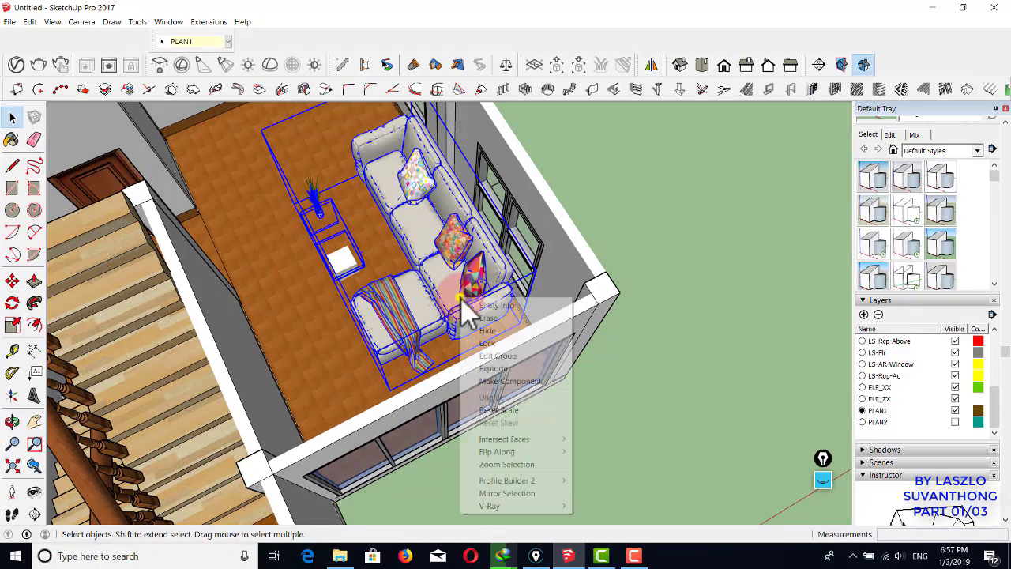
{"action": "mouse_move", "coordinate": [541, 451]}
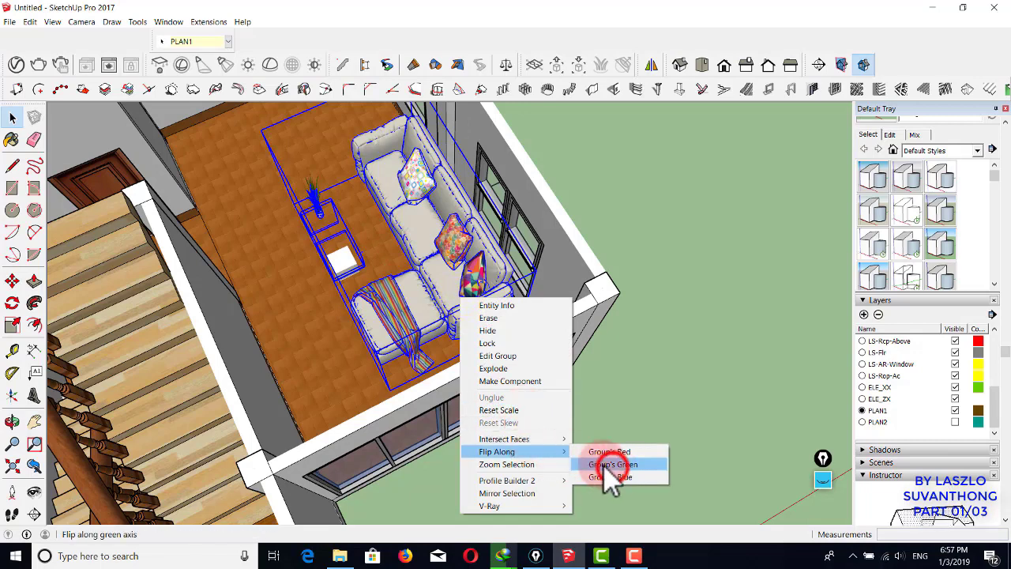
{"action": "left_click", "coordinate": [613, 467]}
{"action": "key", "text": "ctrl+z"}
- Flip the sofa group along the group's red axis so the chaise sits at the end away from the glass doors
{"action": "right_click", "coordinate": [451, 303]}
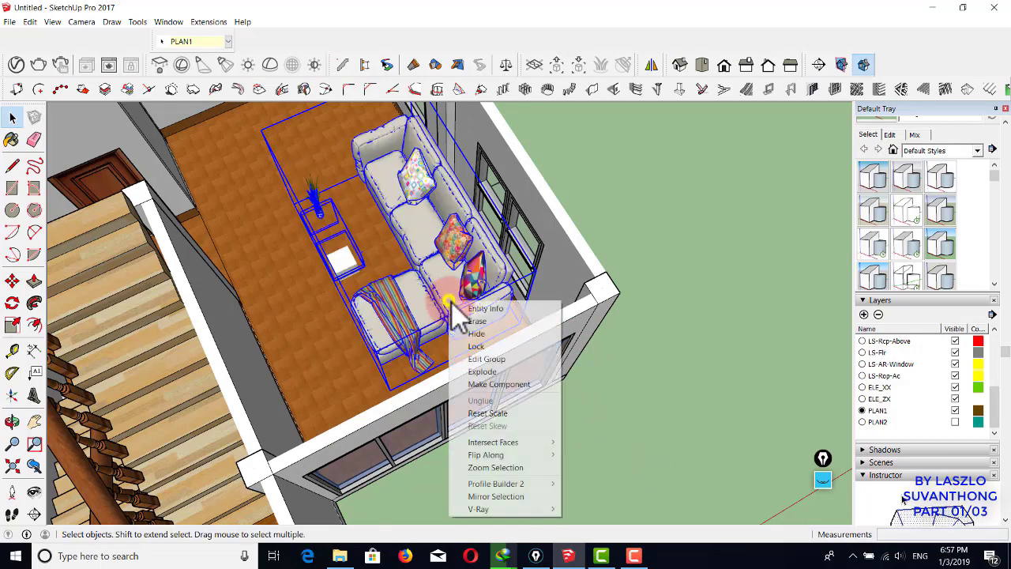
{"action": "mouse_move", "coordinate": [538, 456]}
{"action": "left_click", "coordinate": [601, 455]}
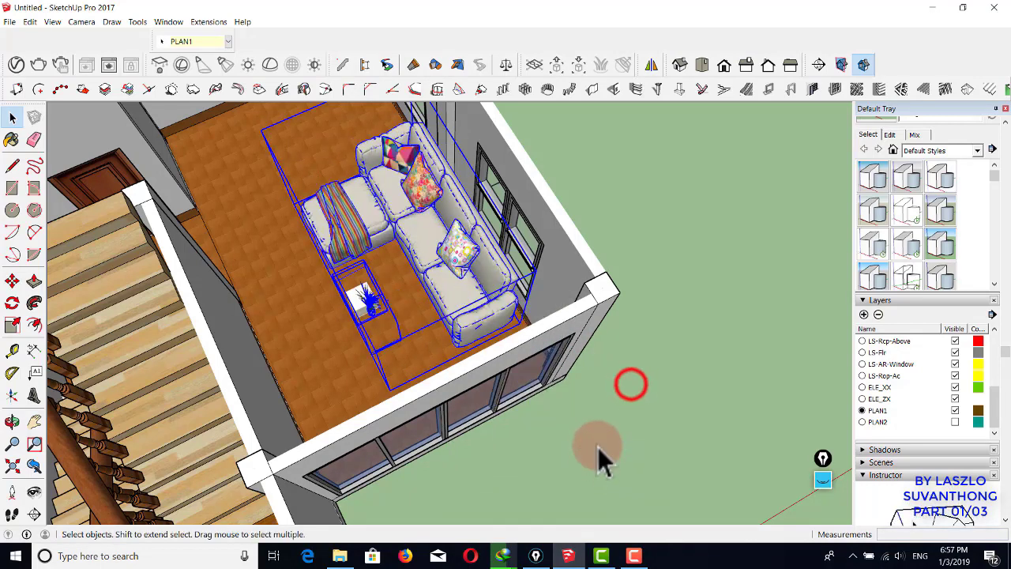
{"action": "left_click", "coordinate": [635, 385]}
- Move the sofa group about 0.11 m closer to the window wall
{"action": "mouse_move", "coordinate": [638, 402]}
{"action": "middle_mouse_down"}
{"action": "mouse_move", "coordinate": [481, 255]}
{"action": "mouse_move", "coordinate": [509, 316]}
{"action": "mouse_move", "coordinate": [490, 297]}
{"action": "mouse_move", "coordinate": [316, 418]}
{"action": "mouse_move", "coordinate": [406, 383]}
{"action": "mouse_move", "coordinate": [582, 260]}
{"action": "mouse_move", "coordinate": [519, 343]}
{"action": "mouse_move", "coordinate": [368, 356]}
{"action": "mouse_move", "coordinate": [387, 379]}
{"action": "mouse_move", "coordinate": [271, 413]}
{"action": "mouse_move", "coordinate": [406, 361]}
{"action": "mouse_move", "coordinate": [264, 320]}
{"action": "mouse_move", "coordinate": [443, 342]}
{"action": "mouse_move", "coordinate": [467, 370]}
{"action": "middle_mouse_up"}
{"action": "left_click", "coordinate": [402, 356]}
{"action": "key", "text": "m"}
{"action": "left_click", "coordinate": [472, 358]}
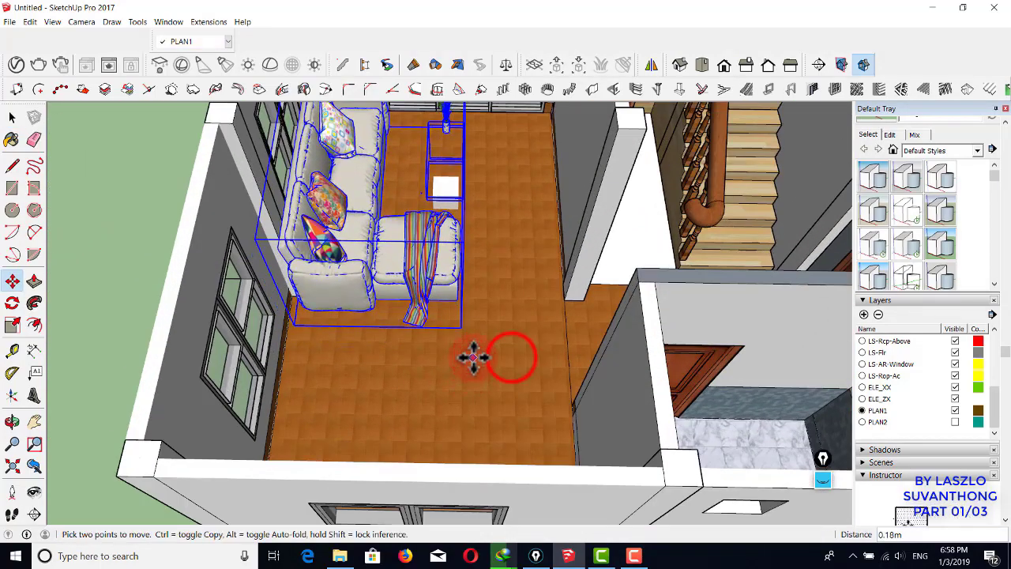
{"action": "left_click", "coordinate": [505, 357]}
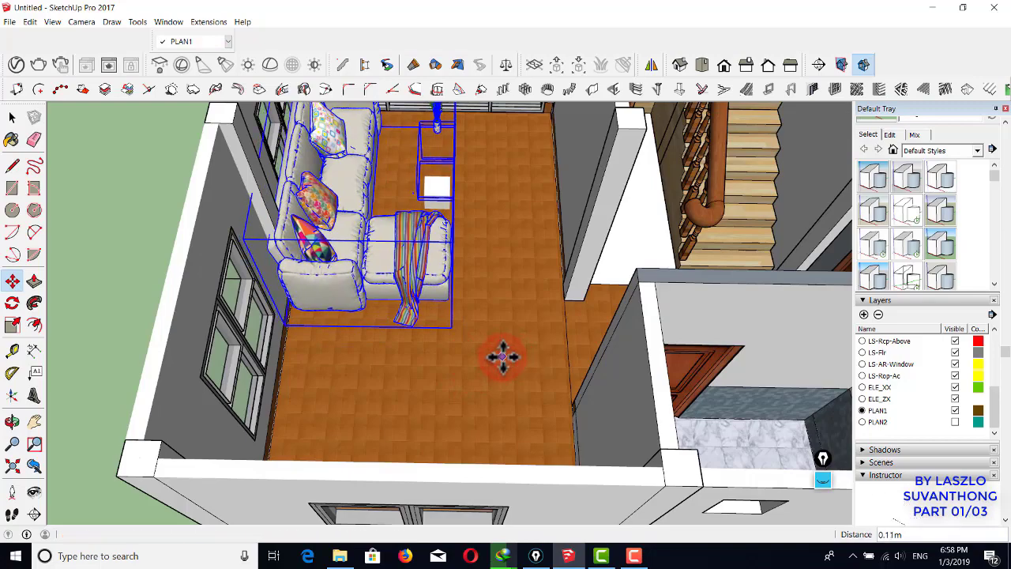
{"action": "key", "text": "space"}
- Move the multicoloured beanbag from outside into the living room, between the sofa's armrest and the glass doors
{"action": "scroll", "coordinate": [503, 357], "scroll_direction": "down", "scroll_amount": 5}
{"action": "middle_click_drag", "start_coordinate": [505, 369], "coordinate": [290, 333]}
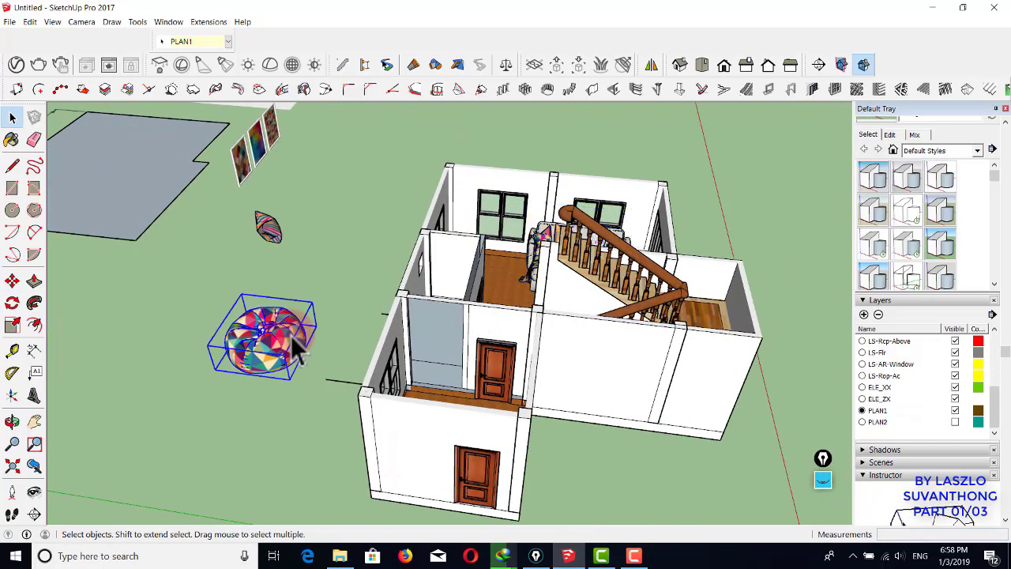
{"action": "key", "text": "m"}
{"action": "left_click", "coordinate": [267, 360]}
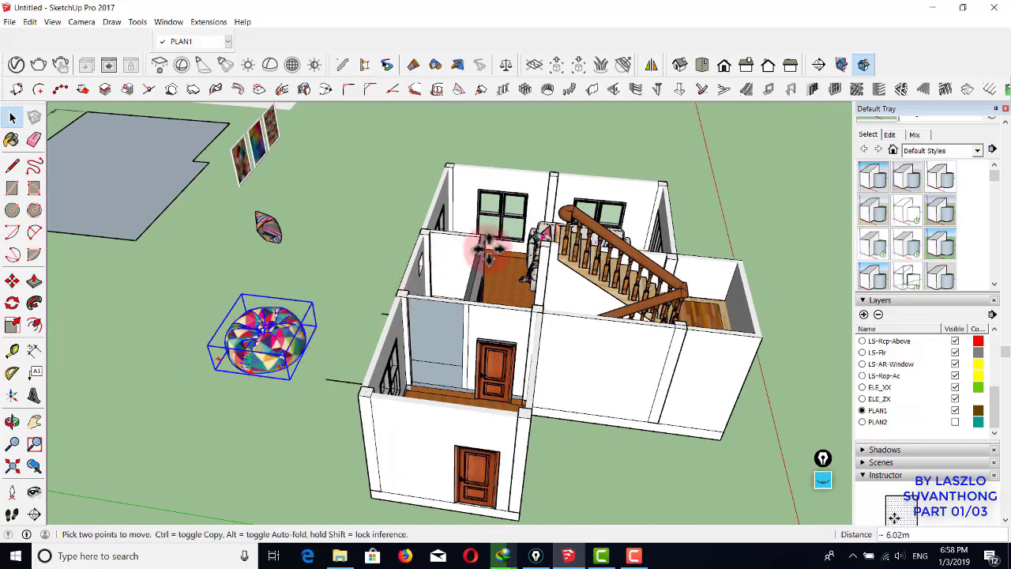
{"action": "middle_click_drag", "start_coordinate": [490, 249], "coordinate": [677, 359]}
{"action": "scroll", "coordinate": [458, 371], "scroll_direction": "up", "scroll_amount": 3}
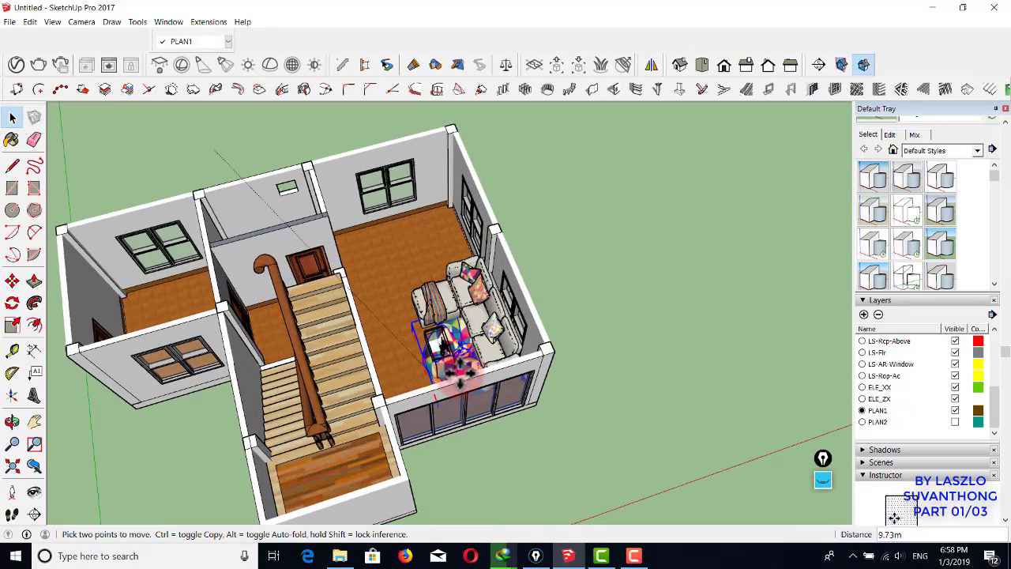
{"action": "scroll", "coordinate": [458, 371], "scroll_direction": "up", "scroll_amount": 6}
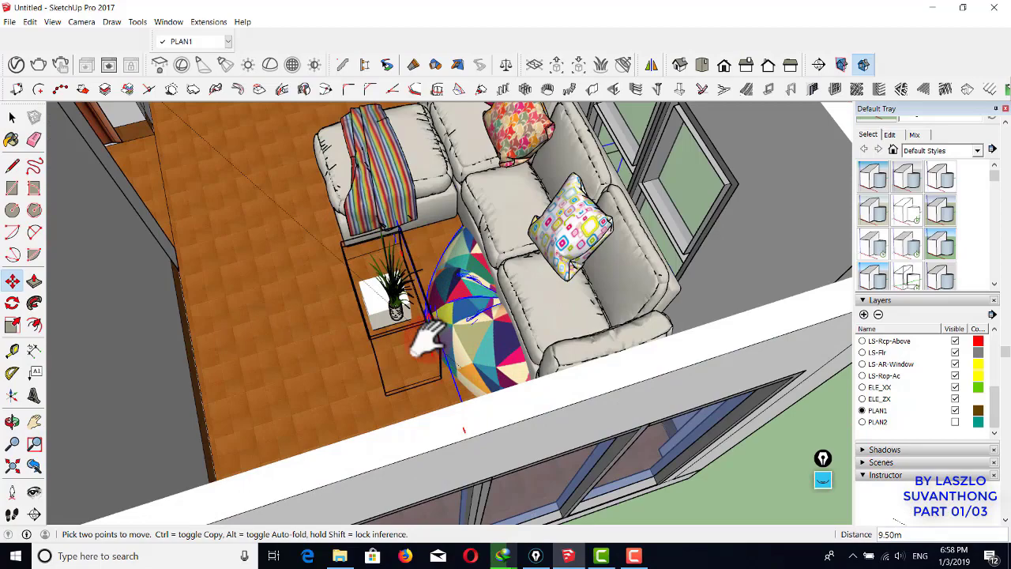
{"action": "middle_click_drag", "start_coordinate": [458, 371], "coordinate": [655, 355]}
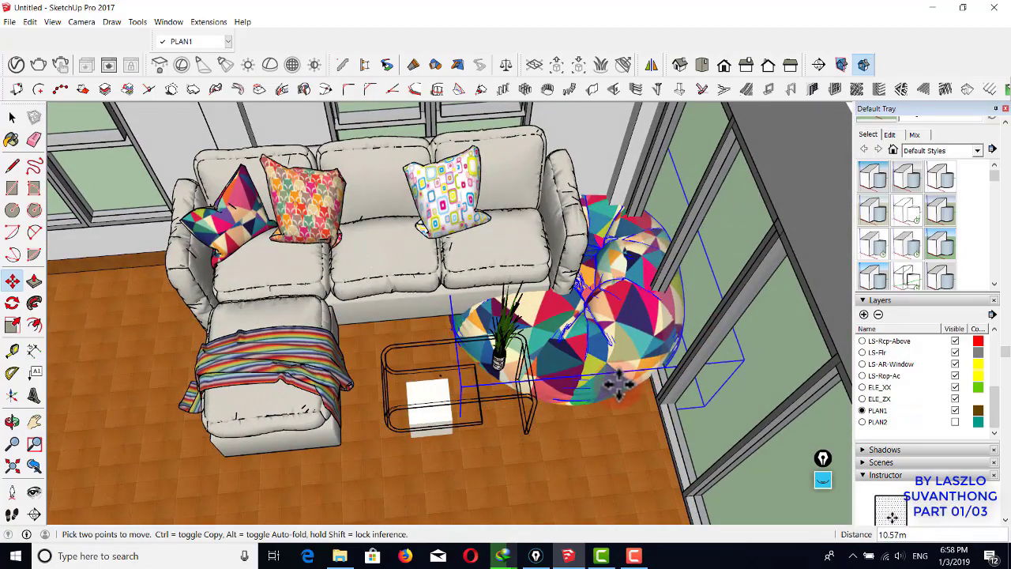
{"action": "left_click", "coordinate": [612, 387]}
- Scale the beanbag down beside the sofa so it clears more of the floor around the coffee table
{"action": "key", "text": "s"}
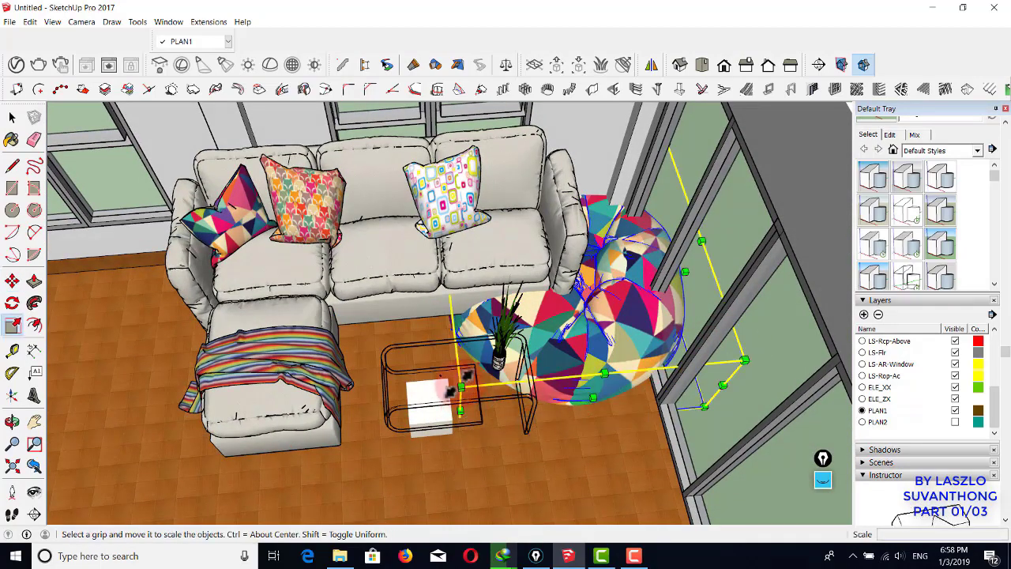
{"action": "left_click_drag", "start_coordinate": [598, 404], "coordinate": [590, 332]}
{"action": "mouse_move", "coordinate": [470, 293]}
{"action": "middle_mouse_down"}
{"action": "mouse_move", "coordinate": [462, 284]}
{"action": "mouse_move", "coordinate": [474, 290]}
{"action": "middle_mouse_up"}
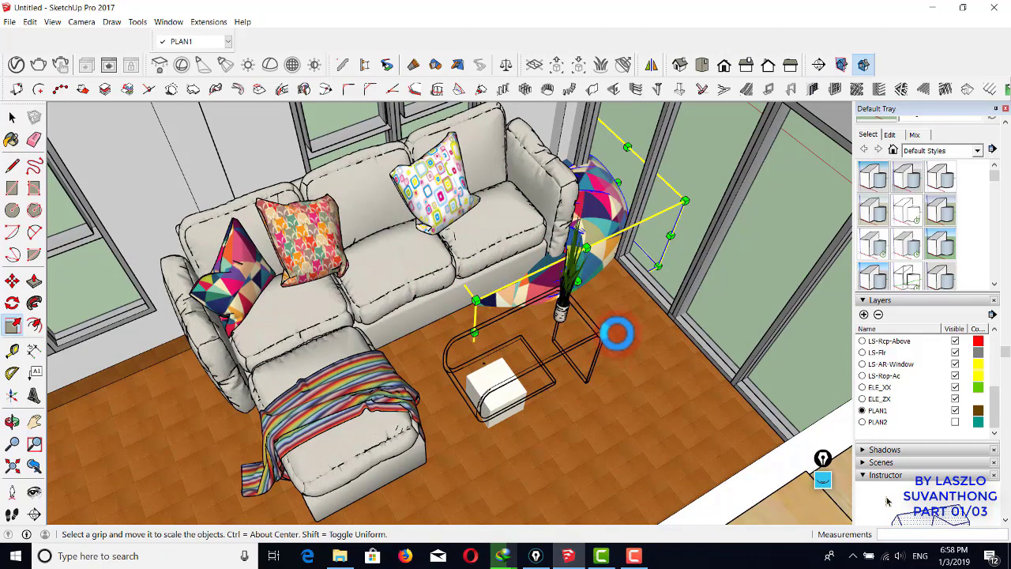
{"action": "key", "text": "space"}
- Scale the sofa group down along its blue axis to reduce the height of the sofa and coffee table
{"action": "left_click", "coordinate": [387, 331]}
{"action": "middle_click_drag", "start_coordinate": [387, 331], "coordinate": [580, 230]}
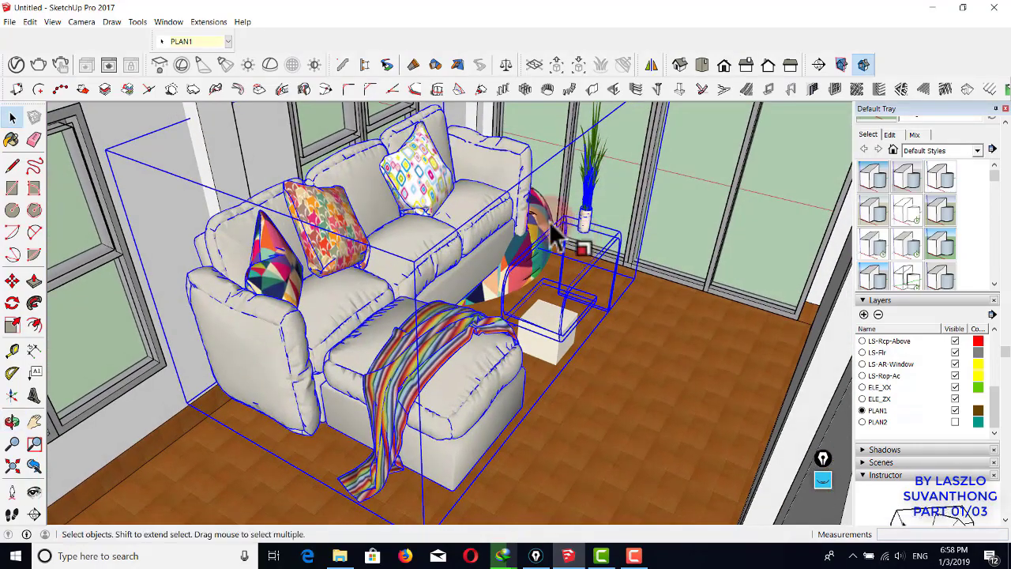
{"action": "key", "text": "s"}
{"action": "mouse_move", "coordinate": [440, 170]}
{"action": "middle_mouse_down"}
{"action": "mouse_move", "coordinate": [474, 182]}
{"action": "mouse_move", "coordinate": [443, 162]}
{"action": "middle_mouse_up"}
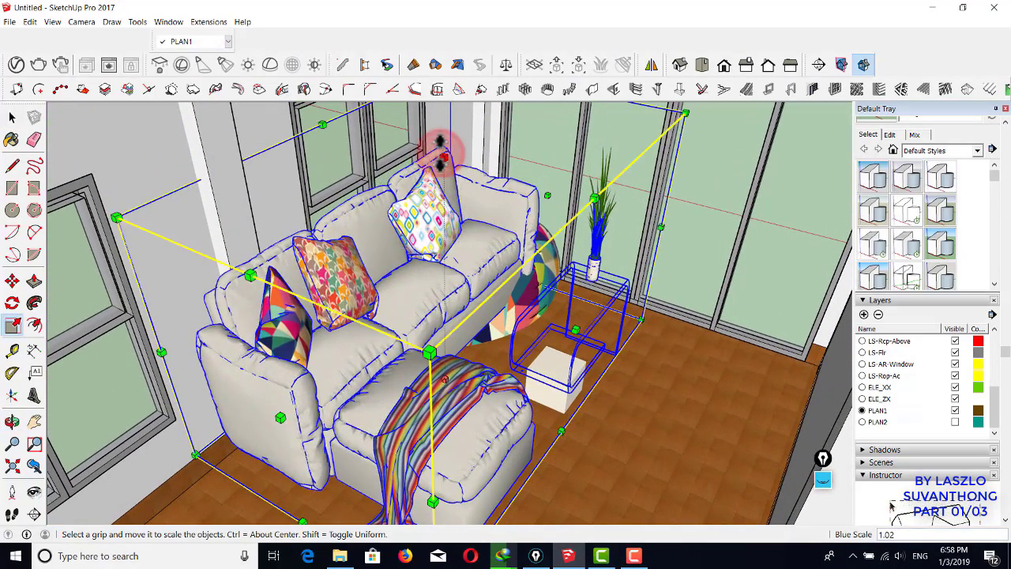
{"action": "left_click_drag", "start_coordinate": [439, 154], "coordinate": [444, 225]}
{"action": "key", "text": "space"}
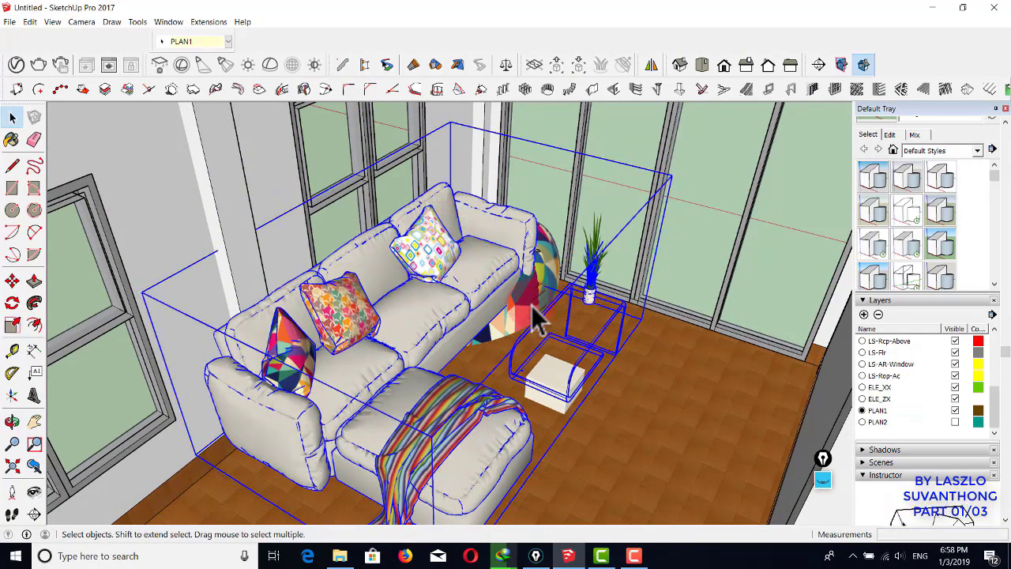
- Raise the beanbag clear of the floor behind the sofa's armrest and scale it down uniformly to about 0.56
{"action": "left_click", "coordinate": [531, 305]}
{"action": "key", "text": "m"}
{"action": "left_click", "coordinate": [469, 166]}
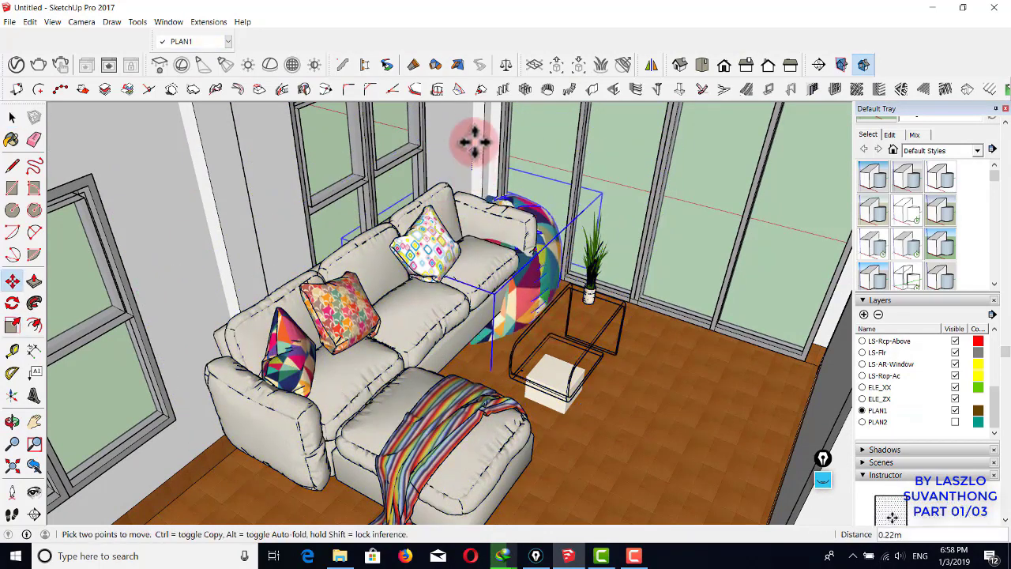
{"action": "key", "text": "s"}
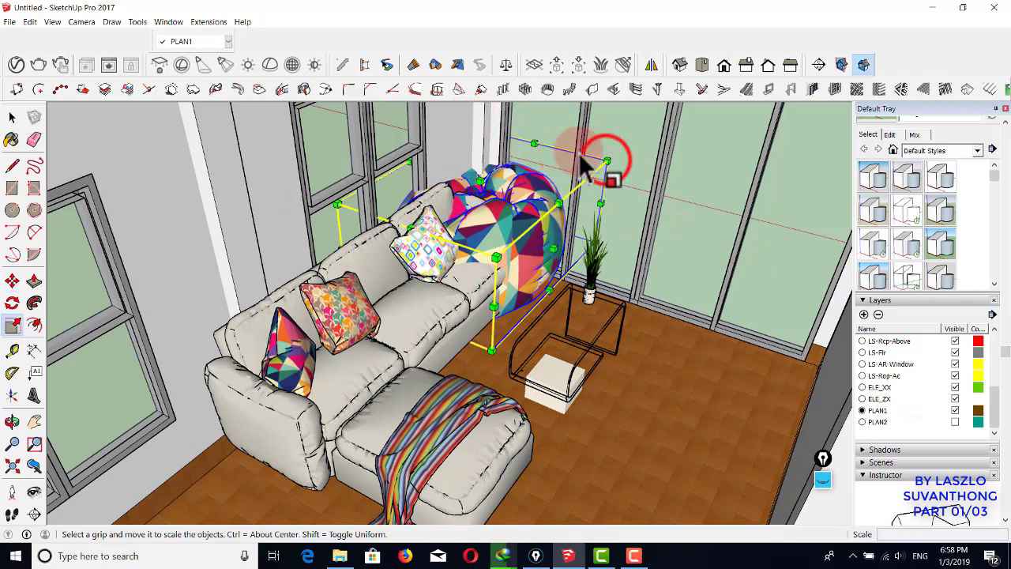
{"action": "left_click_drag", "start_coordinate": [605, 161], "coordinate": [490, 204]}
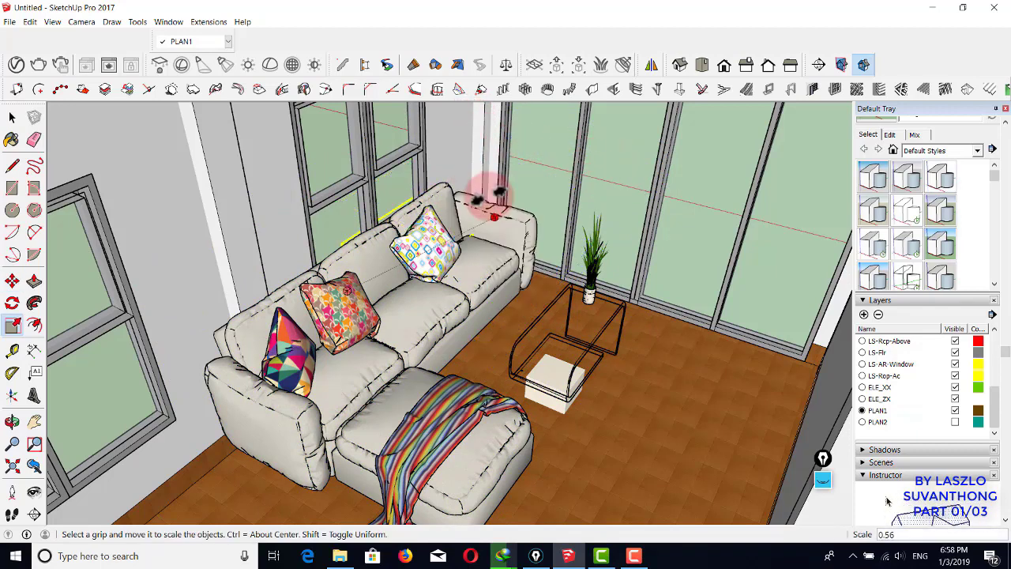
- Move the beanbag across the room to the end of the glass doors away from the sofa and scale it slightly smaller
{"action": "key", "text": "m"}
{"action": "left_click", "coordinate": [510, 304]}
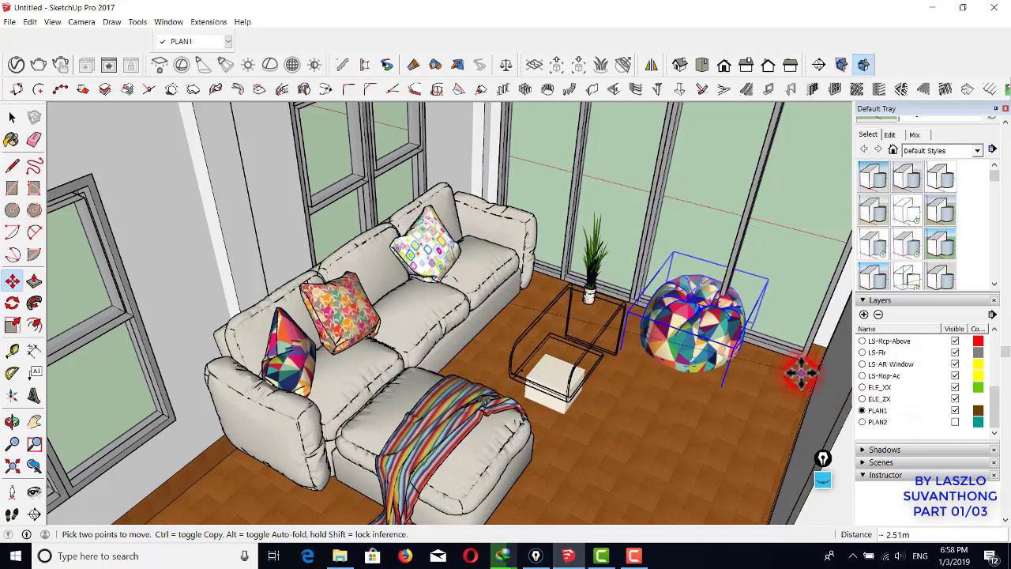
{"action": "left_click", "coordinate": [646, 380]}
{"action": "left_click_drag", "start_coordinate": [646, 379], "coordinate": [756, 429]}
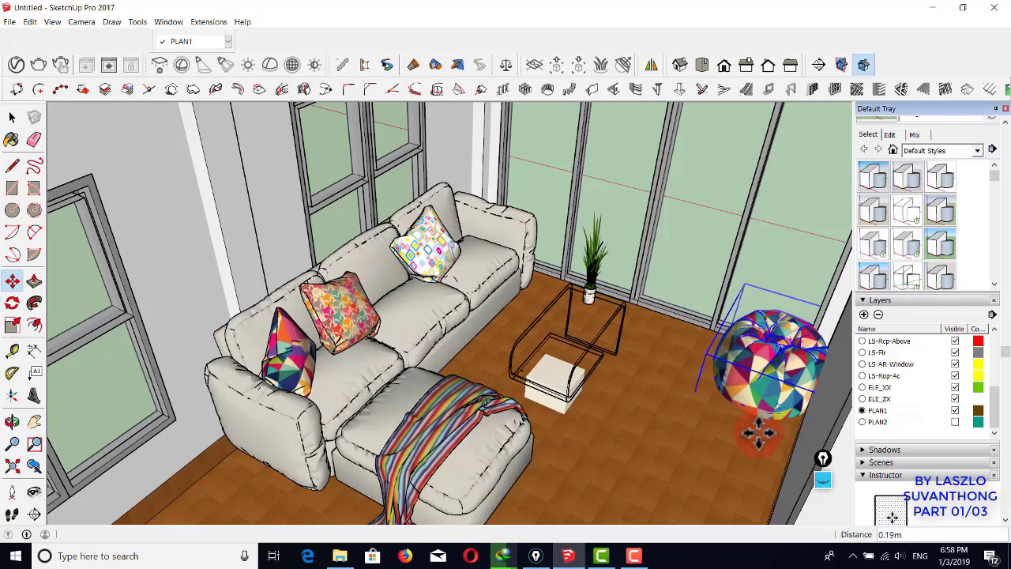
{"action": "key", "text": "s"}
{"action": "left_click_drag", "start_coordinate": [747, 393], "coordinate": [763, 378]}
{"action": "left_click_drag", "start_coordinate": [715, 330], "coordinate": [725, 338]}
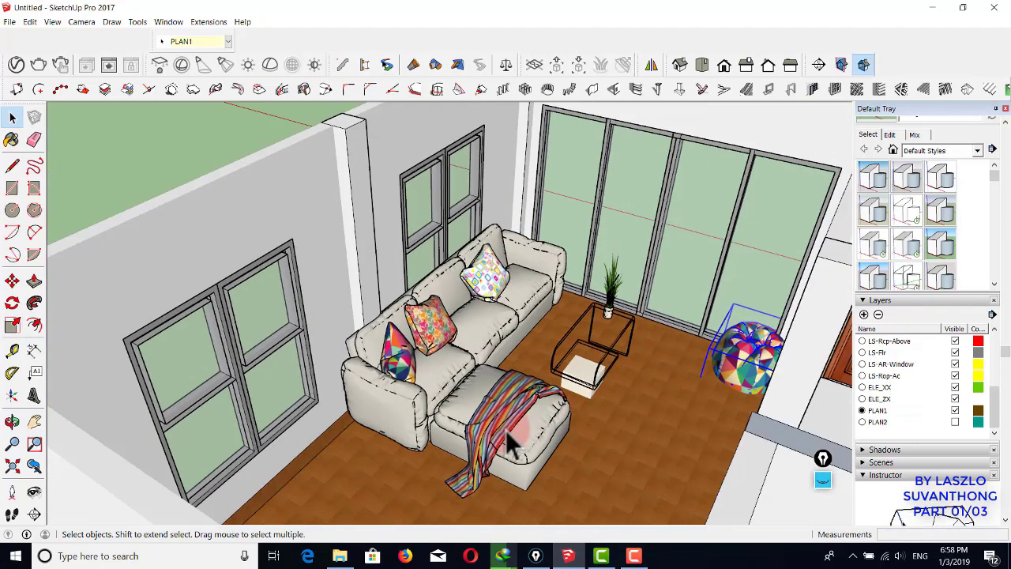
- Explode the sofa group and delete the striped throw and the chaise section, keeping the straight sofa
{"action": "left_click", "coordinate": [506, 430]}
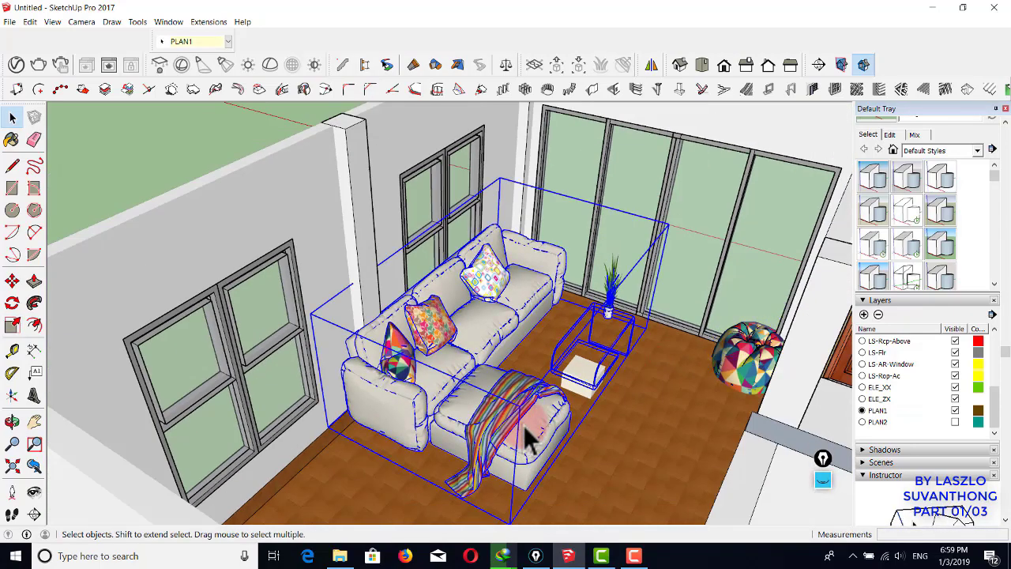
{"action": "right_click", "coordinate": [521, 425]}
{"action": "left_click", "coordinate": [573, 278]}
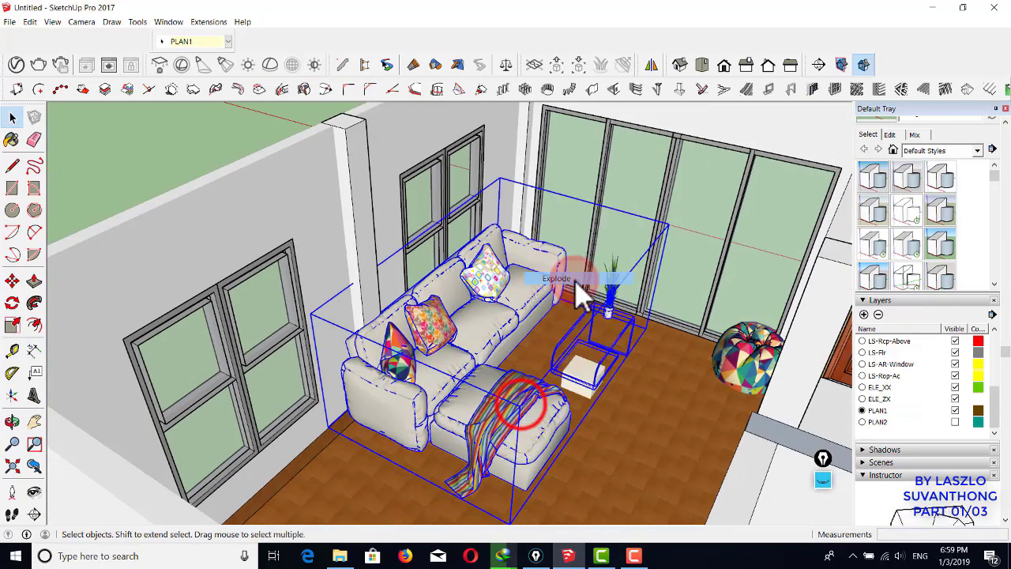
{"action": "left_click", "coordinate": [521, 407]}
{"action": "key", "text": "Delete"}
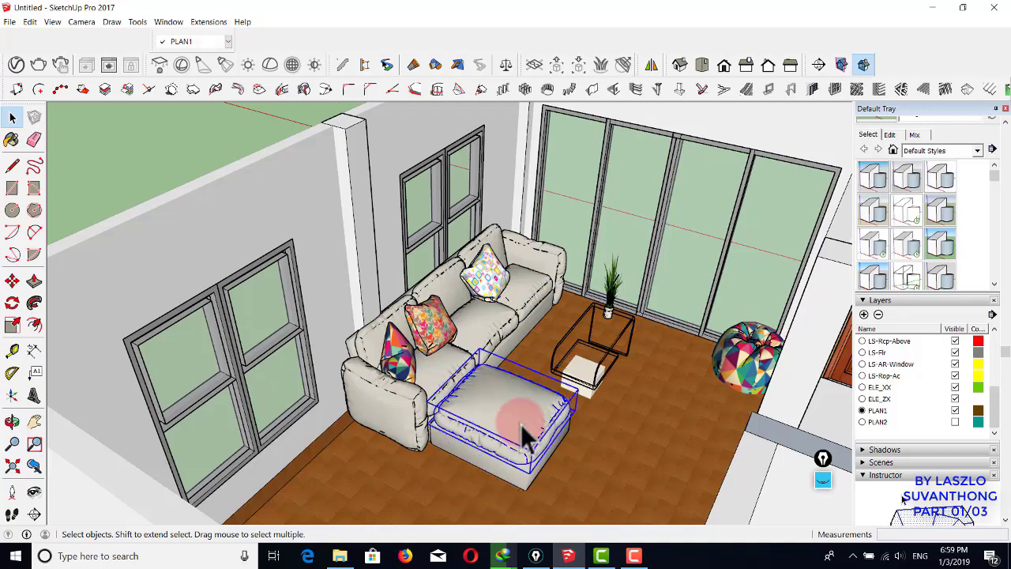
{"action": "key", "text": "Delete"}
- Move the coffee table together with its white box and potted plant so it stands in front of the sofa's middle
{"action": "scroll", "coordinate": [537, 425], "scroll_direction": "down", "scroll_amount": 3}
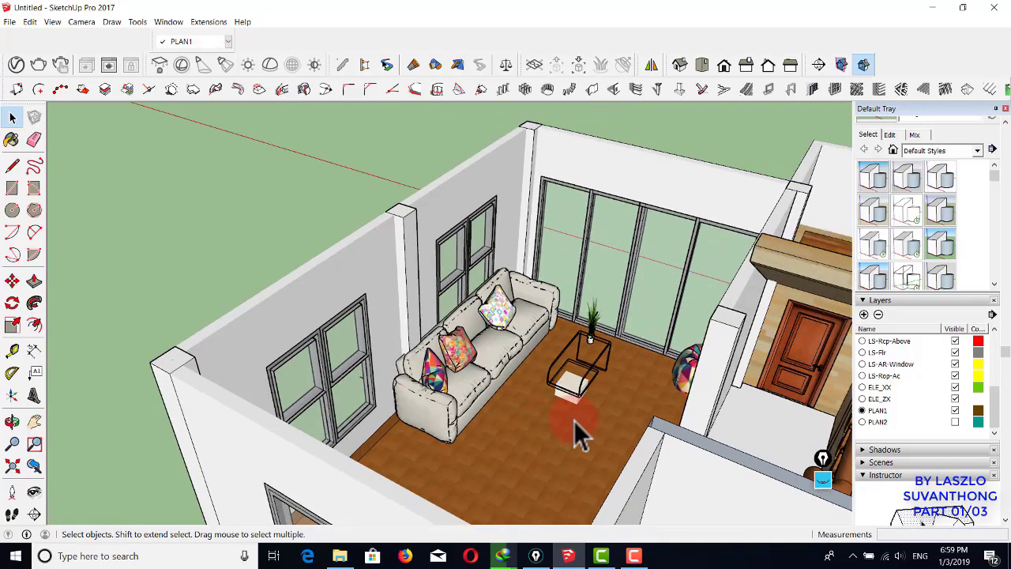
{"action": "middle_click_drag", "start_coordinate": [599, 408], "coordinate": [571, 384]}
{"action": "scroll", "coordinate": [557, 369], "scroll_direction": "up", "scroll_amount": 3}
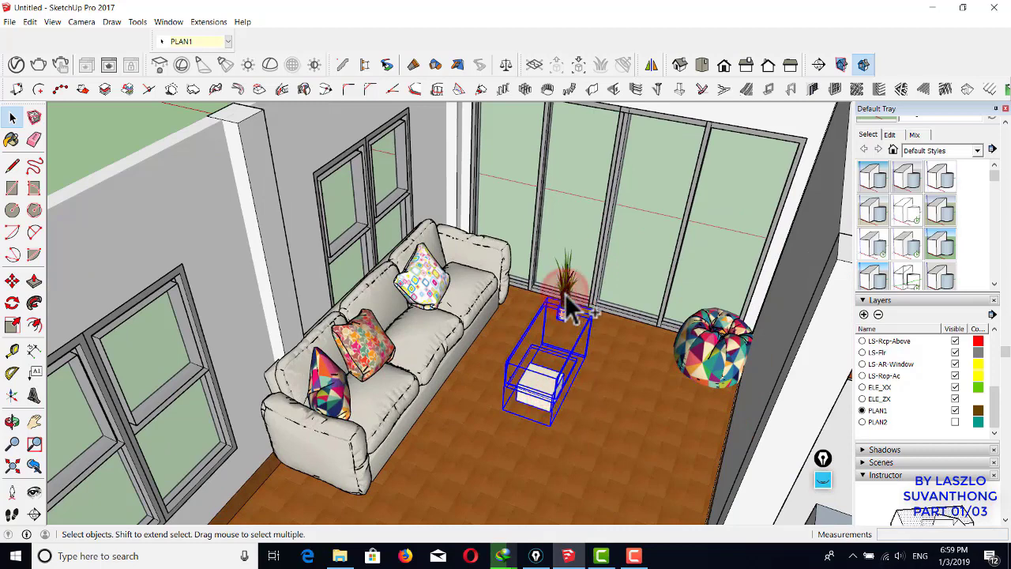
{"action": "left_click", "coordinate": [603, 405]}
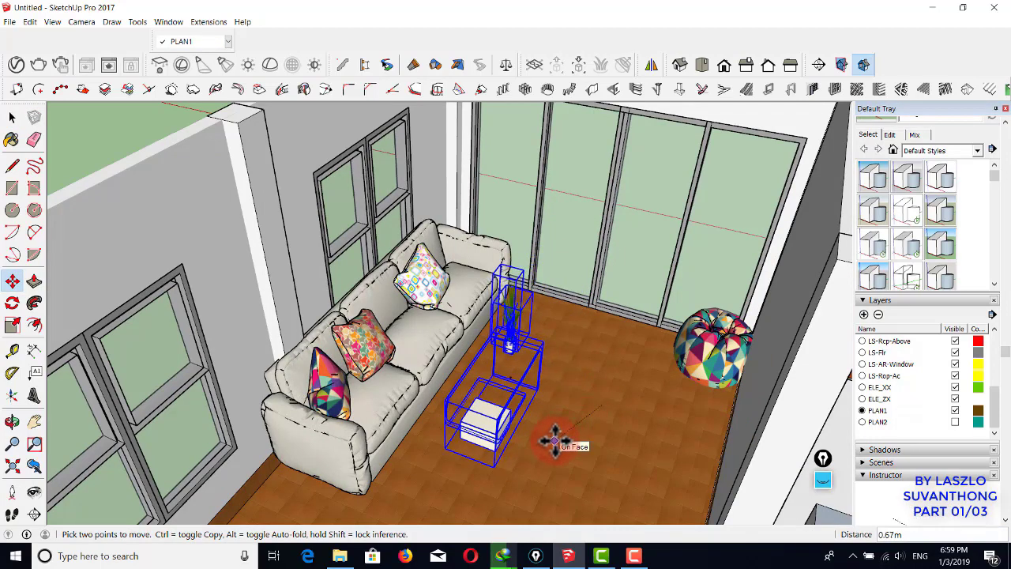
{"action": "middle_click_drag", "start_coordinate": [555, 440], "coordinate": [570, 412]}
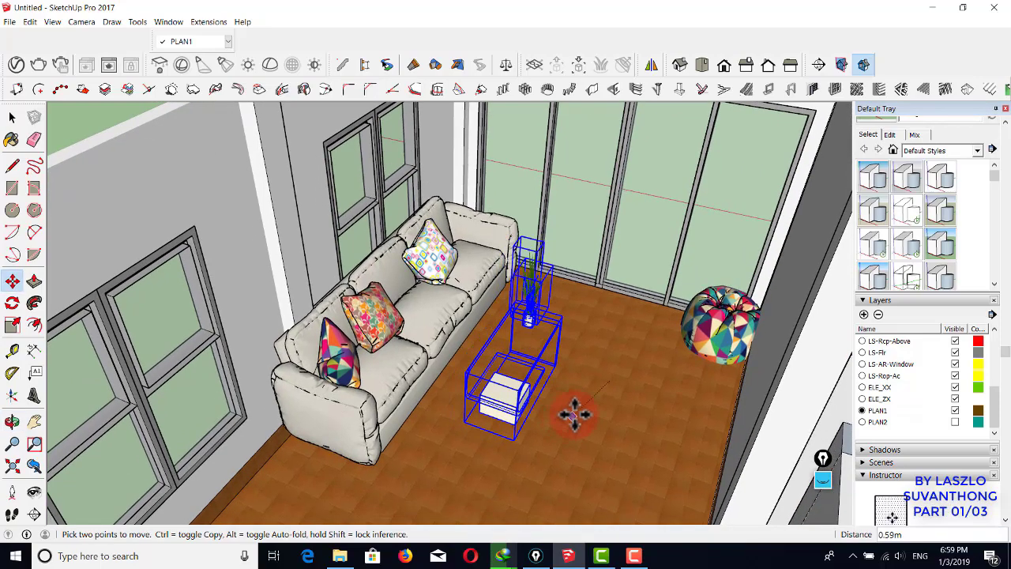
{"action": "left_click", "coordinate": [589, 406]}
{"action": "key", "text": "space"}
- Start importing a SketchUp model and go to the Item in Room Decoration folder
{"action": "scroll", "coordinate": [567, 384], "scroll_direction": "down", "scroll_amount": 3}
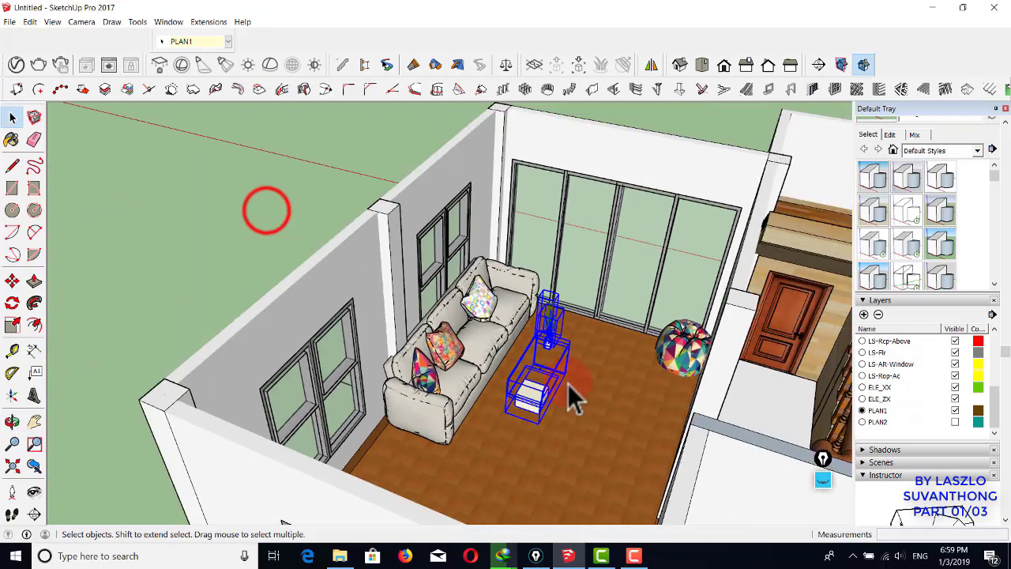
{"action": "middle_click_drag", "start_coordinate": [282, 521], "coordinate": [353, 367]}
{"action": "scroll", "coordinate": [353, 367], "scroll_direction": "down", "scroll_amount": 3}
{"action": "middle_click_drag", "start_coordinate": [514, 361], "coordinate": [451, 402]}
{"action": "left_click", "coordinate": [10, 22]}
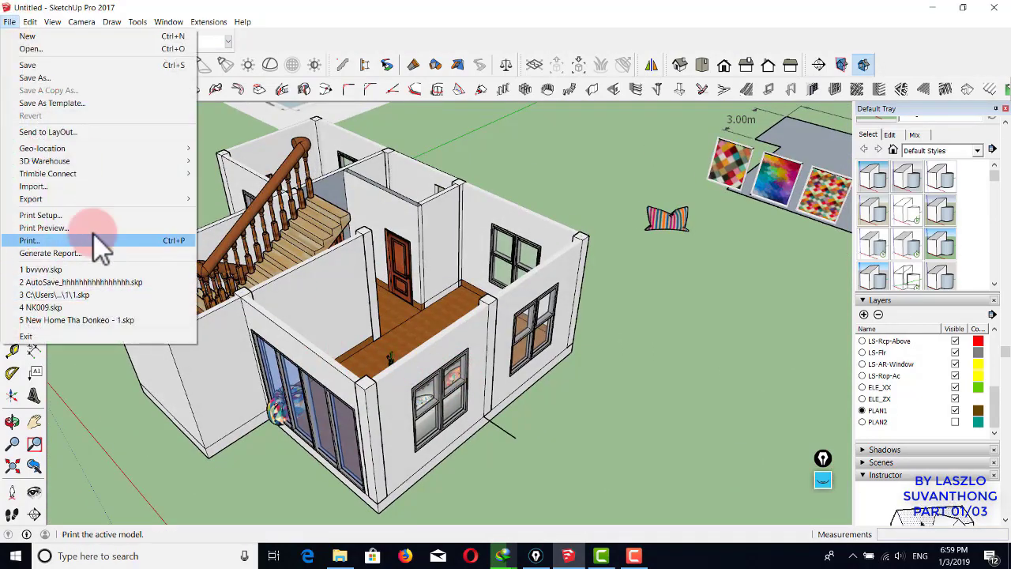
{"action": "left_click", "coordinate": [98, 186]}
{"action": "left_click", "coordinate": [176, 60]}
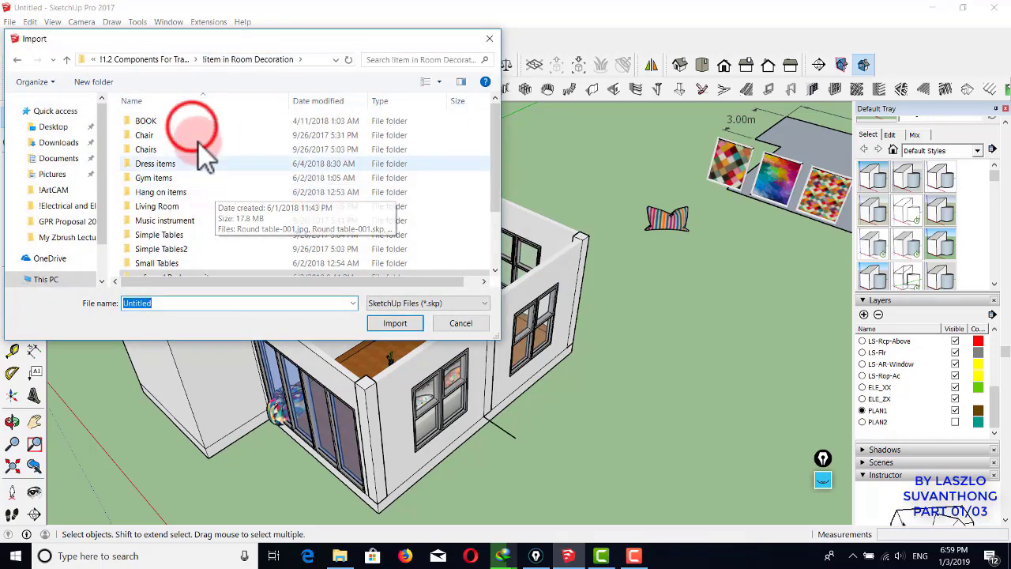
{"action": "left_click", "coordinate": [193, 126]}
- Browse the models in the Tables folder as thumbnails for a suitable table
{"action": "scroll", "coordinate": [219, 190], "scroll_direction": "down", "scroll_amount": 2}
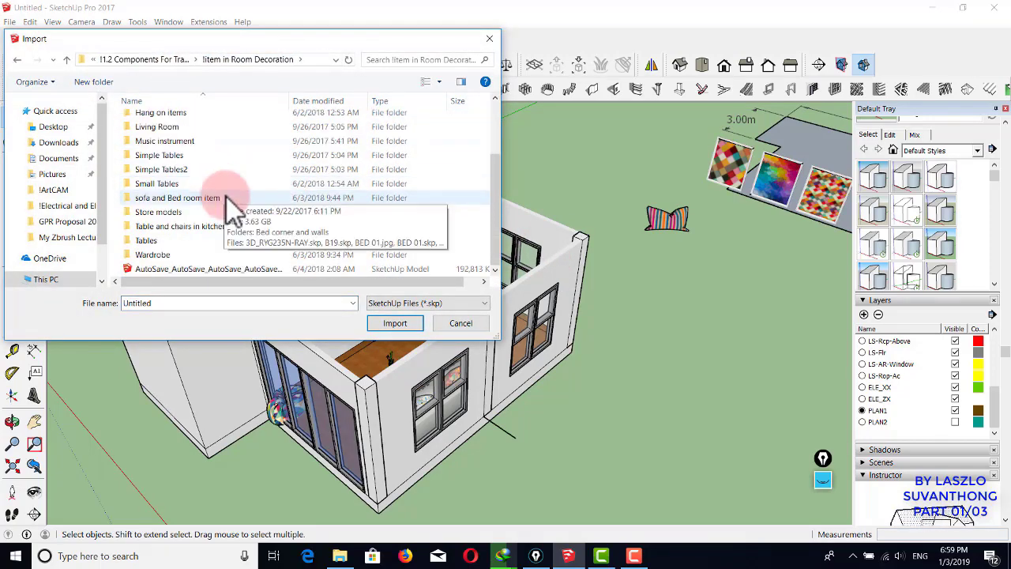
{"action": "double_click", "coordinate": [199, 244]}
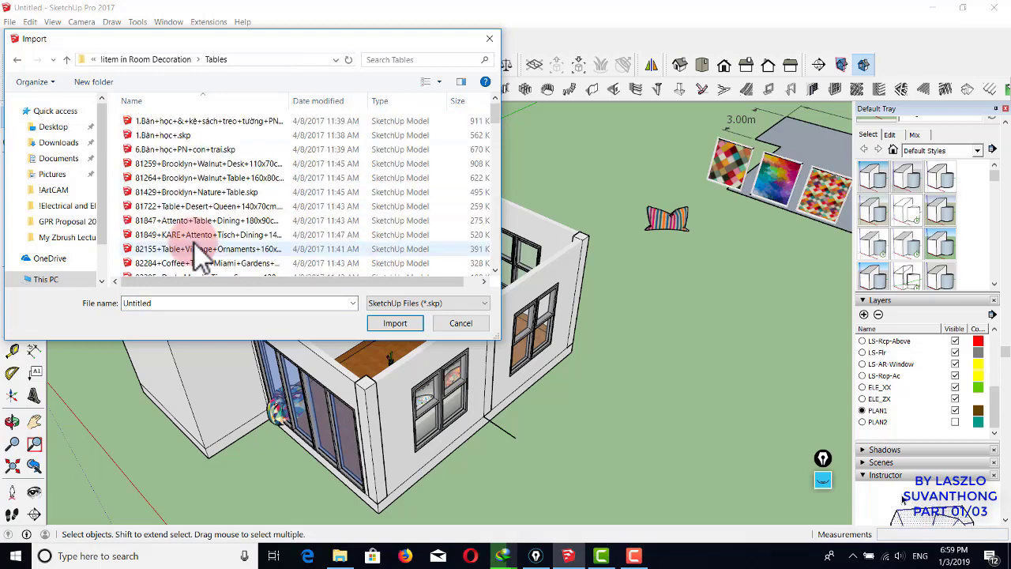
{"action": "left_click", "coordinate": [438, 82]}
{"action": "left_click", "coordinate": [519, 60]}
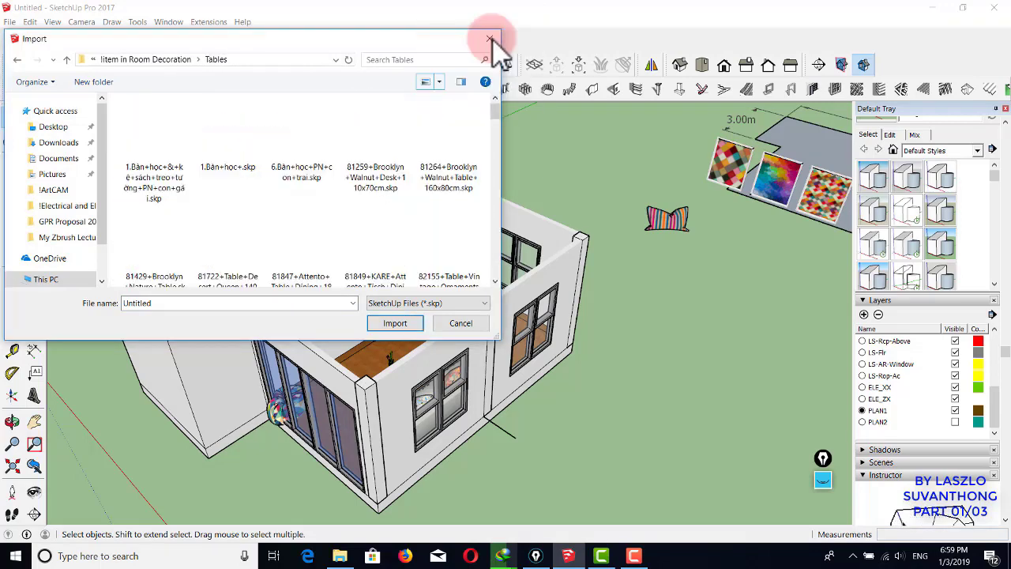
{"action": "left_click_drag", "start_coordinate": [491, 110], "coordinate": [498, 146]}
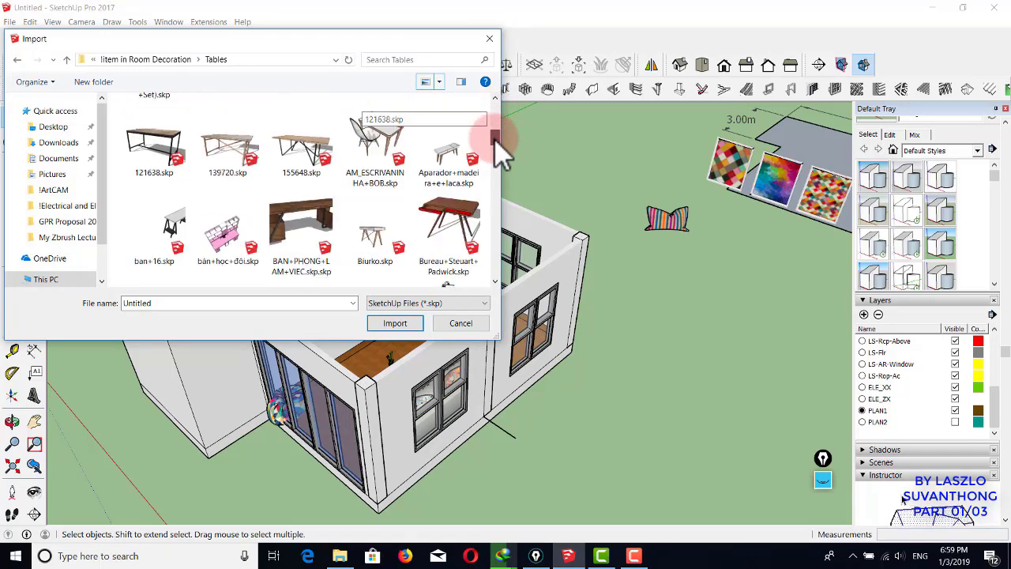
{"action": "left_click_drag", "start_coordinate": [498, 146], "coordinate": [490, 207]}
- Show the Living Room folder's models as thumbnails and import the dark table set with chairs
{"action": "left_click", "coordinate": [172, 62]}
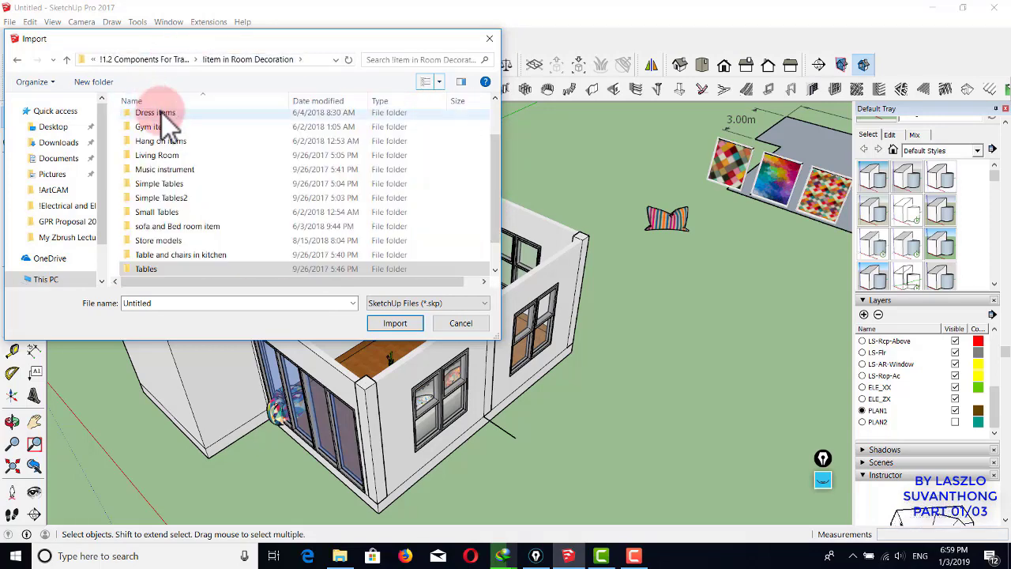
{"action": "double_click", "coordinate": [165, 156]}
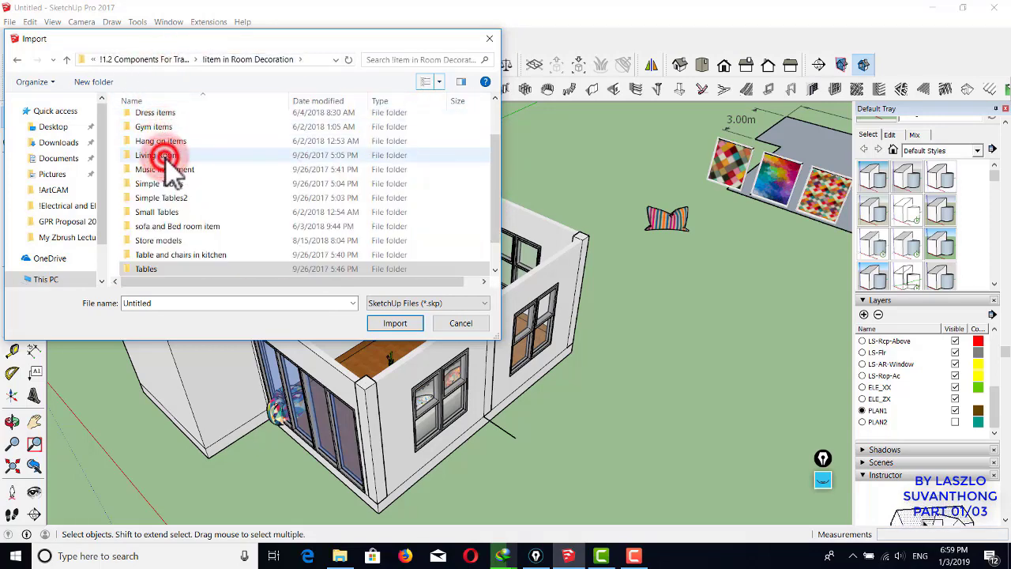
{"action": "left_click", "coordinate": [440, 82]}
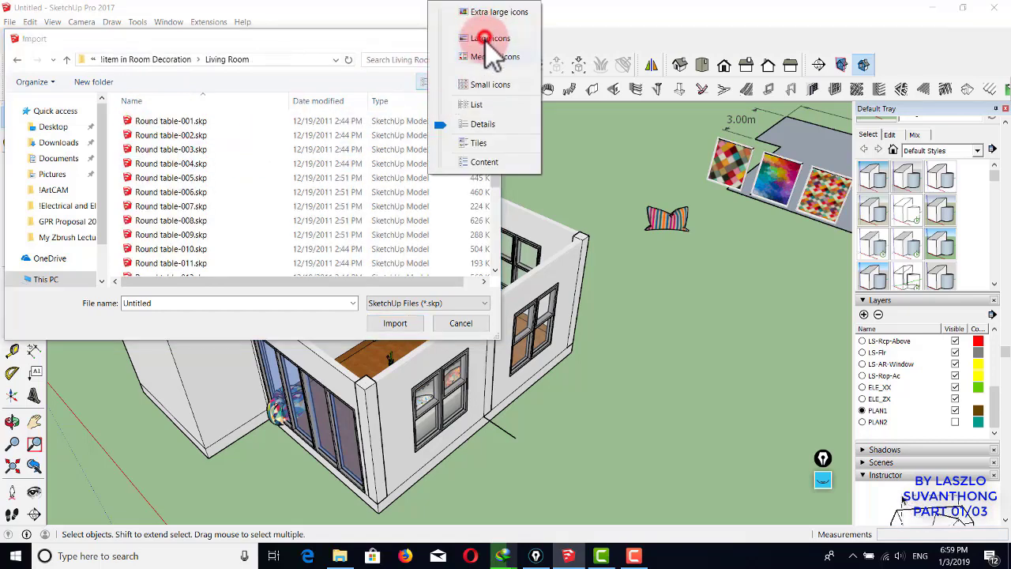
{"action": "left_click", "coordinate": [533, 36]}
{"action": "left_click_drag", "start_coordinate": [496, 144], "coordinate": [477, 184]}
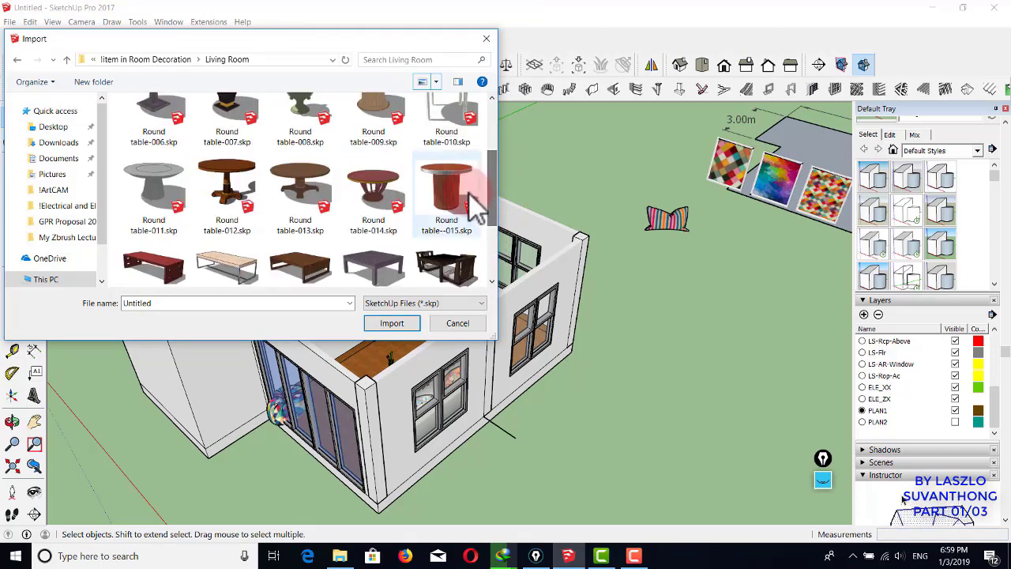
{"action": "left_click", "coordinate": [466, 268]}
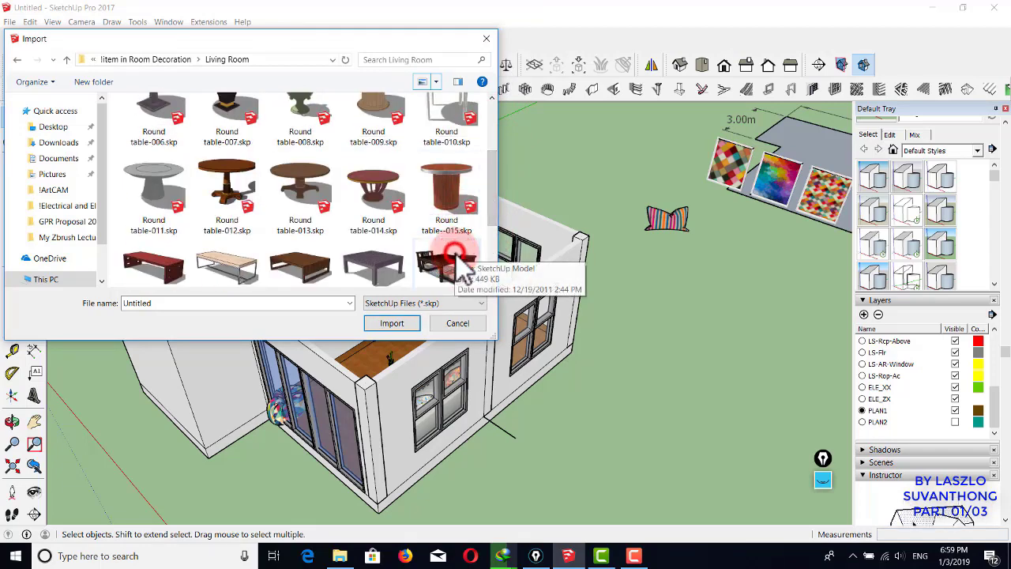
{"action": "left_click", "coordinate": [392, 323]}
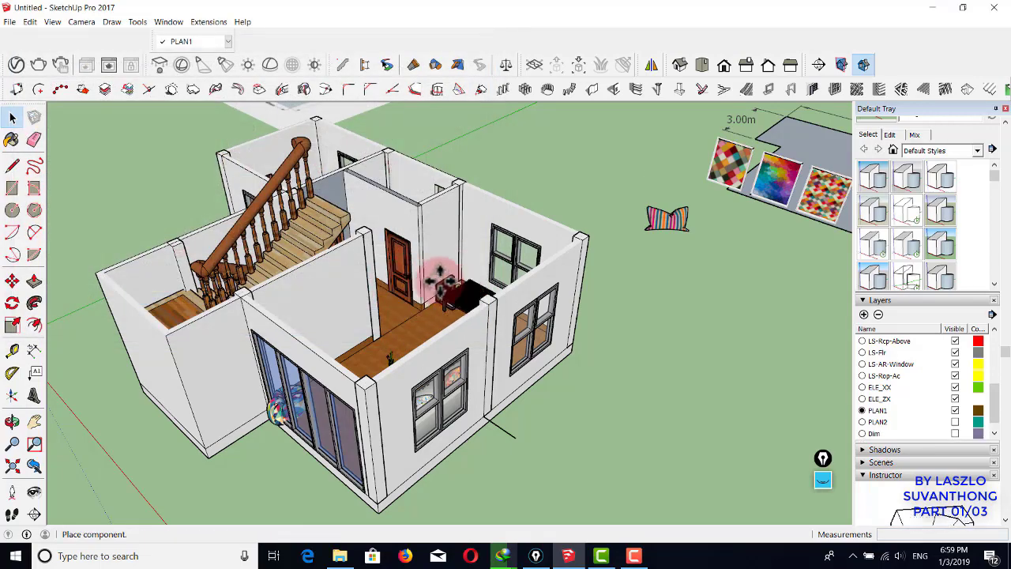
- Place the imported table and chairs on the wooden floor in front of the end wall's window, beyond the sofa
{"action": "middle_click_drag", "start_coordinate": [440, 293], "coordinate": [492, 287]}
{"action": "scroll", "coordinate": [442, 293], "scroll_direction": "up", "scroll_amount": 6}
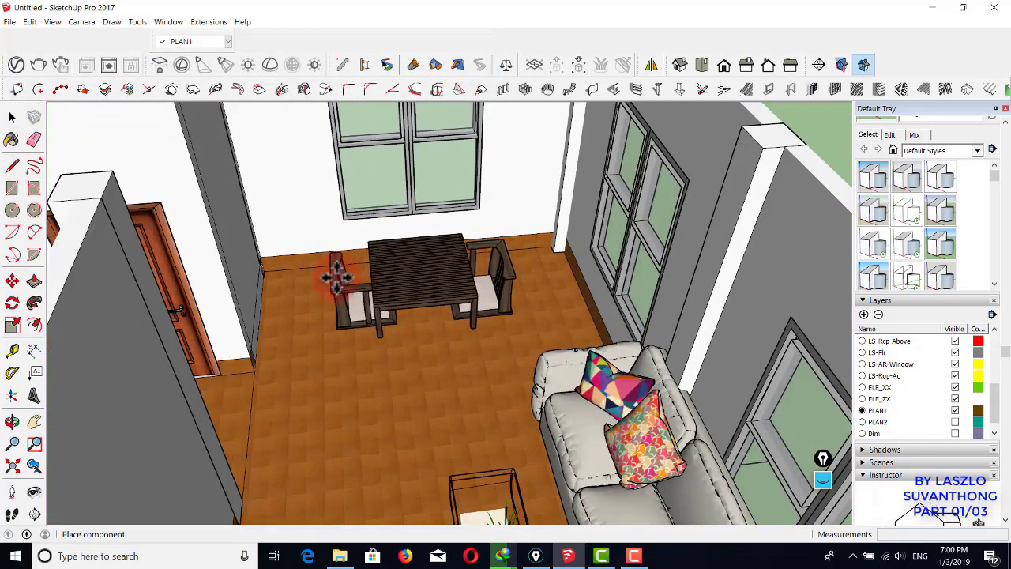
{"action": "left_click", "coordinate": [339, 272]}
{"action": "scroll", "coordinate": [416, 269], "scroll_direction": "down", "scroll_amount": 3}
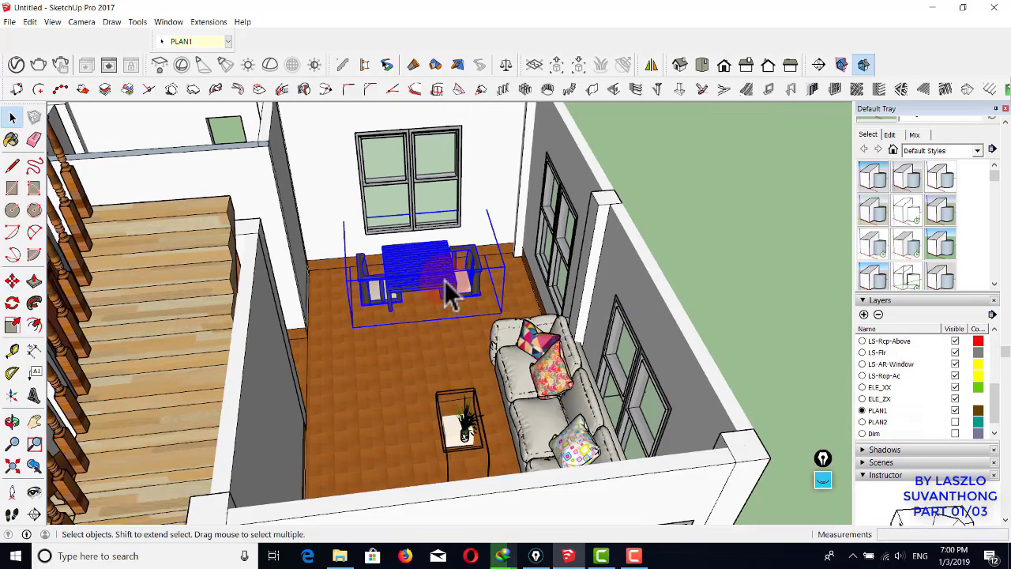
- Flip the table and chairs component along its red axis
{"action": "scroll", "coordinate": [448, 292], "scroll_direction": "up", "scroll_amount": 3}
{"action": "right_click", "coordinate": [447, 286]}
{"action": "mouse_move", "coordinate": [538, 461]}
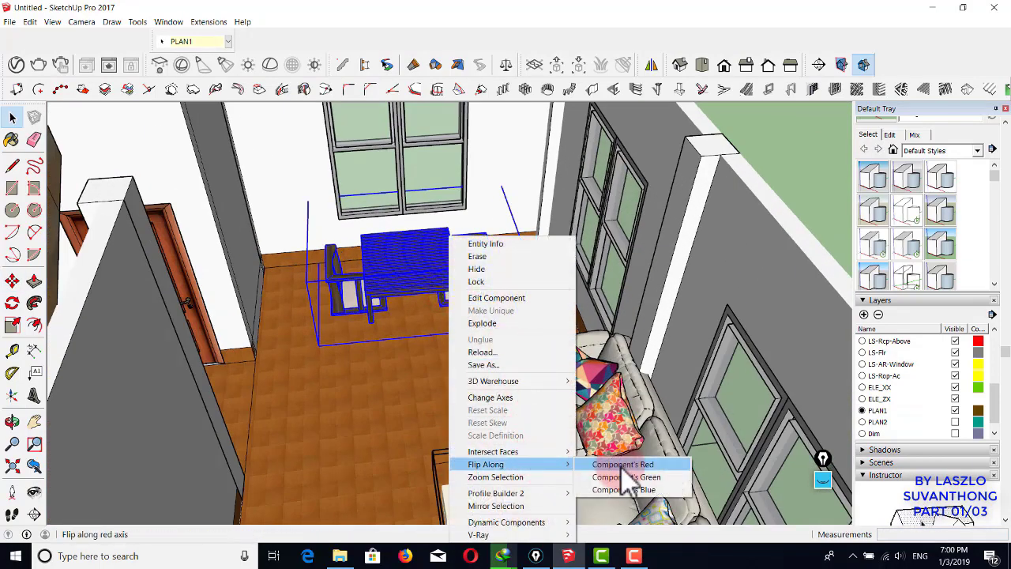
{"action": "left_click", "coordinate": [619, 463]}
{"action": "scroll", "coordinate": [568, 378], "scroll_direction": "down", "scroll_amount": 3}
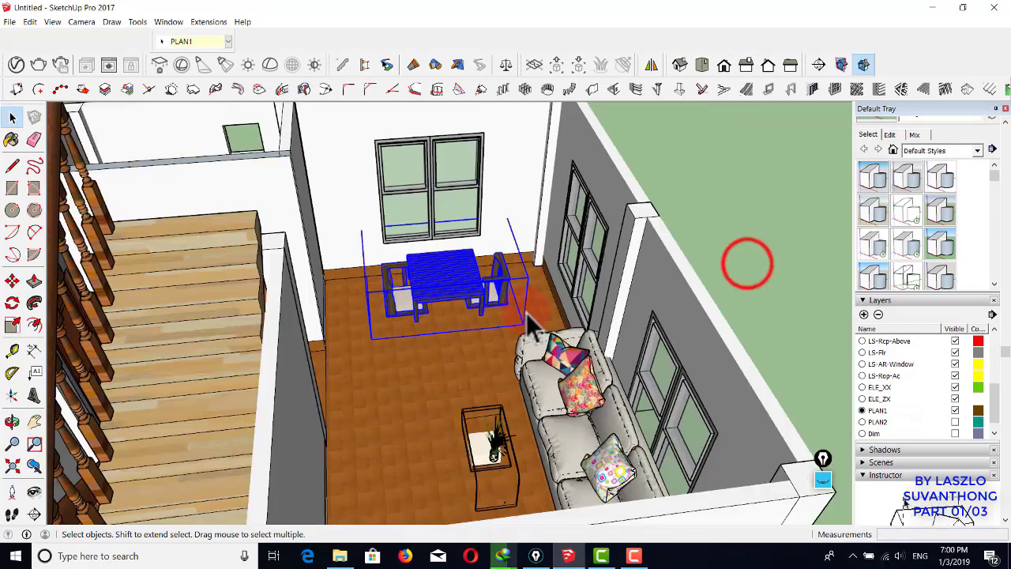
- Start importing another model for the empty room with the door and window, browsing up to the !1.2 Components For Training folder
{"action": "scroll", "coordinate": [747, 265], "scroll_direction": "down", "scroll_amount": 2}
{"action": "middle_click_drag", "start_coordinate": [629, 277], "coordinate": [487, 246]}
{"action": "scroll", "coordinate": [429, 204], "scroll_direction": "up", "scroll_amount": 2}
{"action": "scroll", "coordinate": [492, 245], "scroll_direction": "up", "scroll_amount": 2}
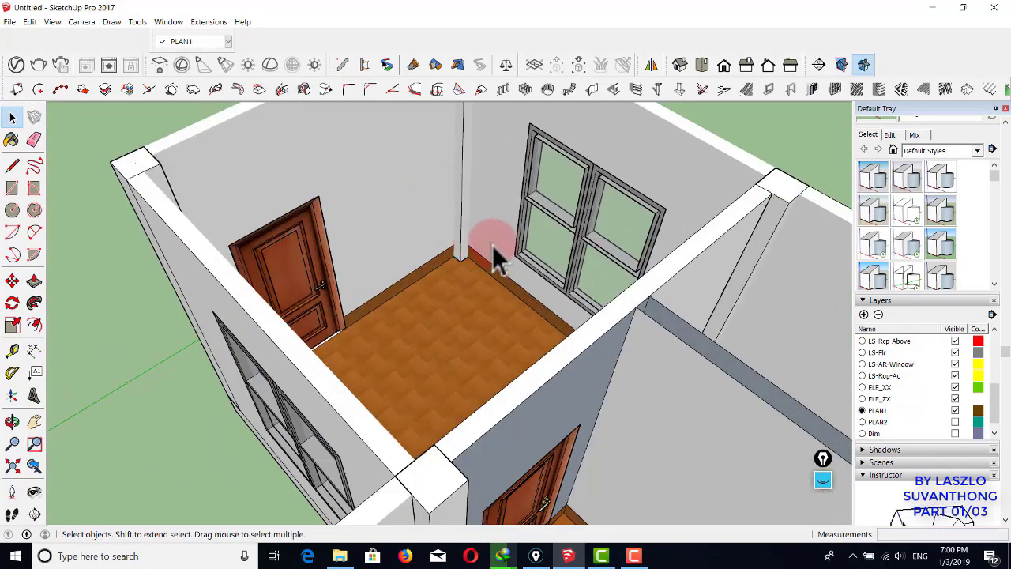
{"action": "left_click", "coordinate": [10, 21]}
{"action": "left_click", "coordinate": [58, 190]}
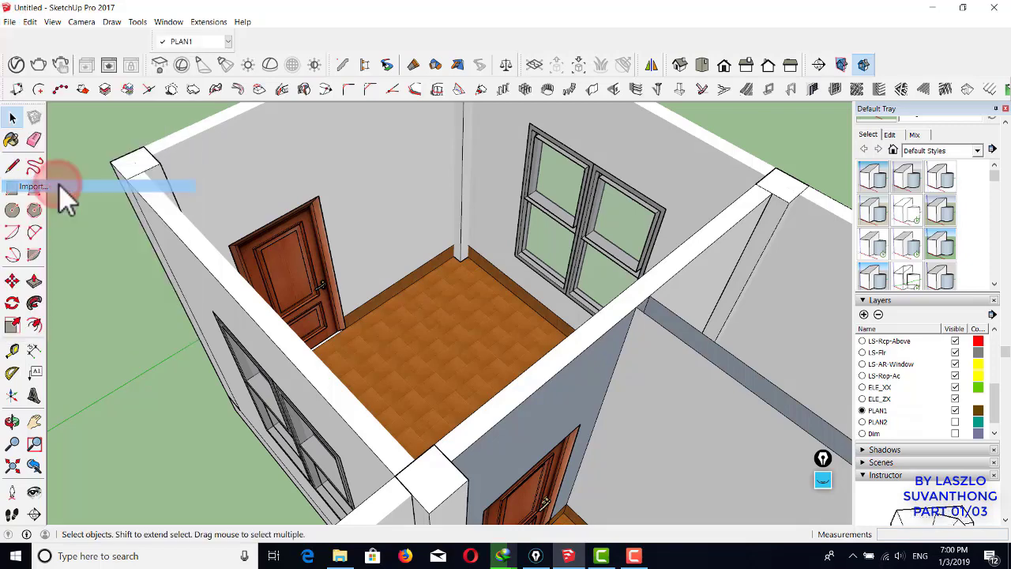
{"action": "left_click", "coordinate": [273, 150]}
{"action": "left_click", "coordinate": [147, 60]}
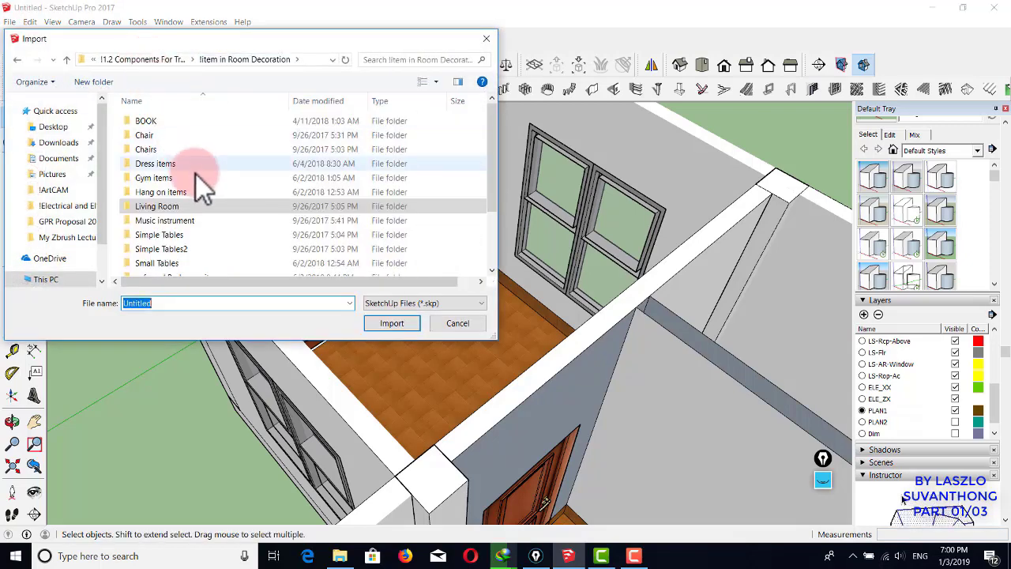
{"action": "left_click", "coordinate": [132, 59]}
{"action": "scroll", "coordinate": [203, 203], "scroll_direction": "down", "scroll_amount": 3}
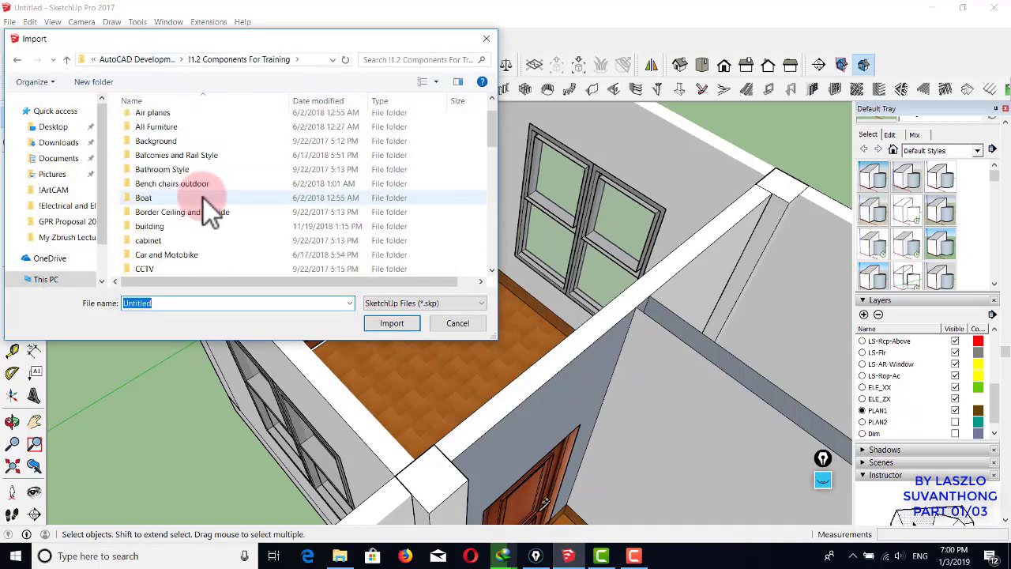
- Open the Kitchen folder and show its models as thumbnails
{"action": "left_click", "coordinate": [203, 198]}
{"action": "scroll", "coordinate": [203, 204], "scroll_direction": "down", "scroll_amount": 4}
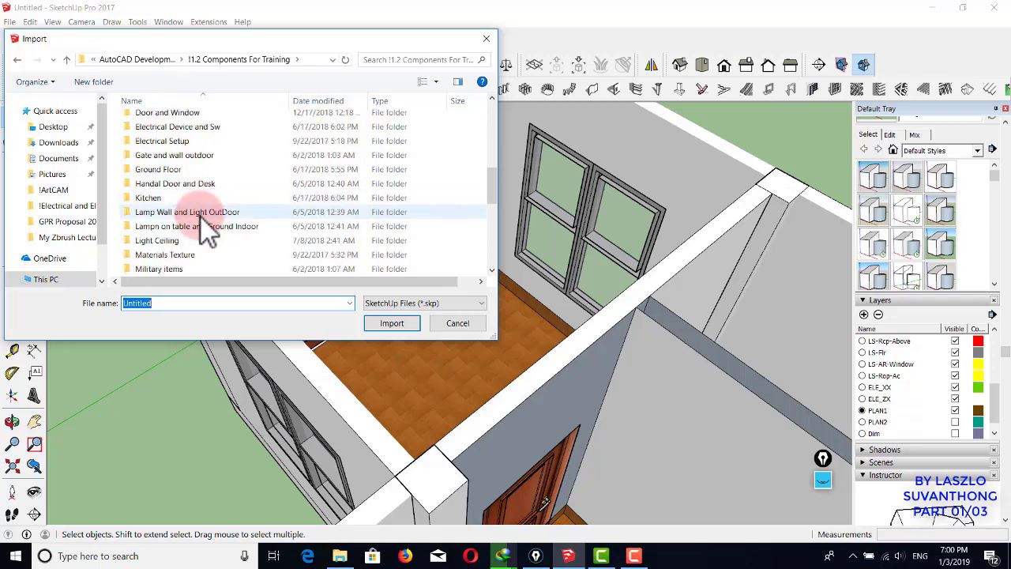
{"action": "left_click", "coordinate": [199, 199]}
{"action": "double_click", "coordinate": [198, 199]}
{"action": "left_click", "coordinate": [433, 81]}
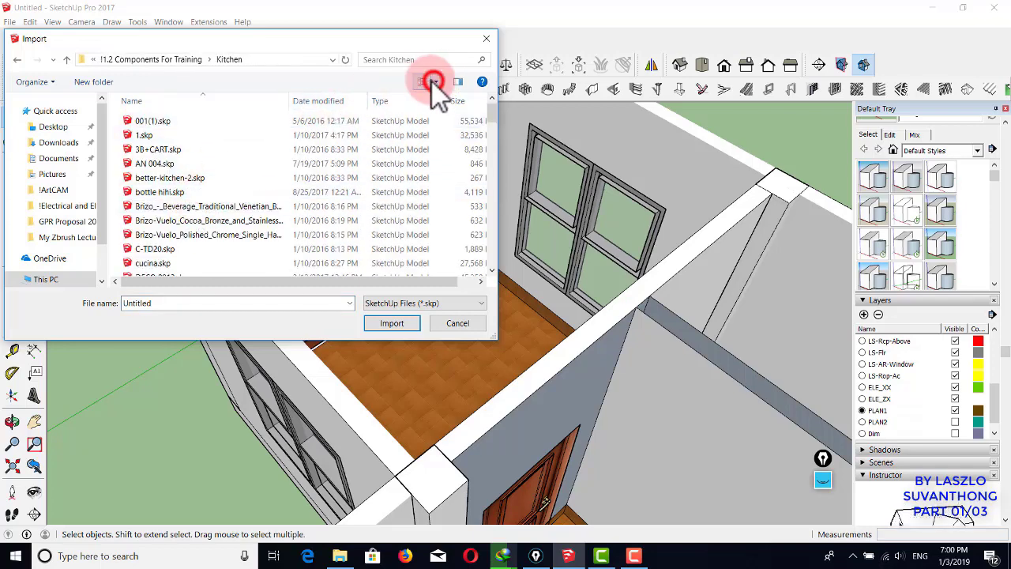
{"action": "left_click", "coordinate": [478, 39]}
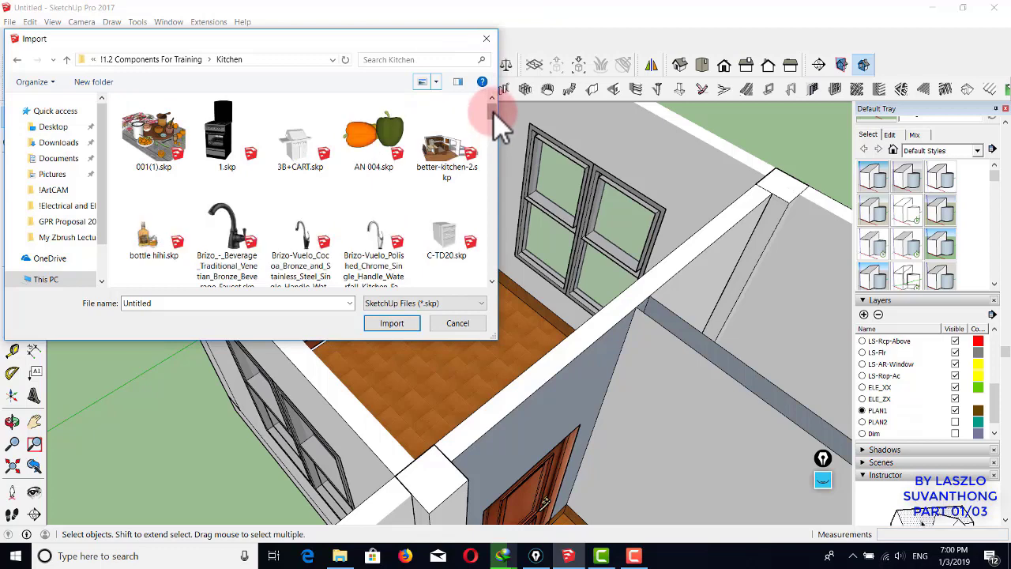
- Import the black FF_Model_ID7755 range cooker and place it on the wooden floor of the empty room
{"action": "left_click_drag", "start_coordinate": [493, 112], "coordinate": [497, 133]}
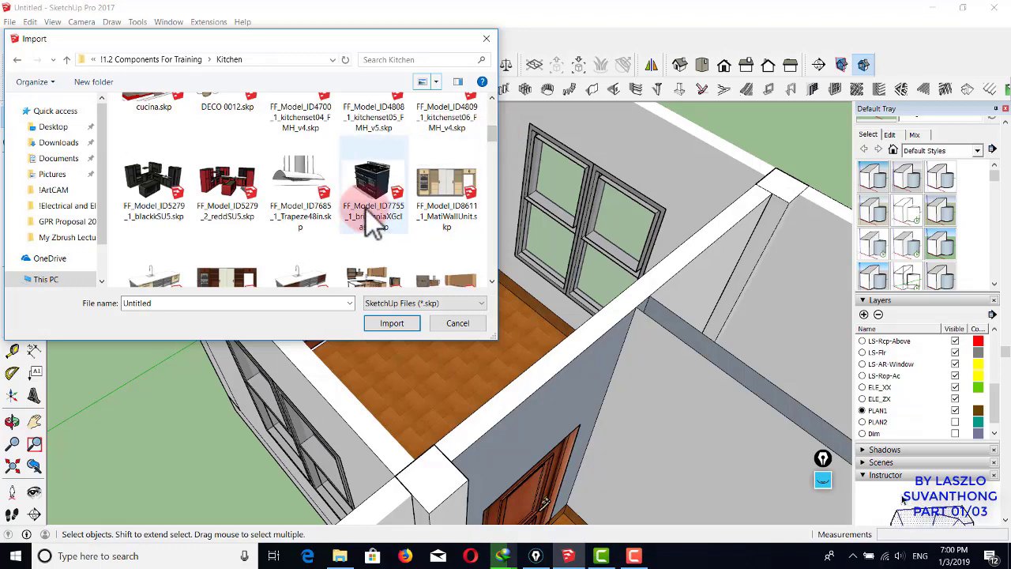
{"action": "scroll", "coordinate": [367, 207], "scroll_direction": "down", "scroll_amount": 1}
{"action": "left_click", "coordinate": [374, 245]}
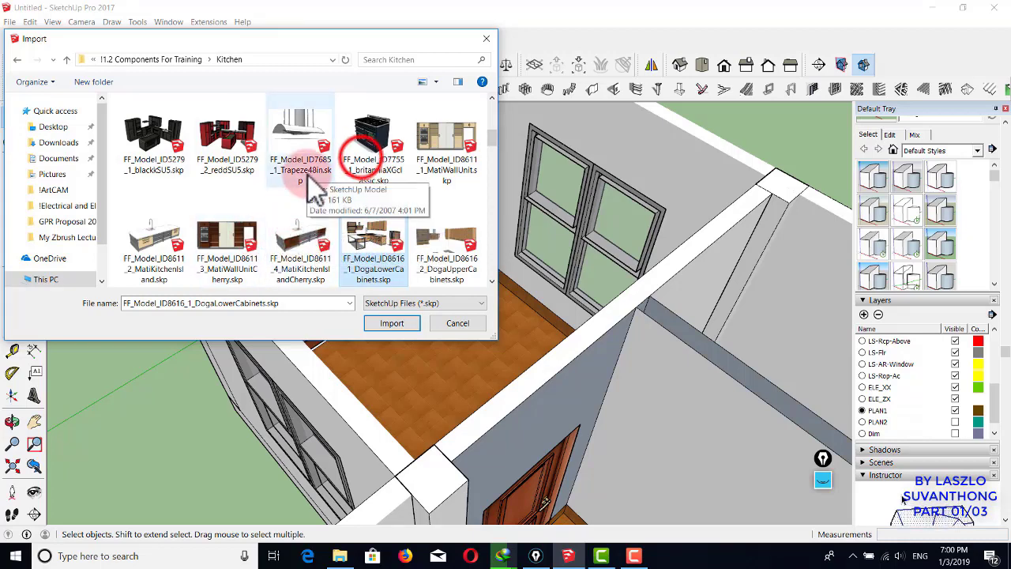
{"action": "left_click", "coordinate": [363, 162]}
{"action": "left_click", "coordinate": [391, 320]}
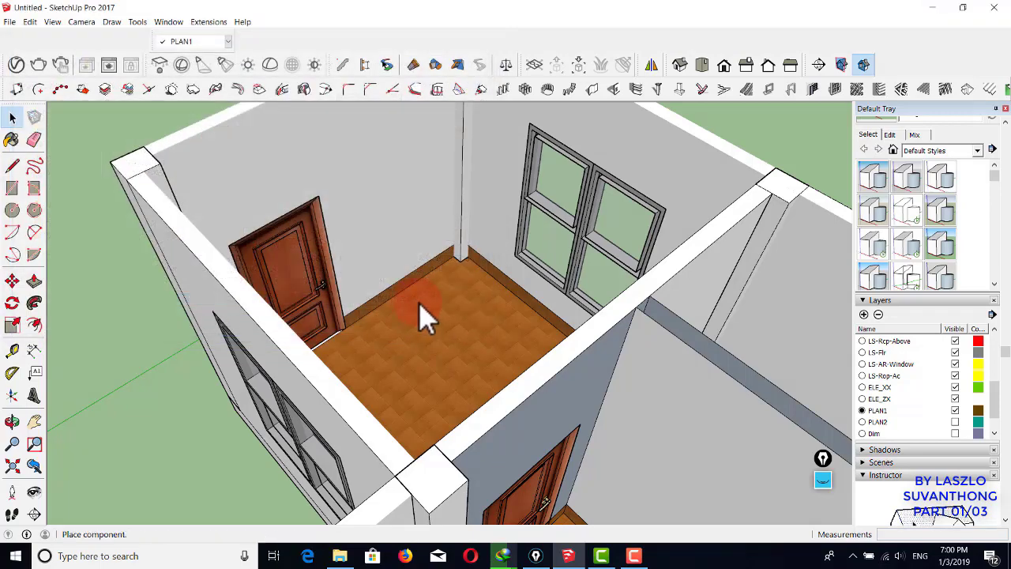
{"action": "left_click", "coordinate": [422, 331]}
- Rotate the range cooker 90 degrees on the floor
{"action": "scroll", "coordinate": [425, 373], "scroll_direction": "up", "scroll_amount": 2}
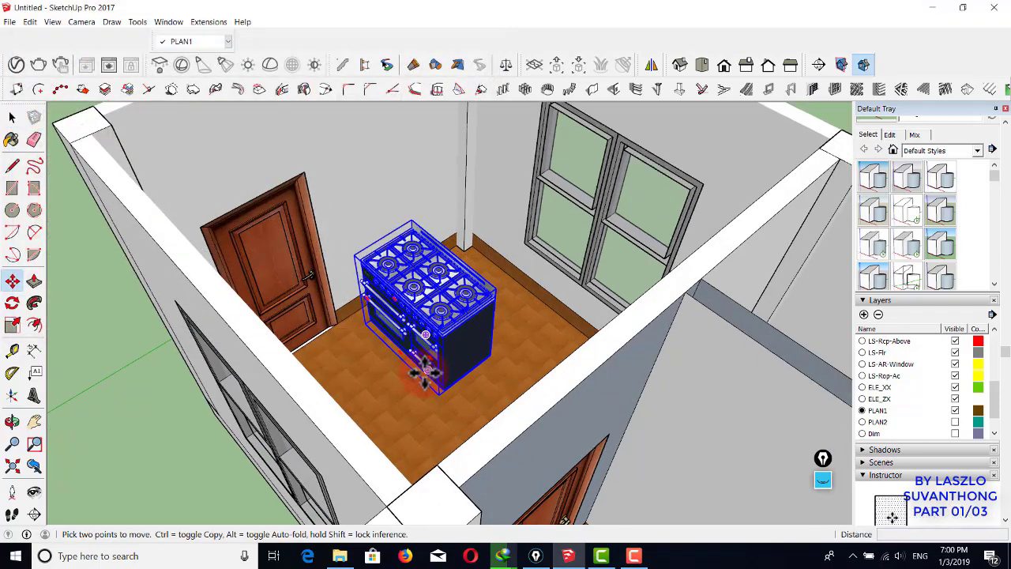
{"action": "scroll", "coordinate": [425, 373], "scroll_direction": "up", "scroll_amount": 2}
{"action": "key", "text": "q"}
{"action": "left_click", "coordinate": [536, 384]}
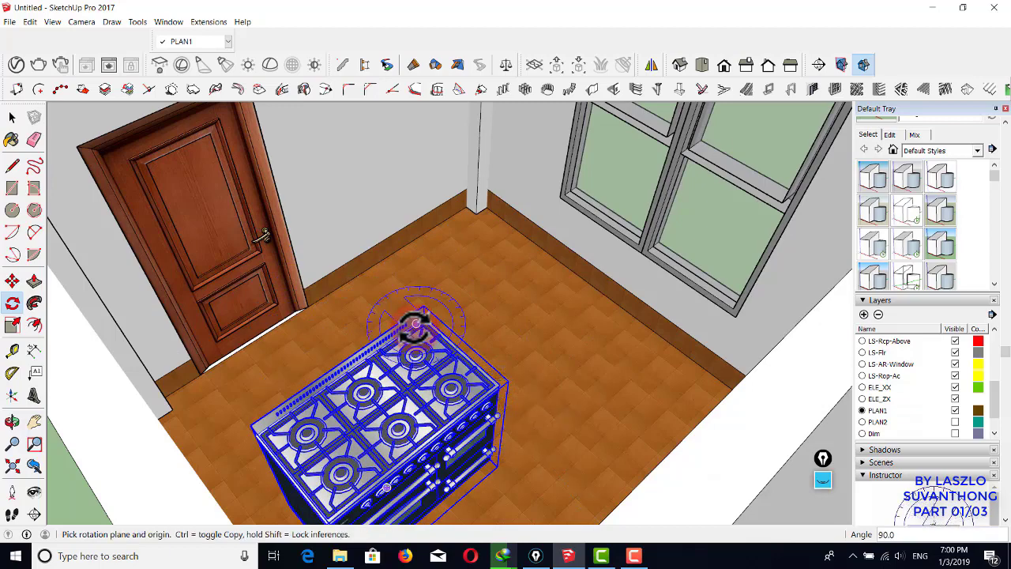
{"action": "scroll", "coordinate": [416, 324], "scroll_direction": "down", "scroll_amount": 3}
{"action": "key", "text": "space"}
- Move the range cooker about 1.53 m so it stands against the wall beside the door
{"action": "scroll", "coordinate": [385, 317], "scroll_direction": "up", "scroll_amount": 2}
{"action": "middle_click_drag", "start_coordinate": [386, 318], "coordinate": [369, 357]}
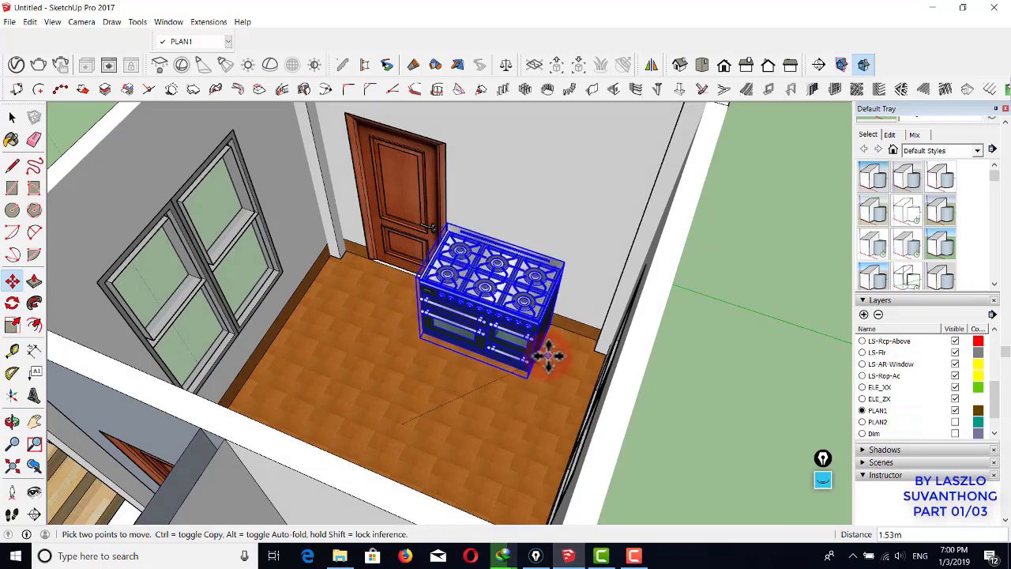
{"action": "left_click", "coordinate": [549, 356]}
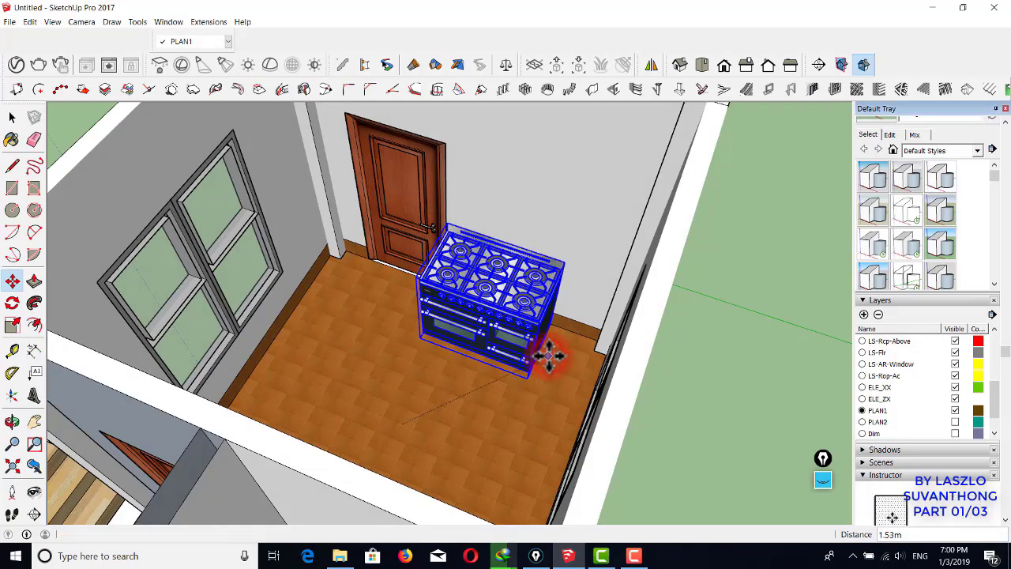
{"action": "key", "text": "space"}
- Browse the Kitchen folder again and import the corner cabinet set Kichen+Cabinet.skp
{"action": "middle_click_drag", "start_coordinate": [548, 372], "coordinate": [671, 334]}
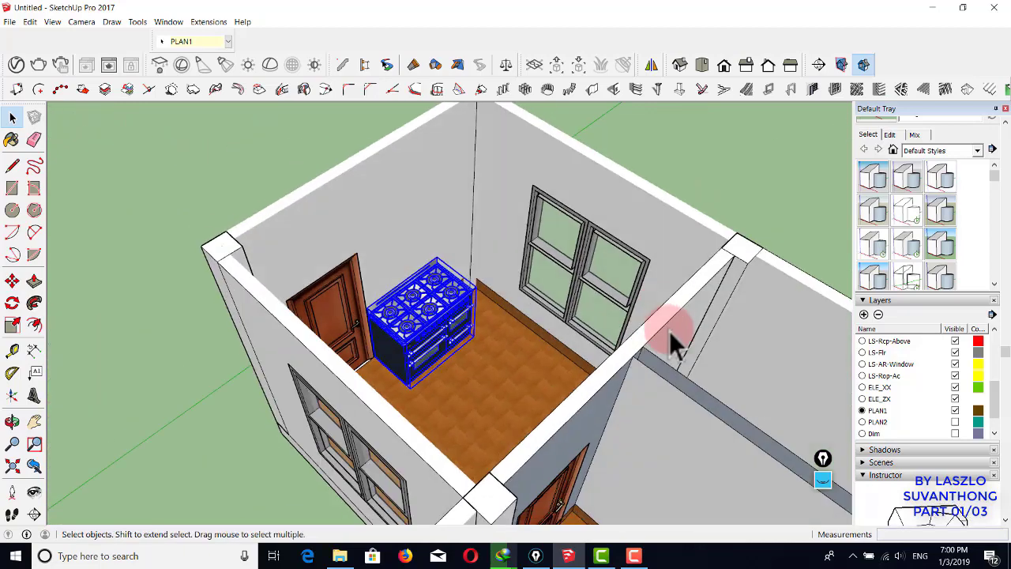
{"action": "scroll", "coordinate": [485, 345], "scroll_direction": "up", "scroll_amount": 3}
{"action": "left_click", "coordinate": [11, 22]}
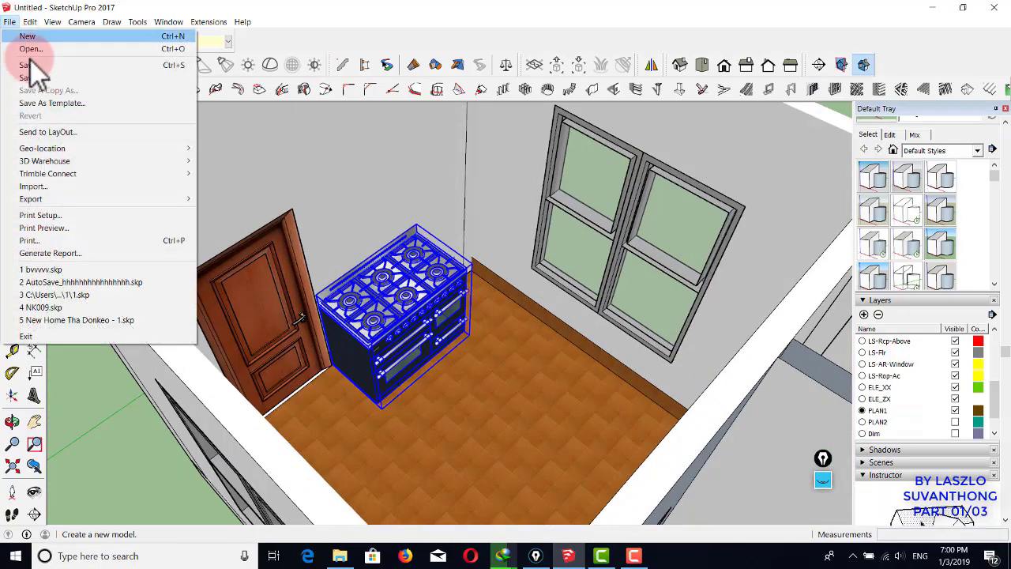
{"action": "left_click", "coordinate": [63, 187]}
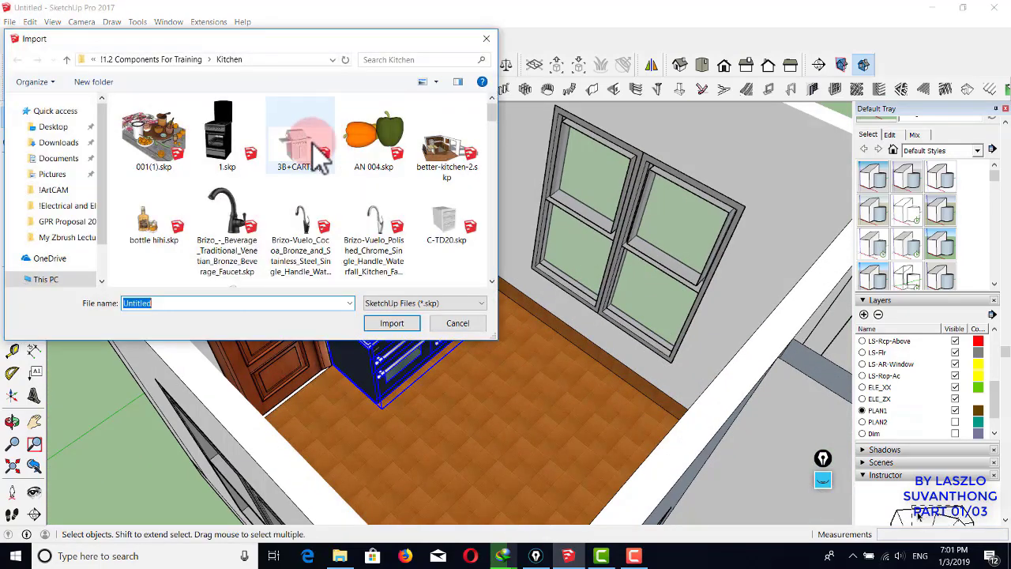
{"action": "left_click_drag", "start_coordinate": [488, 124], "coordinate": [490, 159]}
{"action": "left_click_drag", "start_coordinate": [489, 158], "coordinate": [490, 187]}
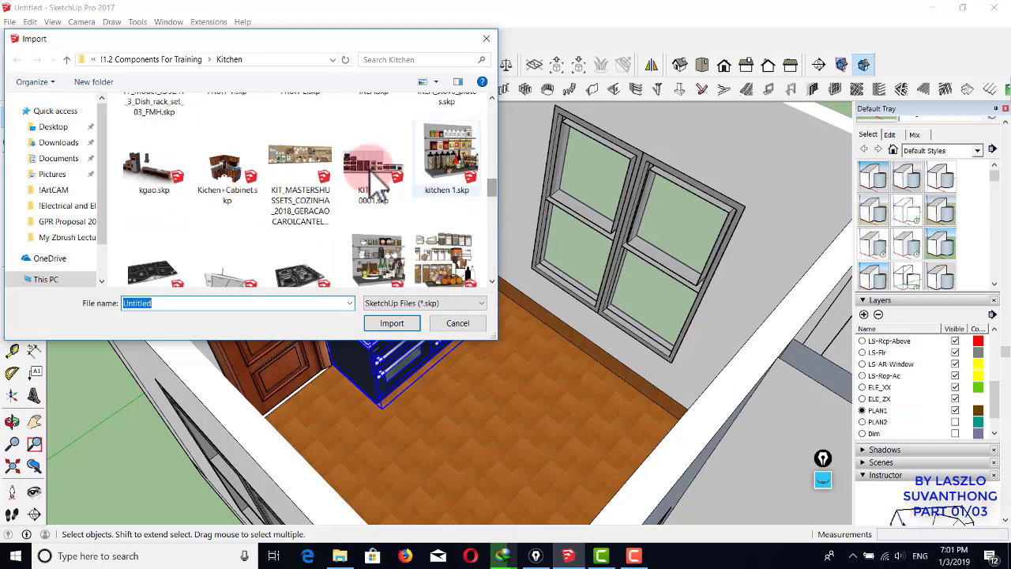
{"action": "left_click", "coordinate": [241, 154]}
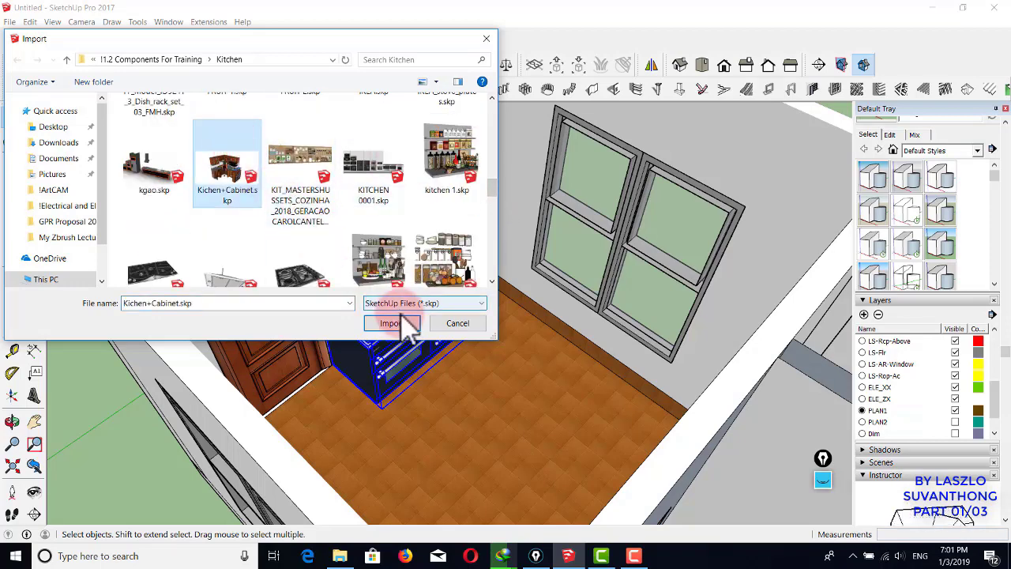
{"action": "left_click", "coordinate": [392, 324]}
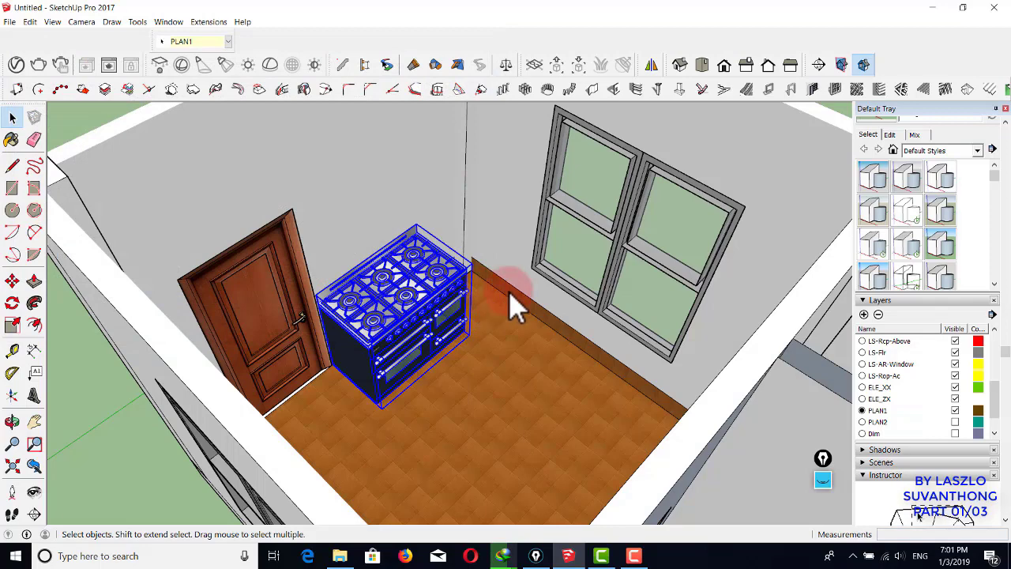
- Place the kitchen cabinet set on the open ground outside the house, near the kitchen
{"action": "scroll", "coordinate": [556, 289], "scroll_direction": "down", "scroll_amount": 3}
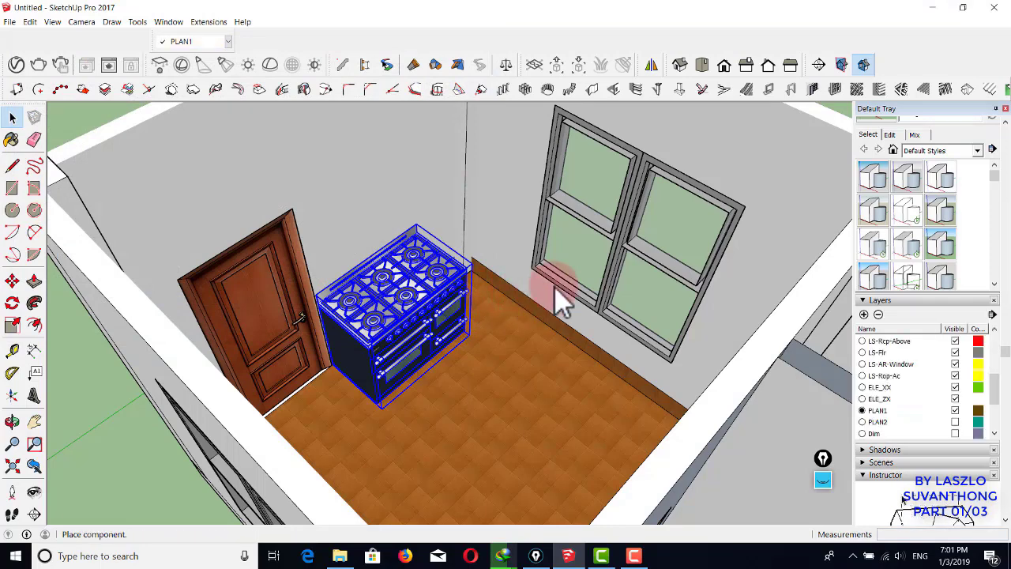
{"action": "middle_click_drag", "start_coordinate": [548, 287], "coordinate": [388, 228]}
{"action": "left_click", "coordinate": [220, 211]}
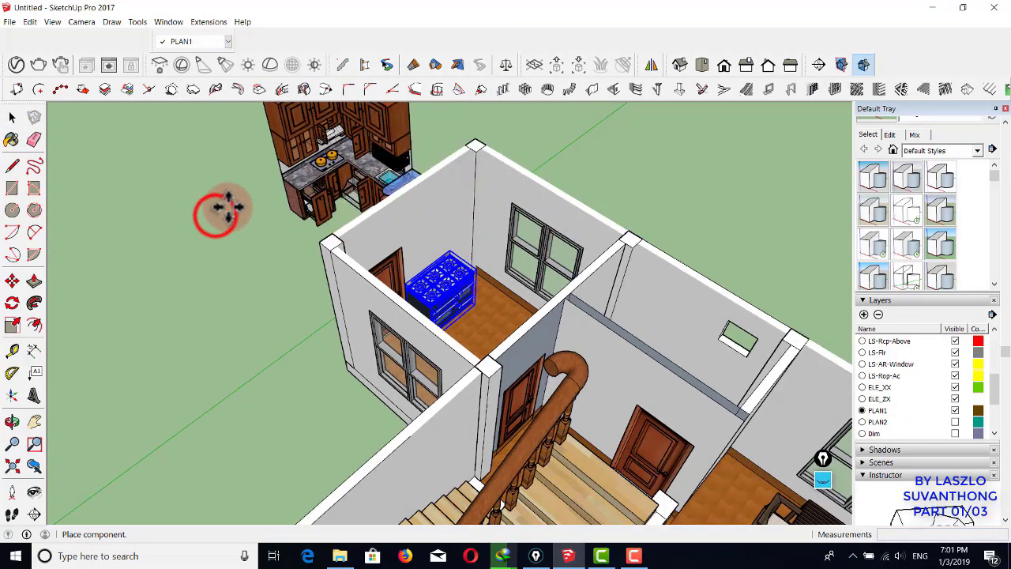
{"action": "middle_click_drag", "start_coordinate": [244, 228], "coordinate": [551, 263]}
{"action": "scroll", "coordinate": [346, 245], "scroll_direction": "up", "scroll_amount": 3}
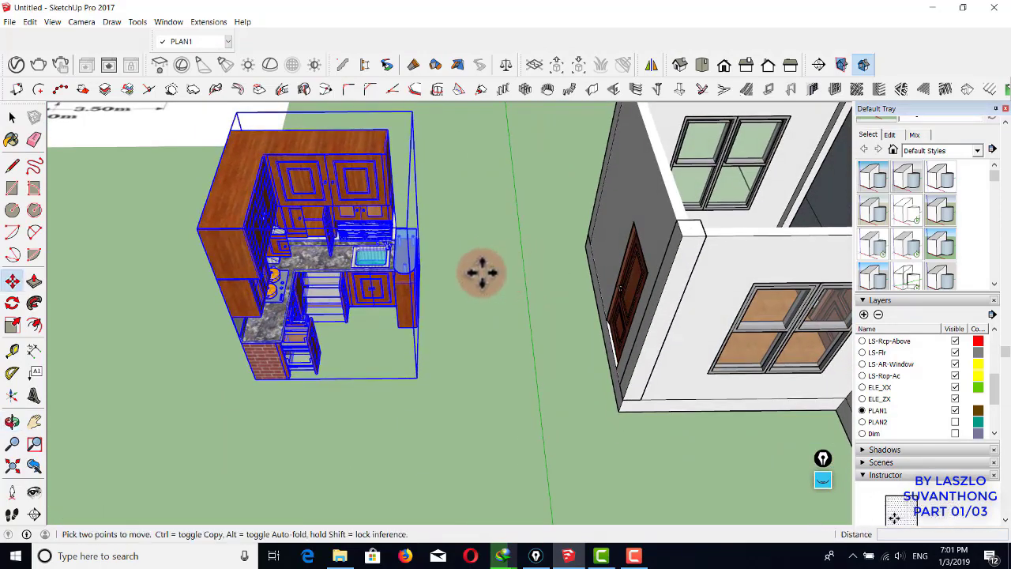
- Rotate the kitchen cabinet set 90 degrees on the ground plane
{"action": "key", "text": "q"}
{"action": "left_click", "coordinate": [449, 325]}
{"action": "left_click", "coordinate": [447, 339]}
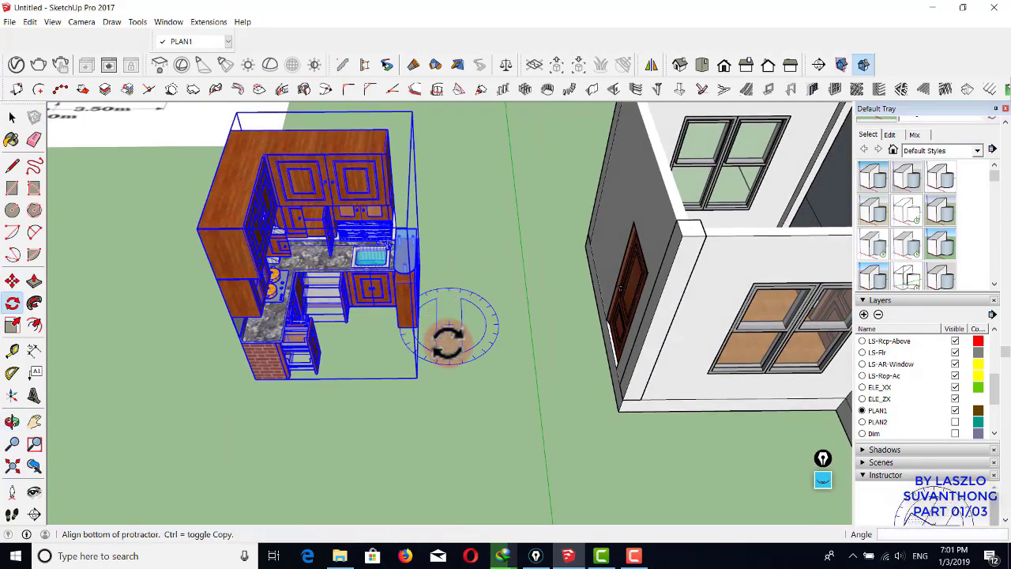
{"action": "middle_click_drag", "start_coordinate": [393, 330], "coordinate": [413, 339]}
{"action": "key", "text": "Escape"}
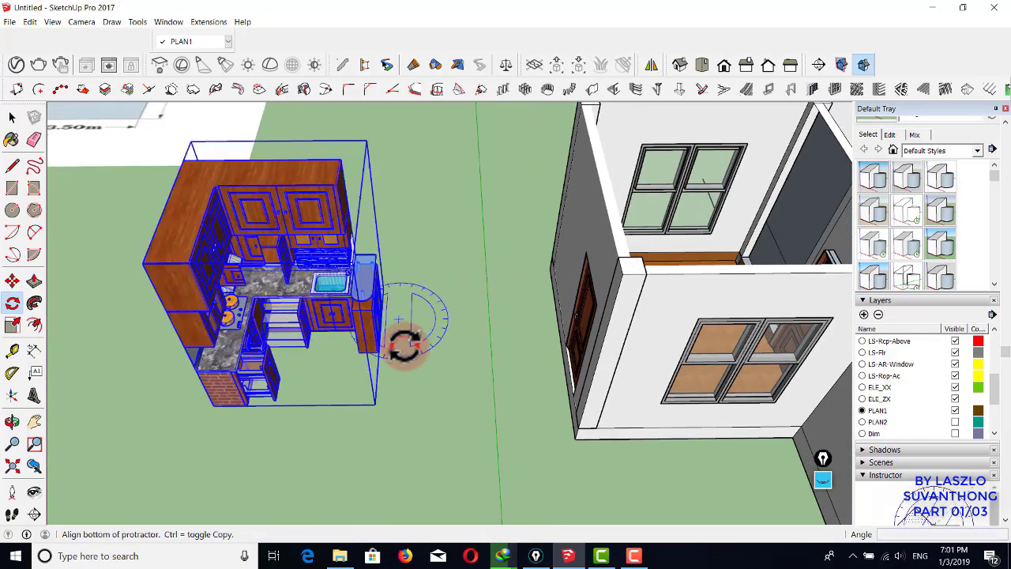
{"action": "left_click", "coordinate": [398, 344]}
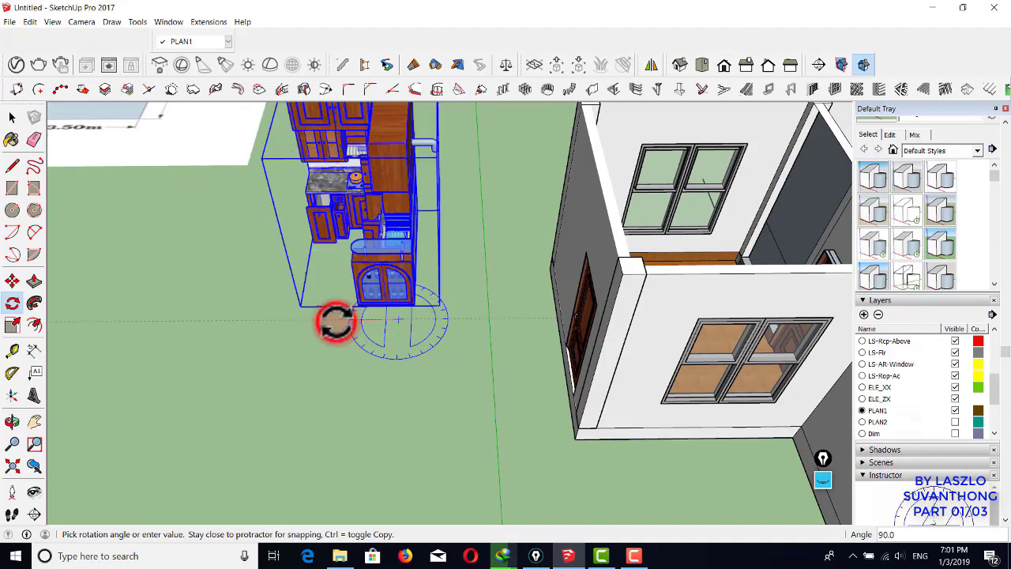
{"action": "middle_click_drag", "start_coordinate": [340, 320], "coordinate": [397, 361]}
- Move the kitchen cabinet set about 5.62 m into the kitchen, into the corner between the window wall and the inner wall
{"action": "key", "text": "m"}
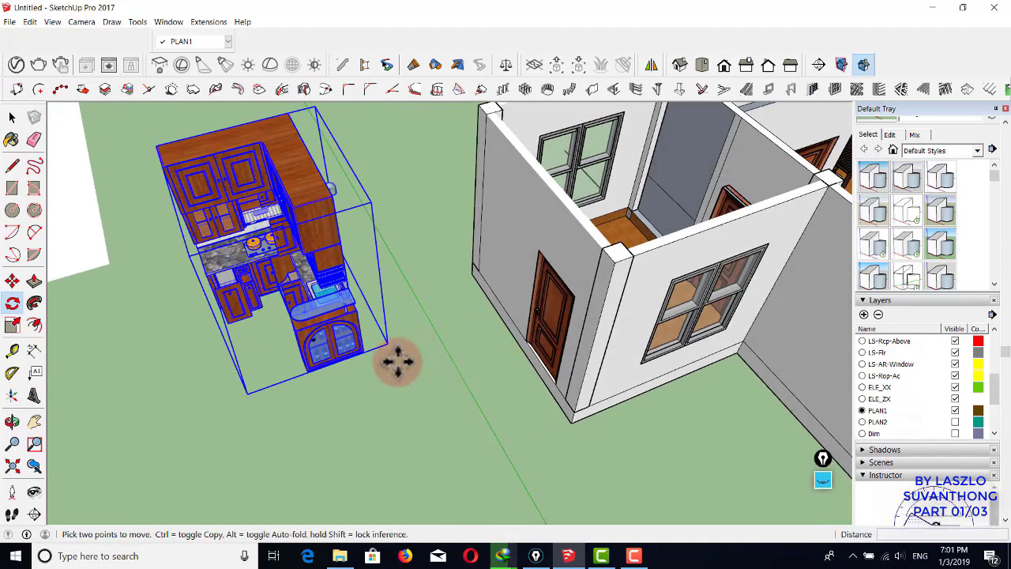
{"action": "left_click", "coordinate": [369, 353]}
{"action": "middle_click_drag", "start_coordinate": [592, 241], "coordinate": [394, 367], "text": "shift"}
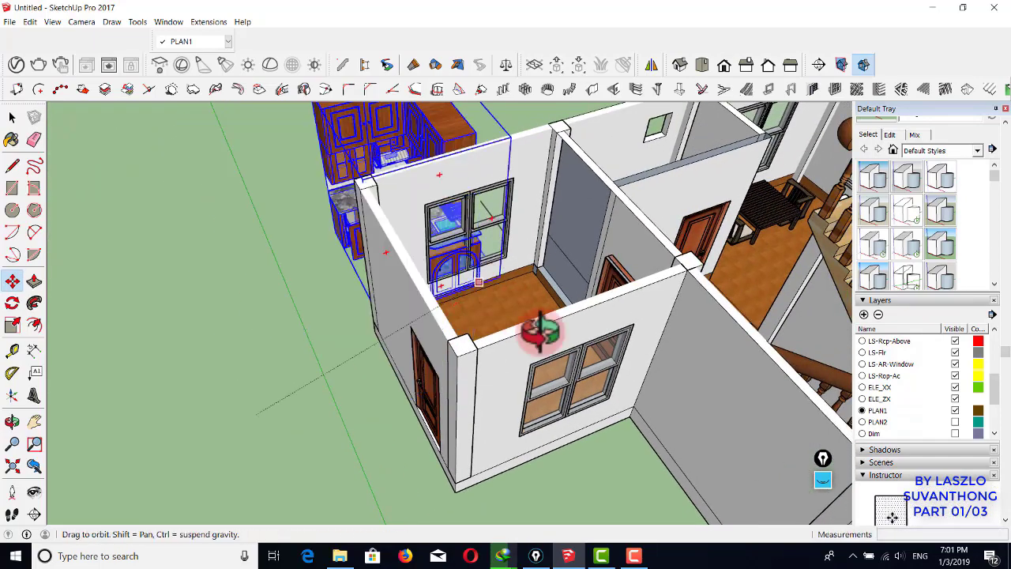
{"action": "middle_click_drag", "start_coordinate": [537, 332], "coordinate": [577, 304]}
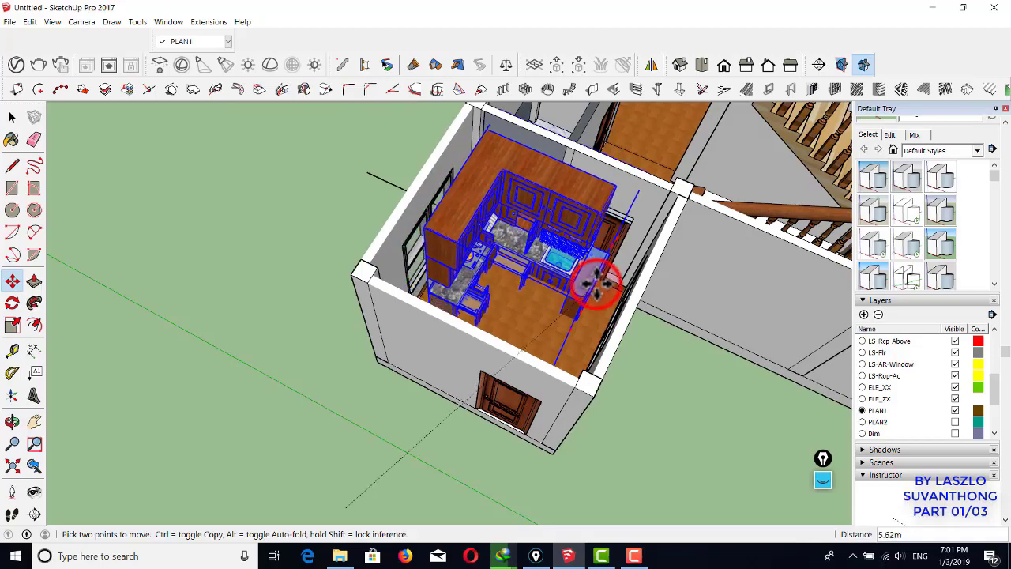
{"action": "middle_click_drag", "start_coordinate": [562, 308], "coordinate": [514, 289]}
- Examine how the kitchen cabinet set sits against the surrounding walls, window and inner door
{"action": "scroll", "coordinate": [514, 320], "scroll_direction": "up", "scroll_amount": 6}
{"action": "scroll", "coordinate": [514, 239], "scroll_direction": "up", "scroll_amount": 5}
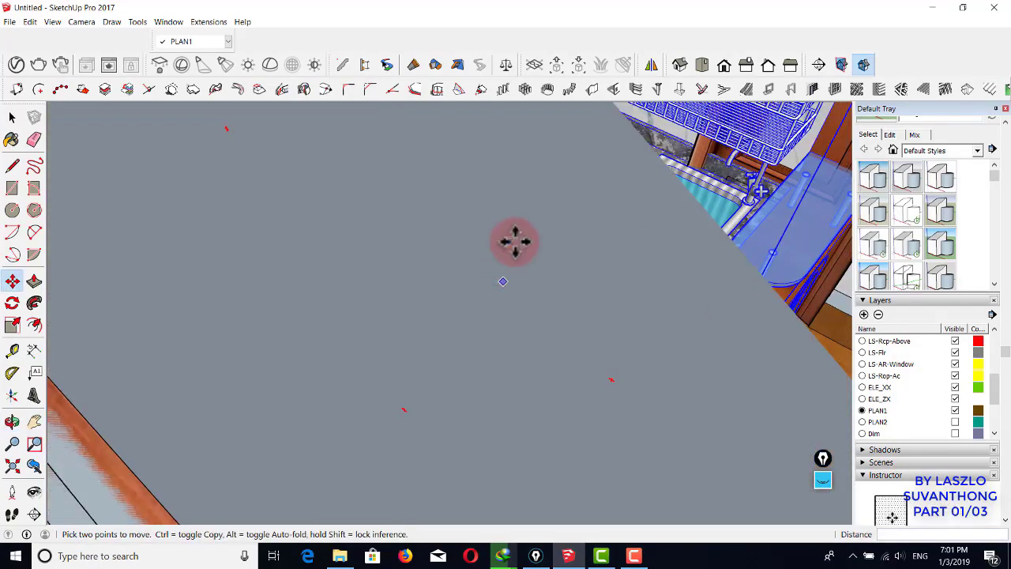
{"action": "middle_click_drag", "start_coordinate": [514, 240], "coordinate": [433, 330]}
{"action": "scroll", "coordinate": [434, 327], "scroll_direction": "down", "scroll_amount": 2}
{"action": "middle_click_drag", "start_coordinate": [537, 259], "coordinate": [272, 448], "text": "shift"}
{"action": "scroll", "coordinate": [439, 328], "scroll_direction": "down", "scroll_amount": 2}
{"action": "key", "text": "space"}
{"action": "scroll", "coordinate": [446, 317], "scroll_direction": "down", "scroll_amount": 5}
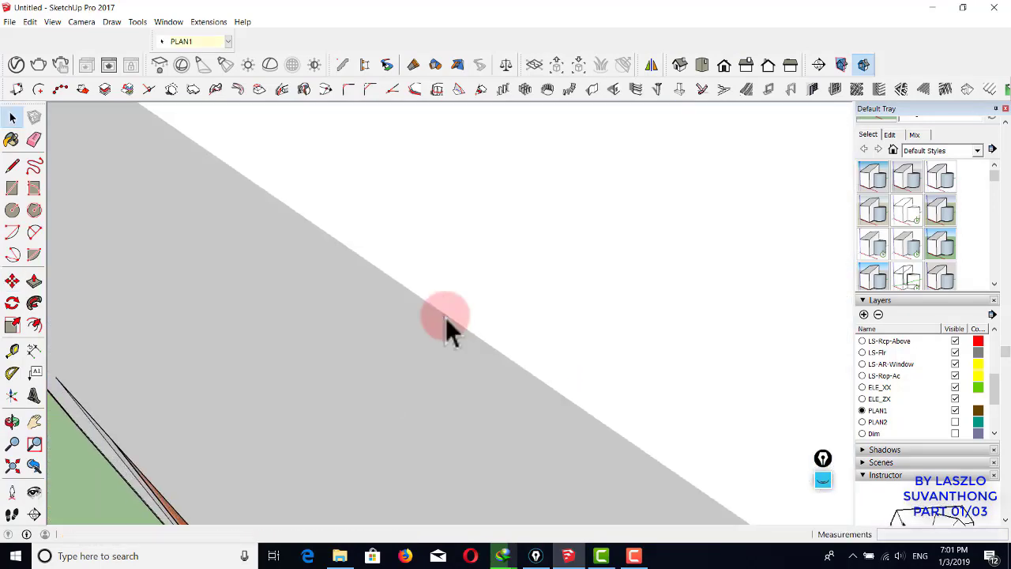
{"action": "middle_click_drag", "start_coordinate": [445, 315], "coordinate": [474, 282], "text": "shift"}
{"action": "scroll", "coordinate": [421, 363], "scroll_direction": "down", "scroll_amount": 3}
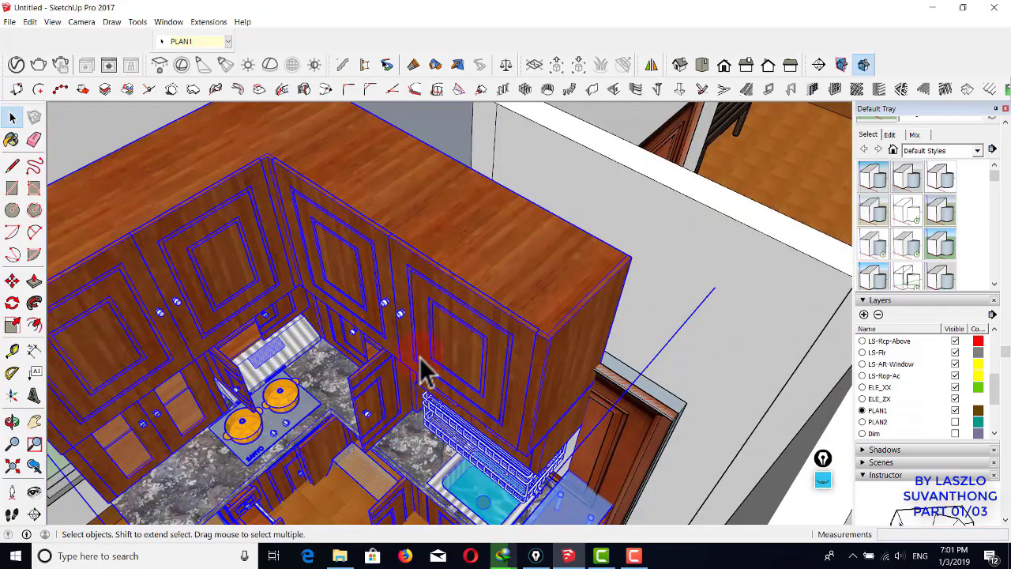
{"action": "middle_click_drag", "start_coordinate": [421, 363], "coordinate": [507, 305], "text": "shift"}
{"action": "scroll", "coordinate": [510, 328], "scroll_direction": "down", "scroll_amount": 2}
{"action": "scroll", "coordinate": [494, 331], "scroll_direction": "down", "scroll_amount": 2}
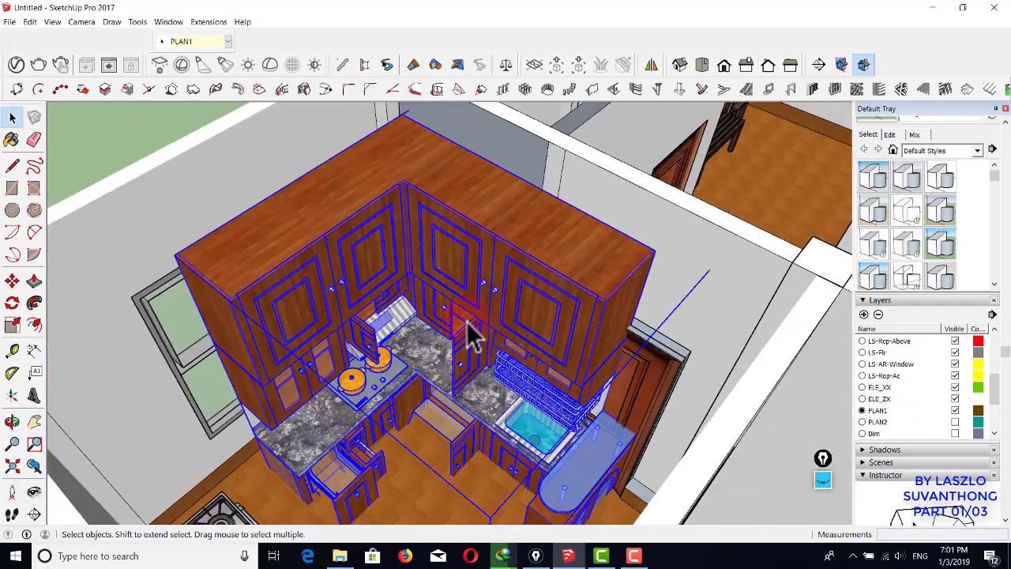
- Scale the kitchen cabinet set's height down to a factor of 0.91
{"action": "key", "text": "s"}
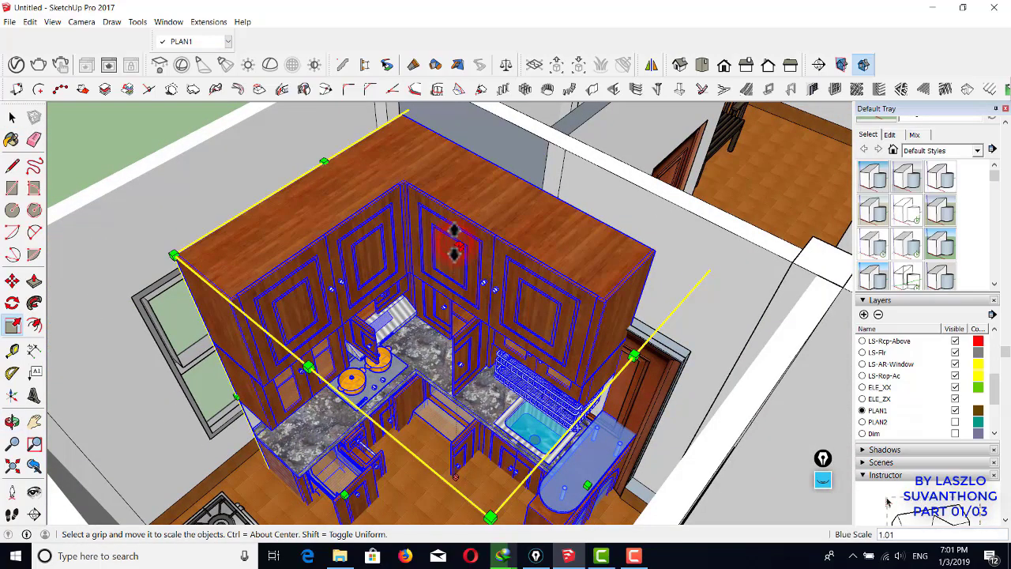
{"action": "left_click_drag", "start_coordinate": [454, 241], "coordinate": [458, 276]}
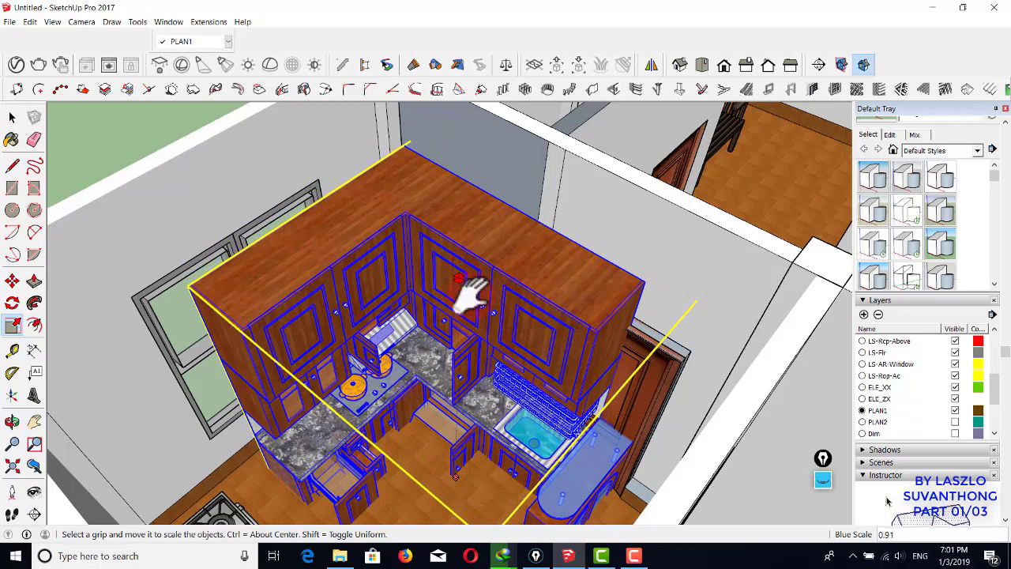
- Move the kitchen cabinet set about 0.22 m horizontally toward the window wall, away from the inner door
{"action": "middle_click_drag", "start_coordinate": [474, 293], "coordinate": [557, 403]}
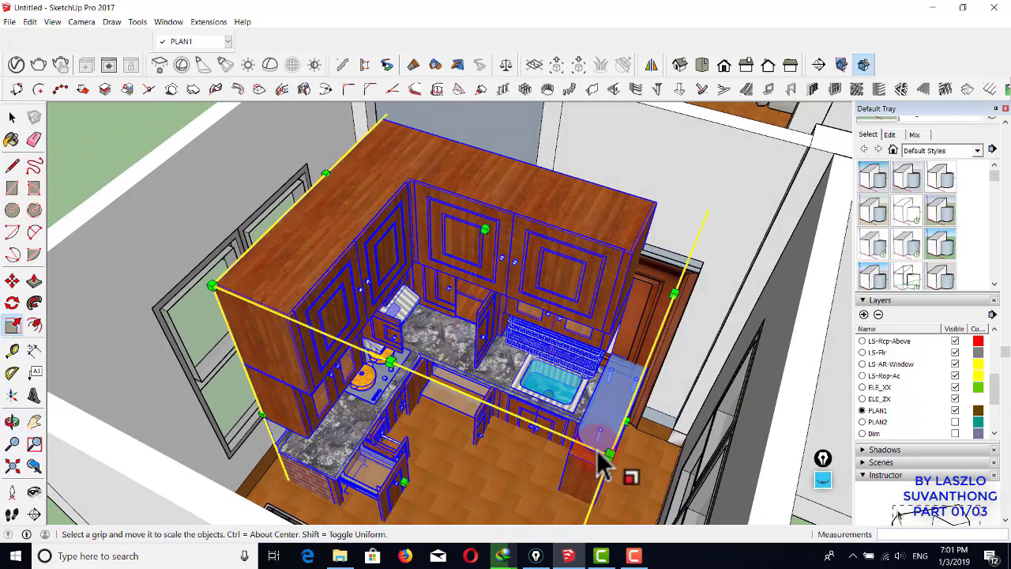
{"action": "key", "text": "m"}
{"action": "left_click", "coordinate": [618, 497]}
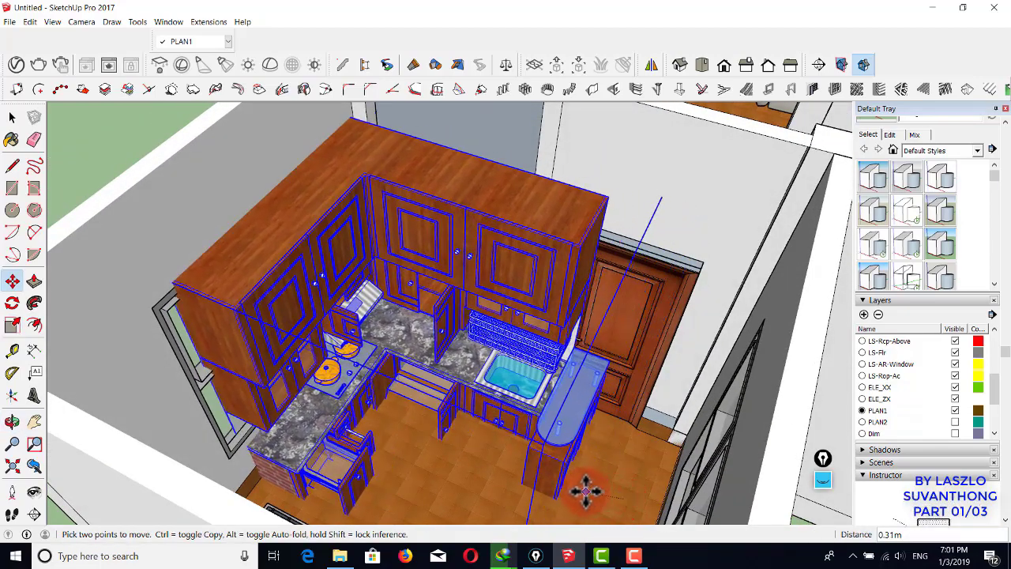
{"action": "left_click", "coordinate": [597, 489]}
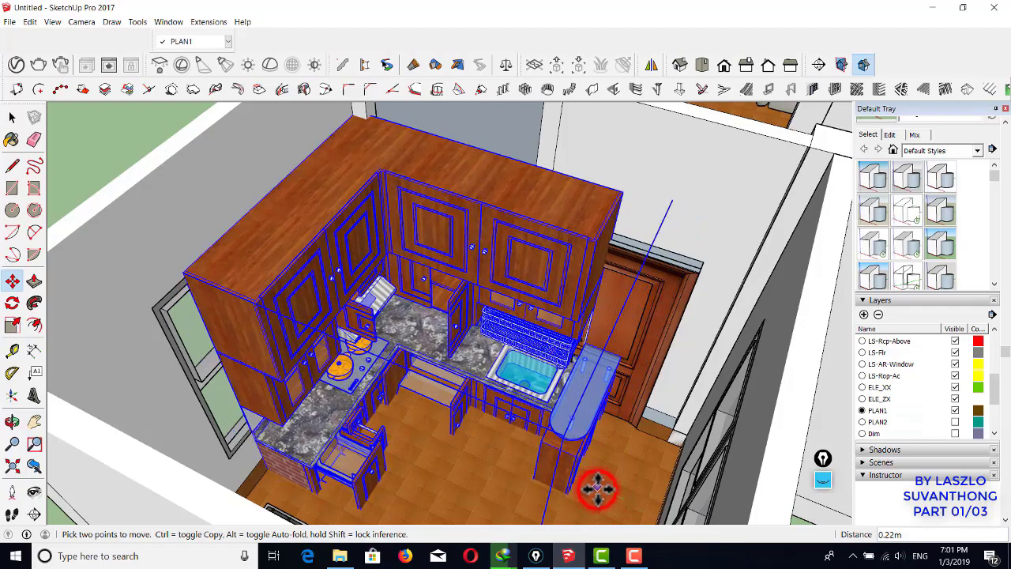
- Explode the kitchen cabinet set into its separate parts
{"action": "middle_click_drag", "start_coordinate": [598, 489], "coordinate": [427, 407]}
{"action": "key", "text": "space"}
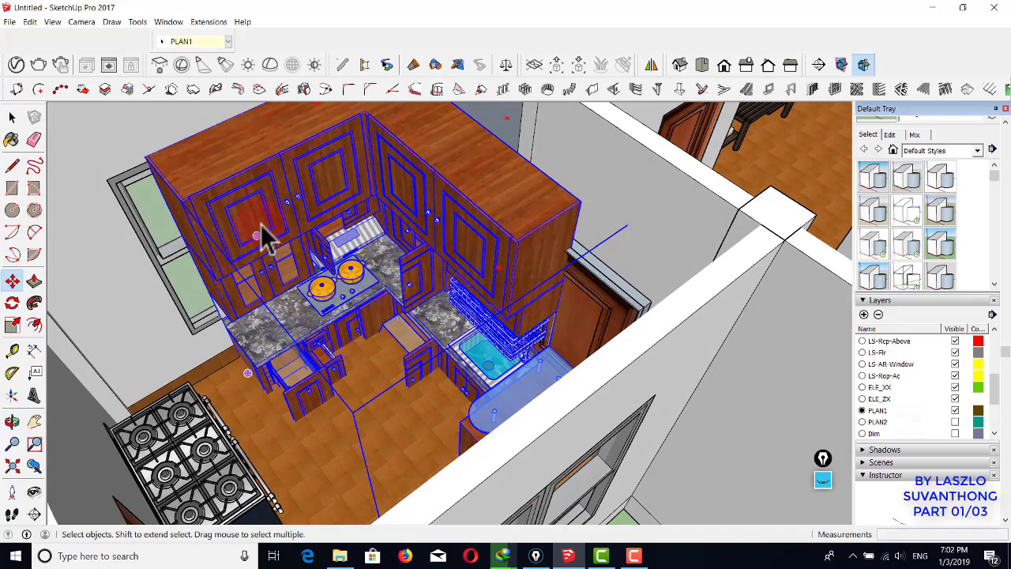
{"action": "right_click", "coordinate": [260, 226]}
{"action": "left_click", "coordinate": [320, 309]}
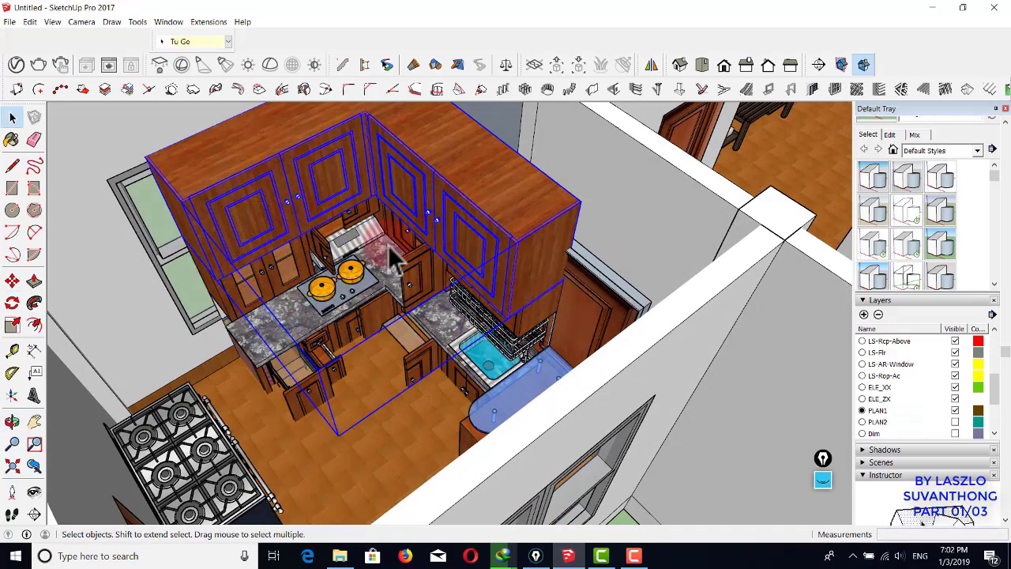
{"action": "middle_click_drag", "start_coordinate": [395, 260], "coordinate": [585, 237]}
{"action": "key", "text": "Delete"}
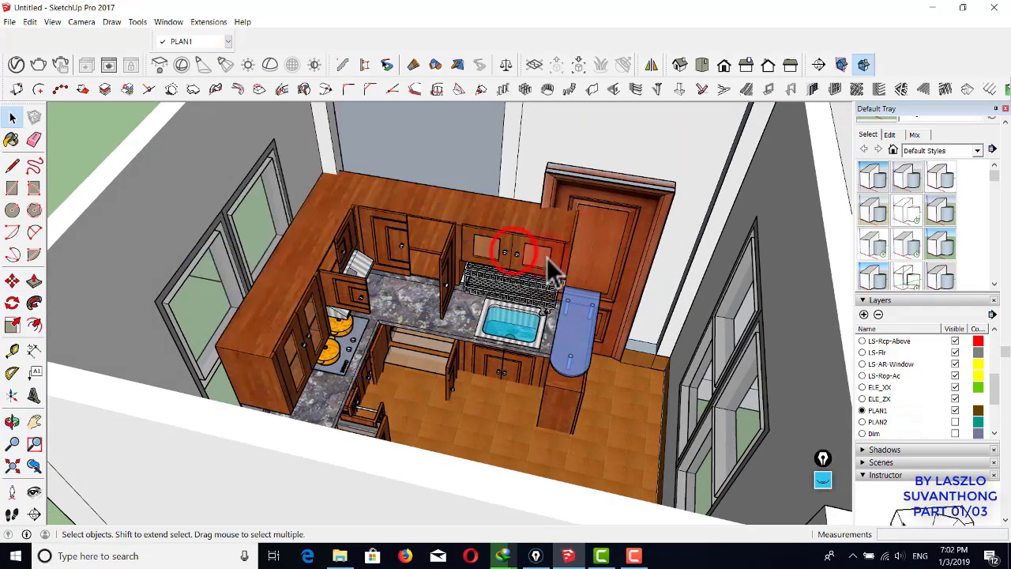
{"action": "left_click", "coordinate": [514, 252]}
{"action": "middle_click_drag", "start_coordinate": [514, 252], "coordinate": [472, 310]}
{"action": "key", "text": "s"}
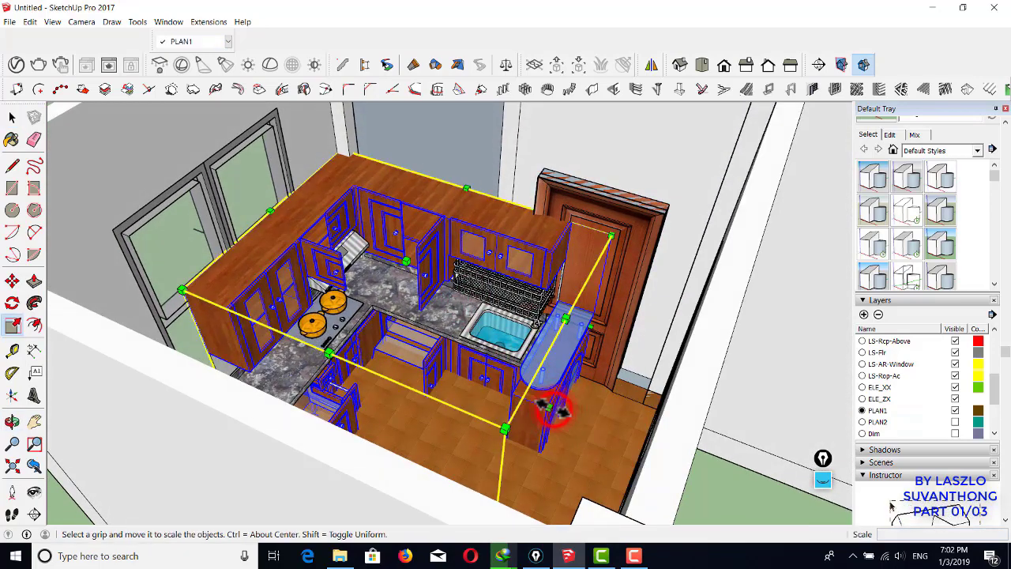
{"action": "left_click_drag", "start_coordinate": [551, 409], "coordinate": [513, 394]}
{"action": "key", "text": "ctrl+z"}
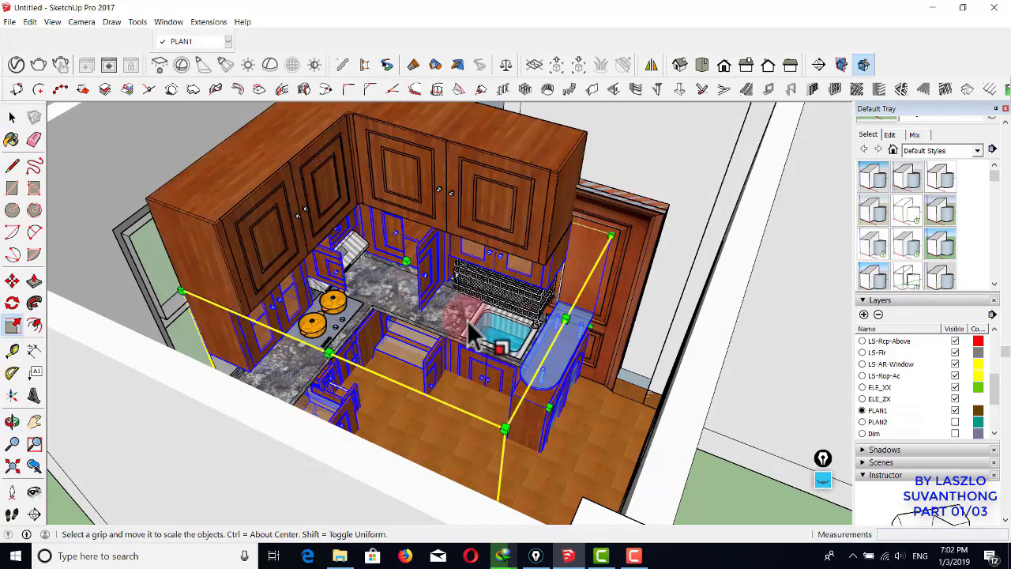
- Delete the tall top row of wall cabinets
{"action": "left_click", "coordinate": [490, 229]}
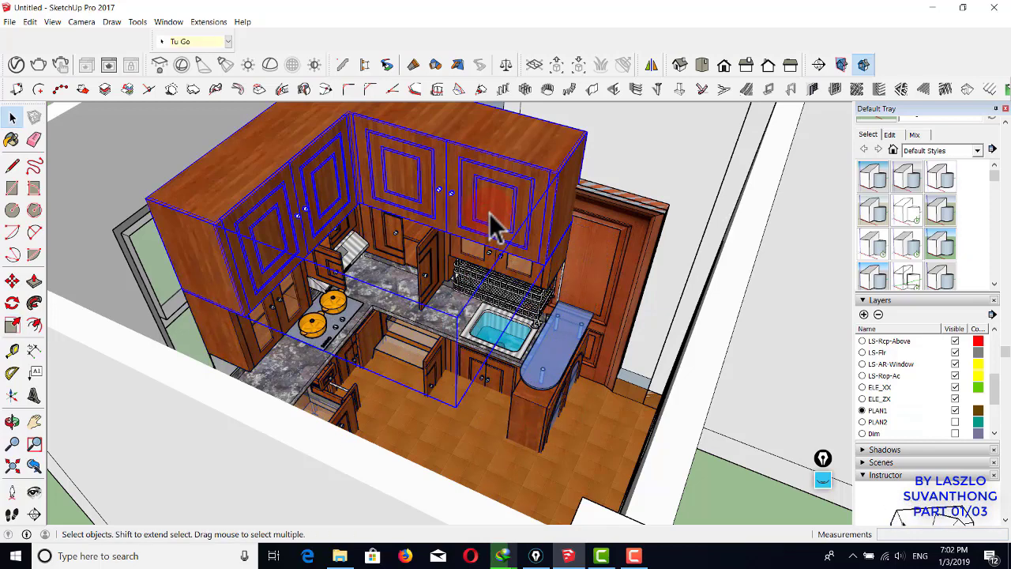
{"action": "key", "text": "Delete"}
- Group the remaining cabinets with the dish rack and sink parts, and scale the group narrower along the inner wall to clear the door
{"action": "left_click", "coordinate": [498, 310]}
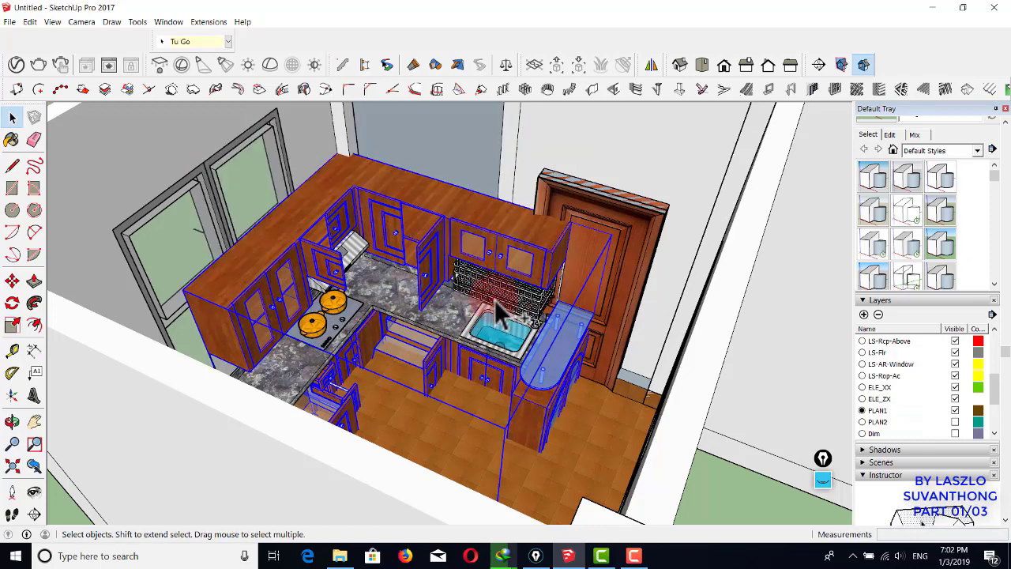
{"action": "left_click", "coordinate": [500, 346], "text": "ctrl"}
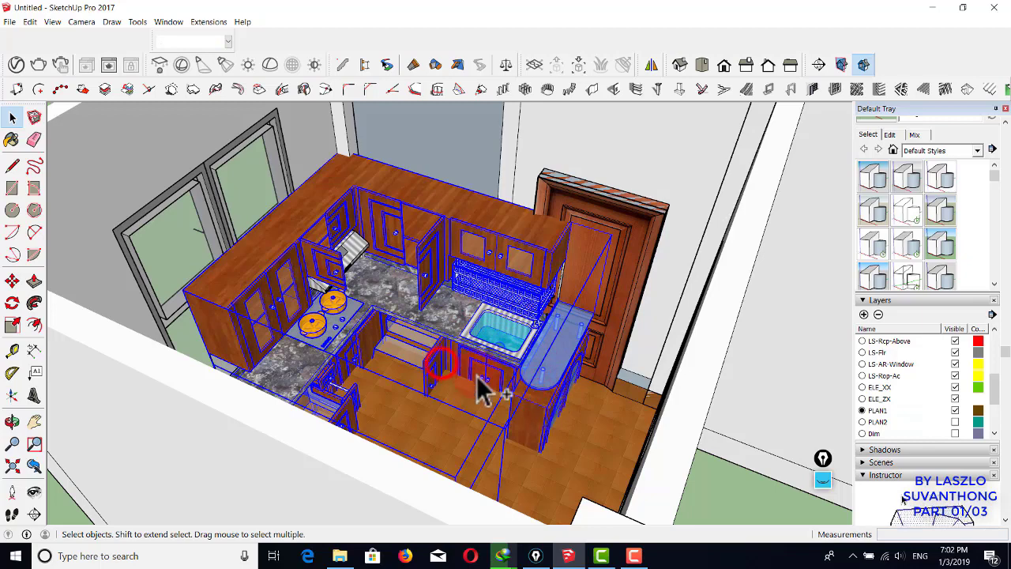
{"action": "right_click", "coordinate": [475, 349]}
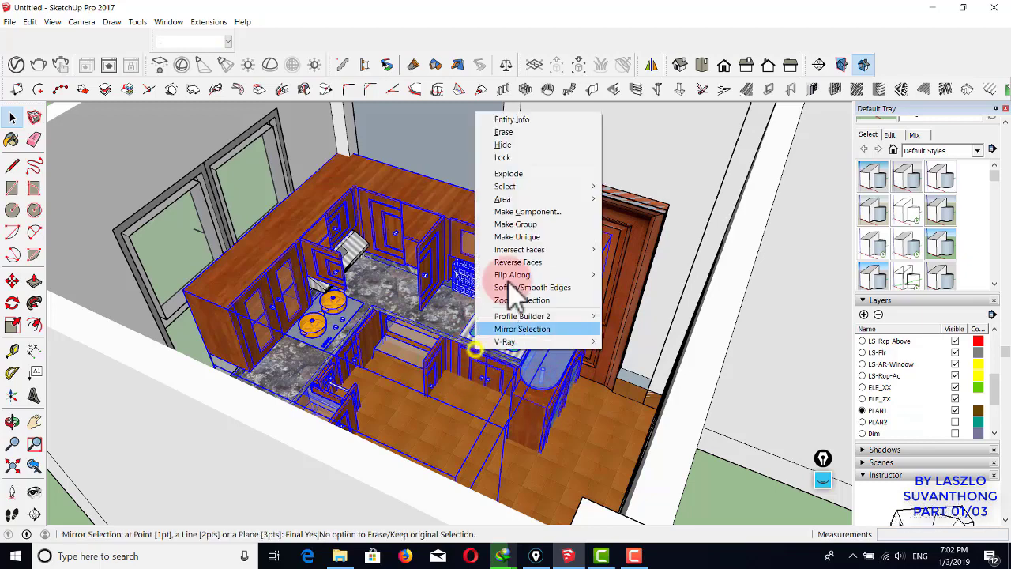
{"action": "left_click", "coordinate": [539, 224]}
{"action": "key", "text": "s"}
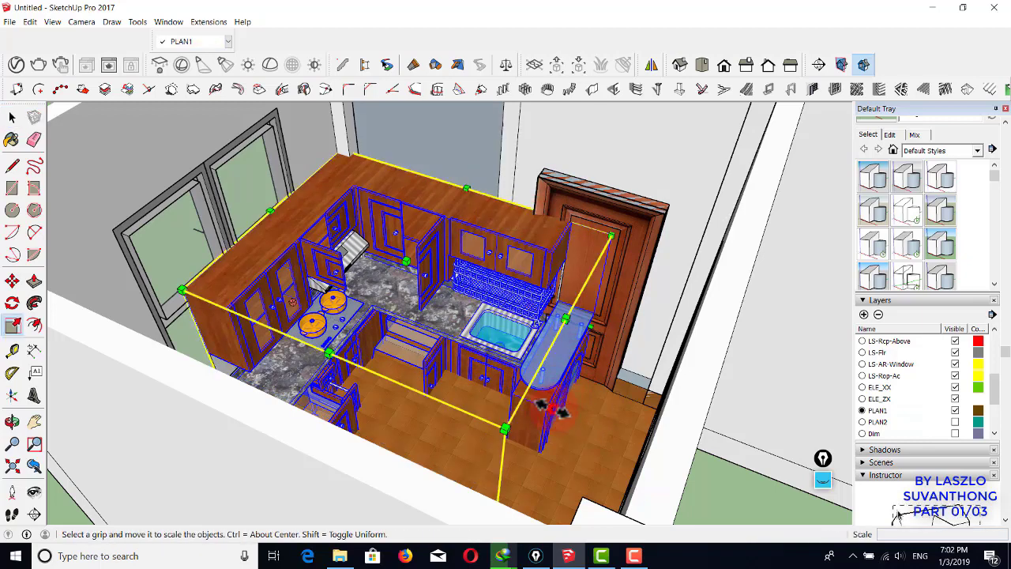
{"action": "left_click_drag", "start_coordinate": [552, 409], "coordinate": [480, 378]}
- Delete the leftover brick wall piece and its remnant between the bar counter and the inner door
{"action": "key", "text": "space"}
{"action": "left_click", "coordinate": [531, 366]}
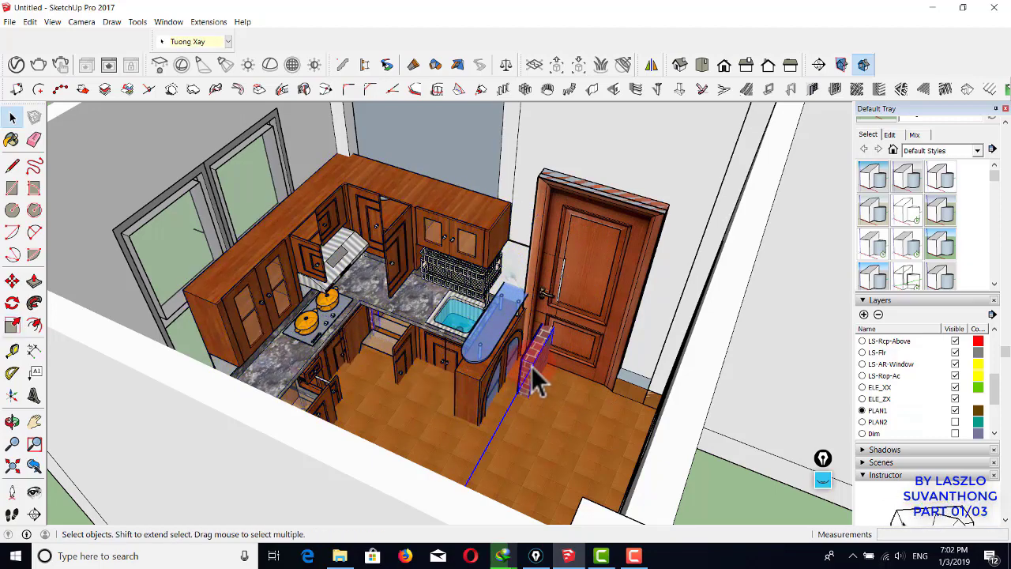
{"action": "key", "text": "Delete"}
{"action": "scroll", "coordinate": [537, 351], "scroll_direction": "down", "scroll_amount": 2}
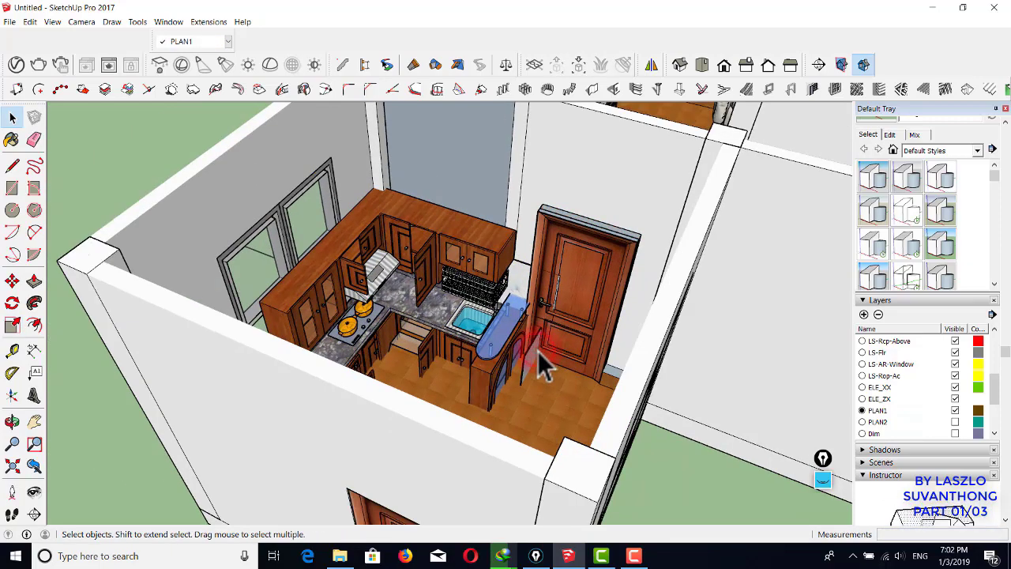
{"action": "left_click", "coordinate": [536, 350]}
{"action": "key", "text": "Escape"}
{"action": "scroll", "coordinate": [535, 350], "scroll_direction": "down", "scroll_amount": 2}
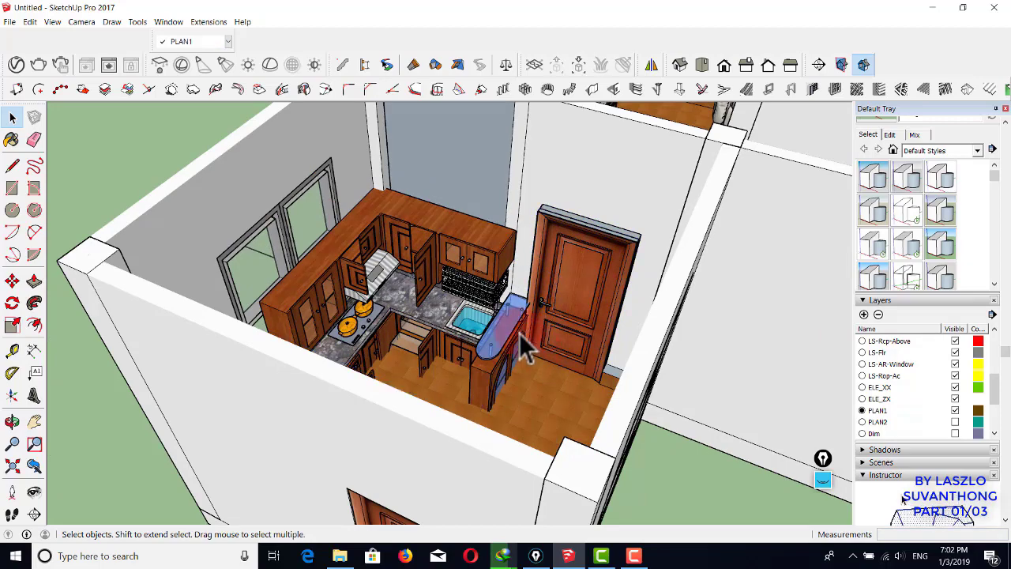
- Explode the scaled kitchen group again to separate its cabinet parts
{"action": "middle_click_drag", "start_coordinate": [519, 332], "coordinate": [375, 284]}
{"action": "scroll", "coordinate": [380, 276], "scroll_direction": "up", "scroll_amount": 3}
{"action": "scroll", "coordinate": [389, 272], "scroll_direction": "up", "scroll_amount": 3}
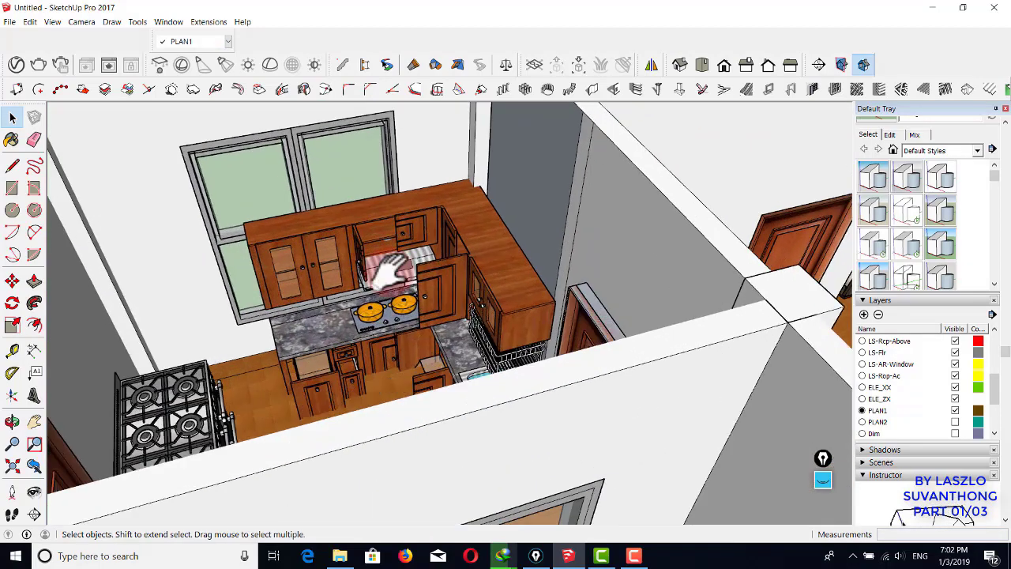
{"action": "left_click", "coordinate": [504, 277]}
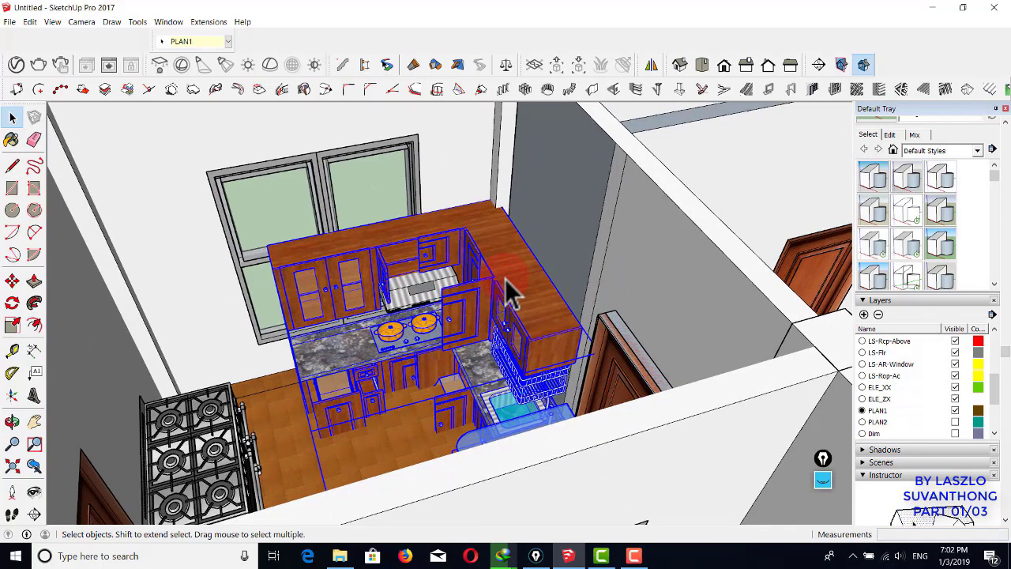
{"action": "right_click", "coordinate": [507, 294]}
{"action": "left_click", "coordinate": [555, 346]}
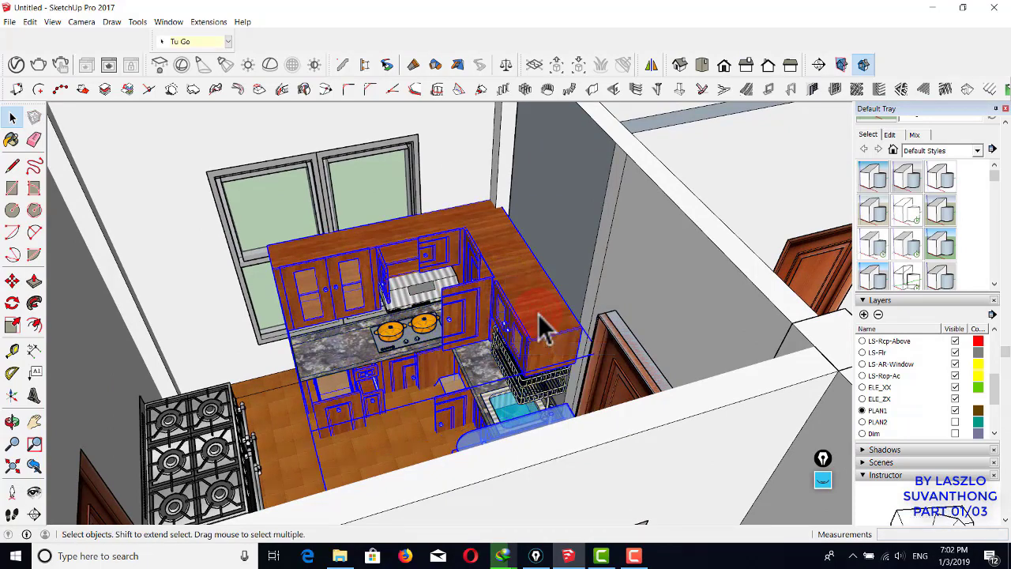
- Explode the nested cabinet groups and delete the upper wall cabinets around the range hood, keeping the base cabinets
{"action": "key", "text": "Delete"}
{"action": "key", "text": "ctrl+z"}
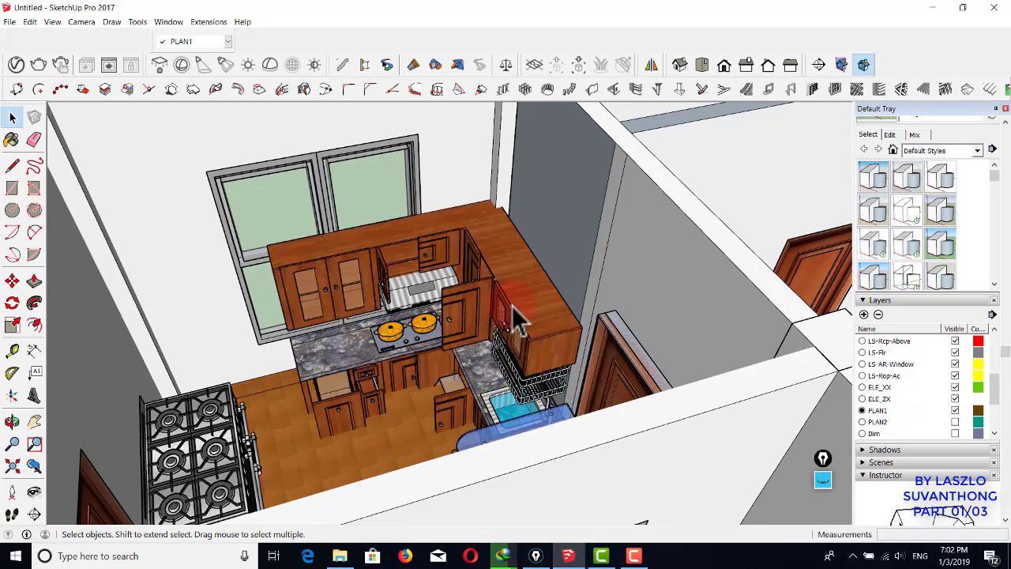
{"action": "right_click", "coordinate": [499, 303]}
{"action": "left_click", "coordinate": [545, 374]}
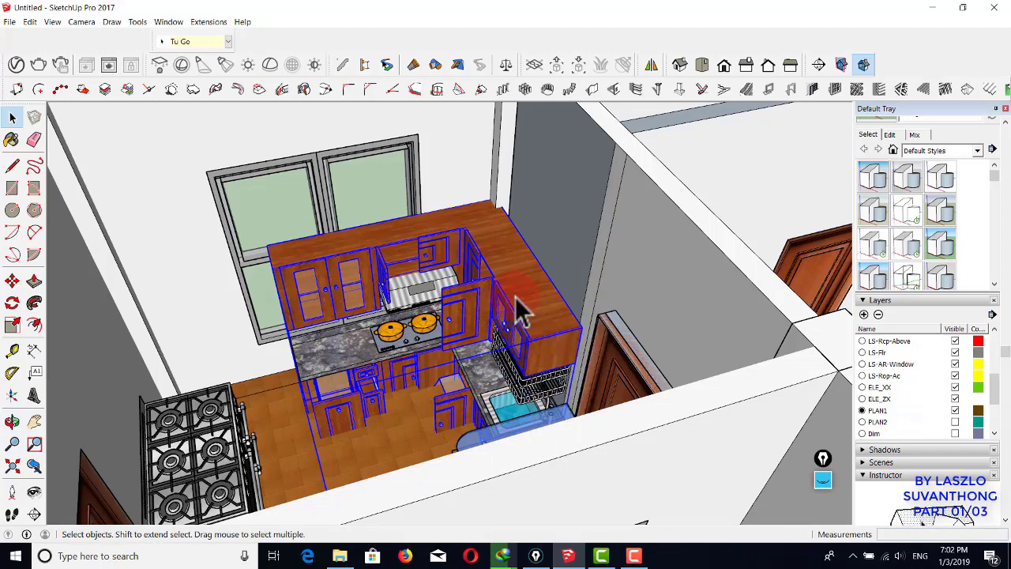
{"action": "right_click", "coordinate": [475, 257]}
{"action": "left_click", "coordinate": [544, 326]}
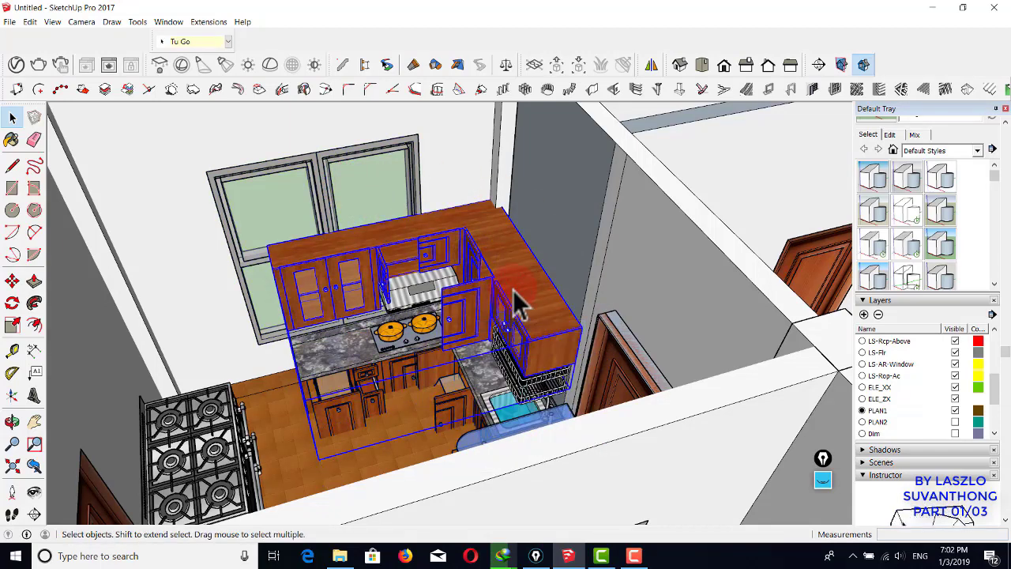
{"action": "key", "text": "Delete"}
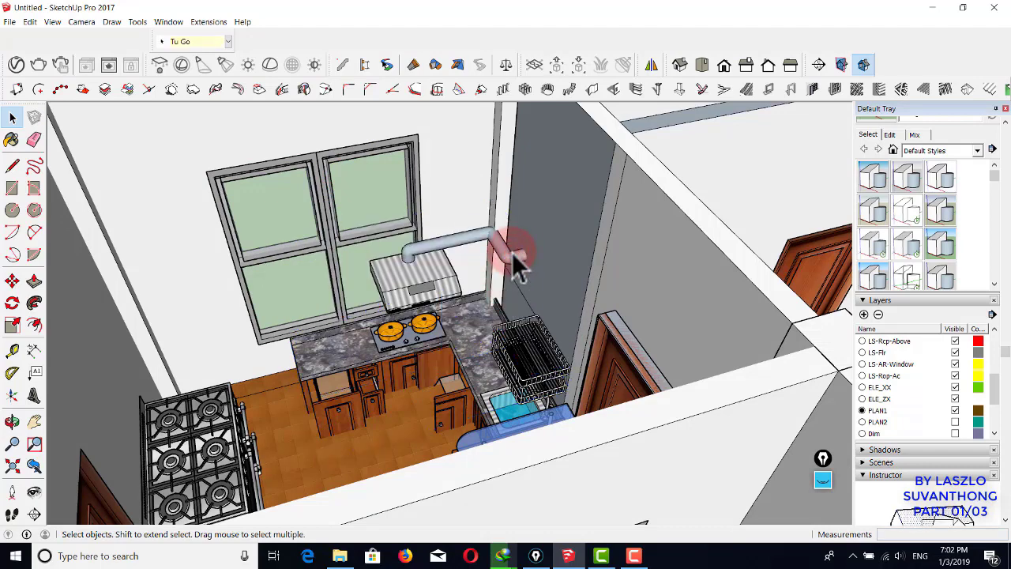
- Move the range hood and its duct straight up, higher above the cooktop
{"action": "left_click", "coordinate": [512, 252]}
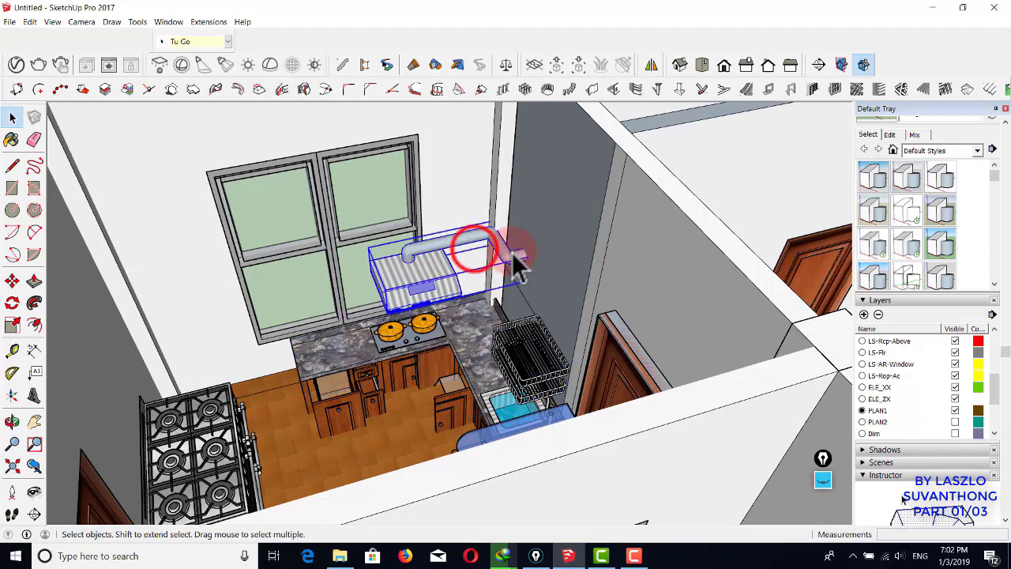
{"action": "key", "text": "m"}
{"action": "left_click", "coordinate": [471, 239]}
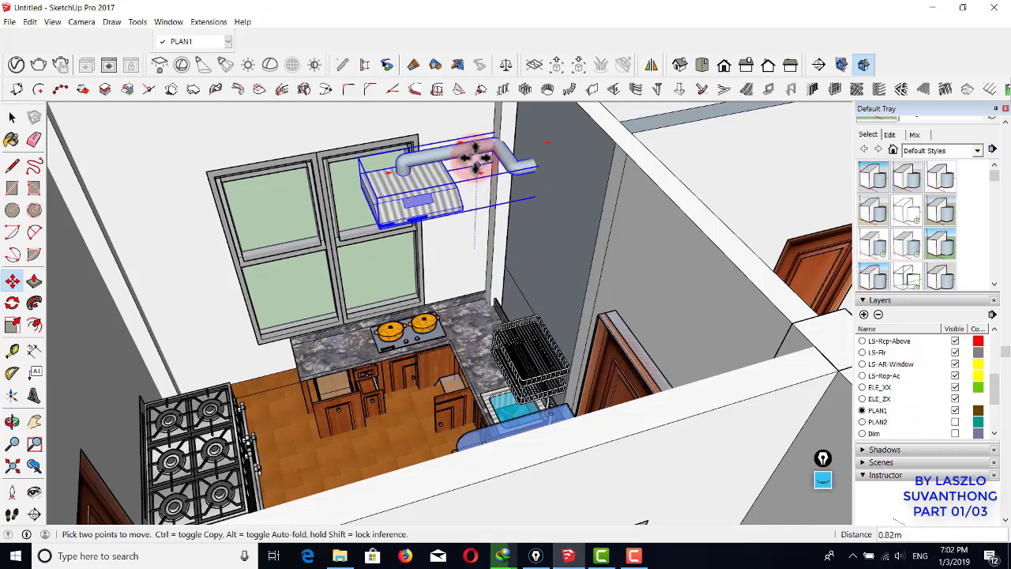
{"action": "left_click", "coordinate": [474, 131]}
{"action": "key", "text": "space"}
- Scale the base cabinets, glass bar cabinet and dish rack together to 1.36 times their height
{"action": "left_click", "coordinate": [483, 324]}
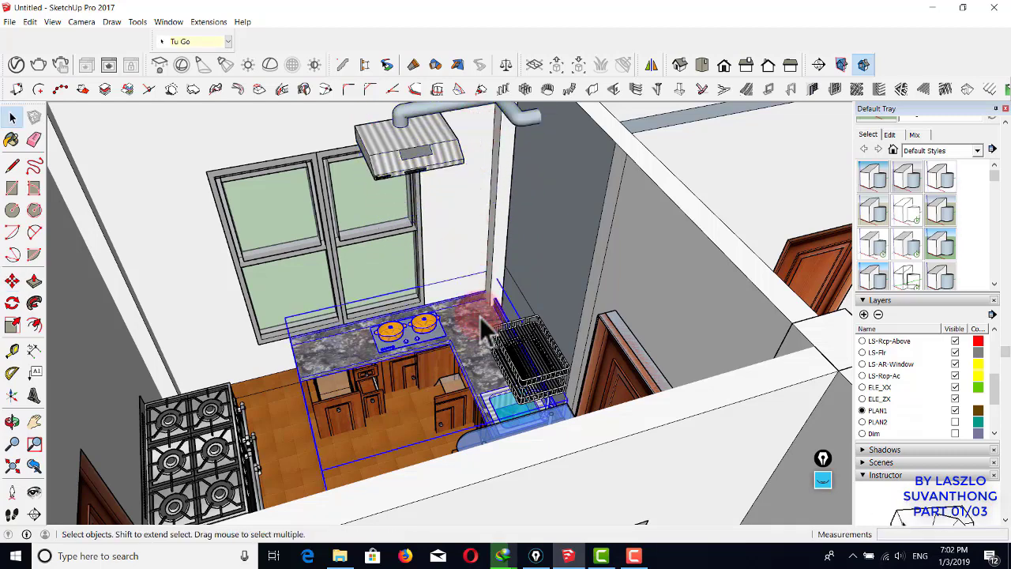
{"action": "left_click", "coordinate": [517, 363]}
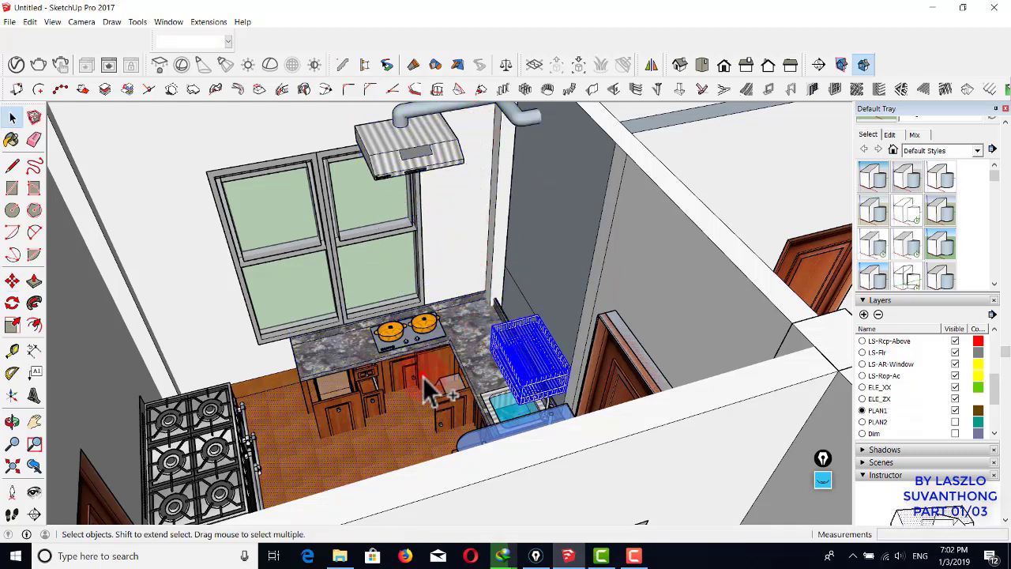
{"action": "left_click", "coordinate": [423, 377], "text": "ctrl"}
{"action": "middle_click_drag", "start_coordinate": [425, 379], "coordinate": [569, 426]}
{"action": "left_click", "coordinate": [570, 435]}
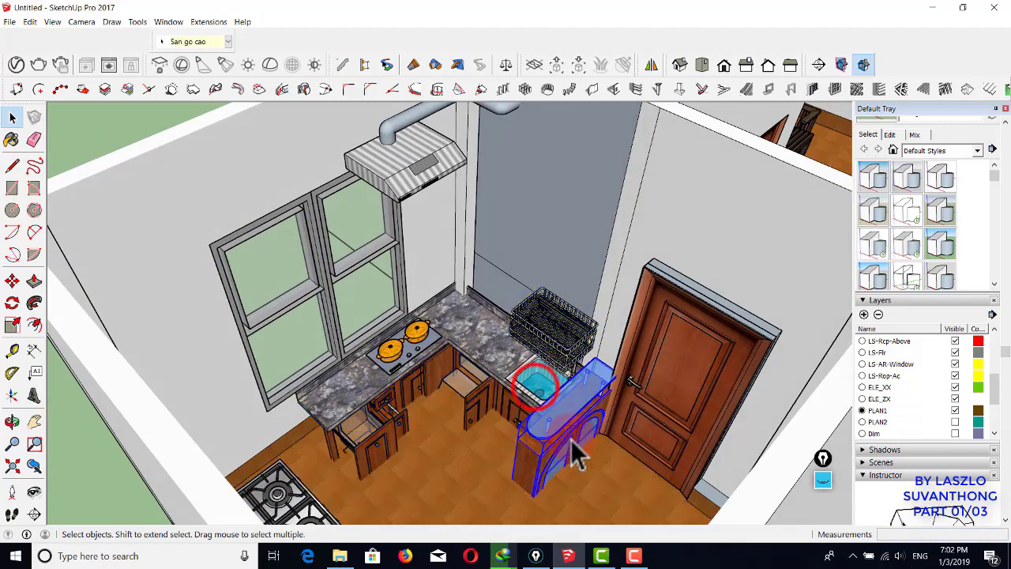
{"action": "left_click", "coordinate": [492, 402], "text": "ctrl"}
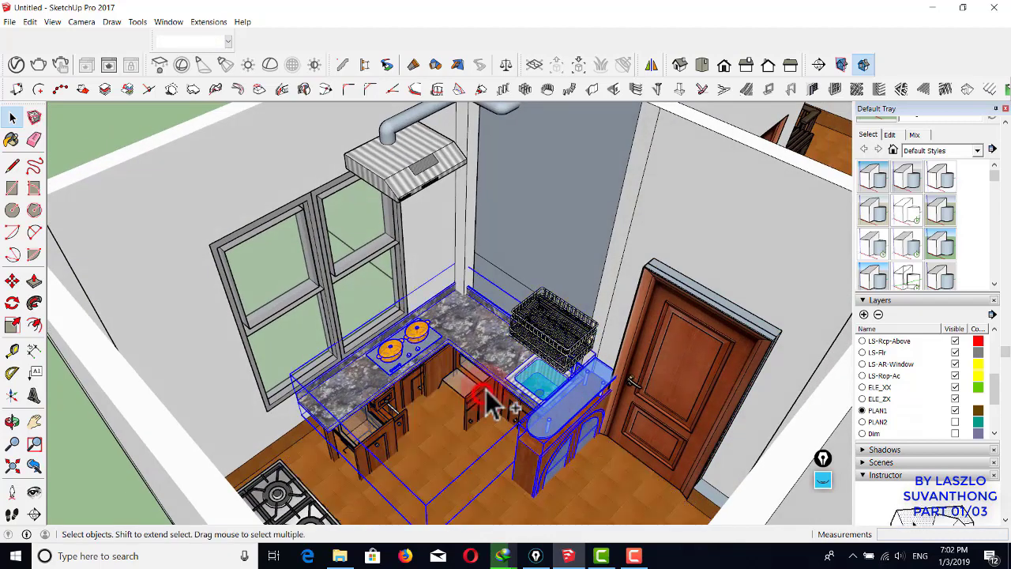
{"action": "left_click", "coordinate": [558, 353], "text": "ctrl"}
{"action": "key", "text": "s"}
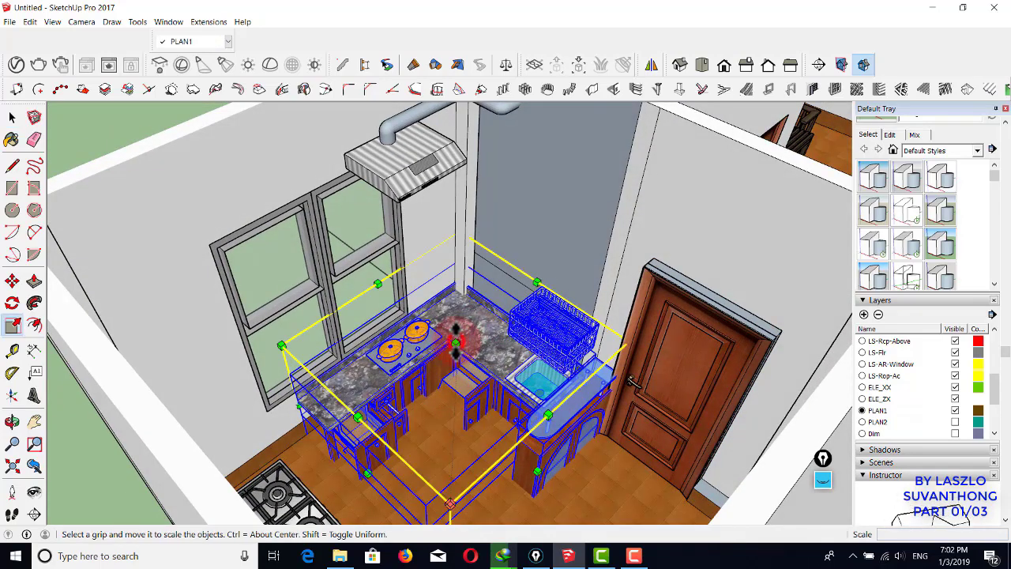
{"action": "left_click_drag", "start_coordinate": [451, 332], "coordinate": [457, 292]}
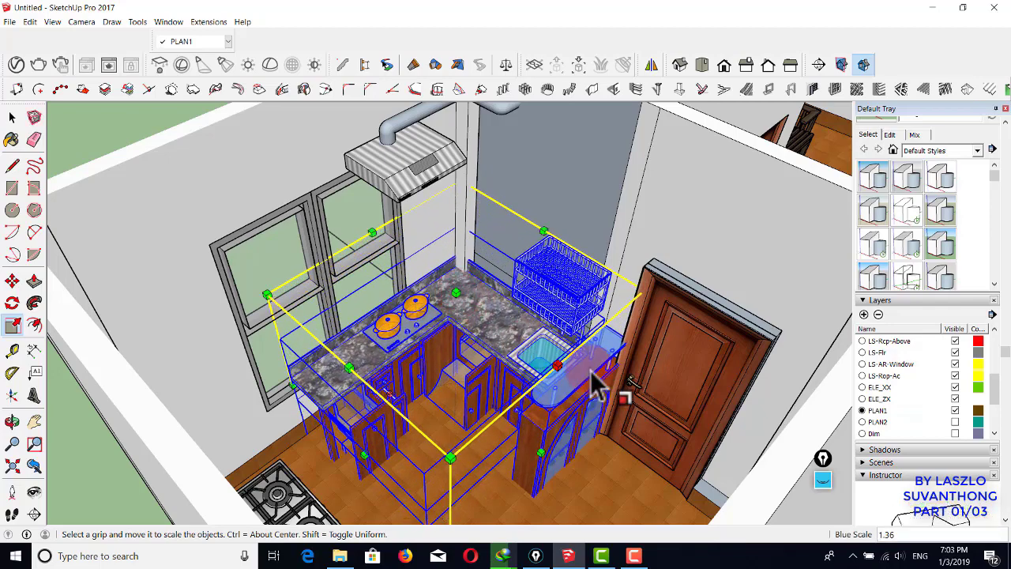
- Move the selected base cabinets, bar cabinet and dish rack up about 0.26 m
{"action": "key", "text": "m"}
{"action": "left_click", "coordinate": [638, 242]}
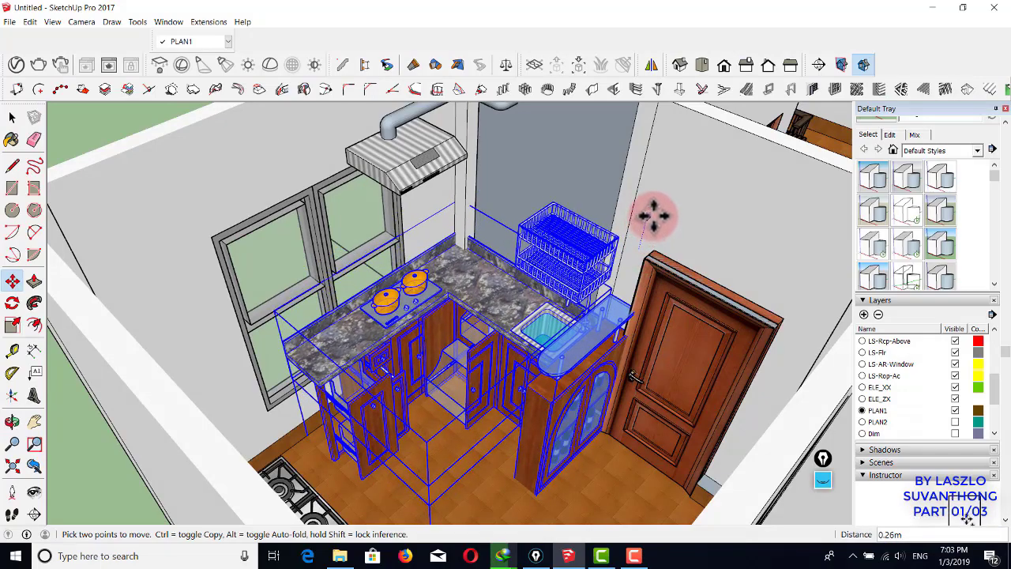
{"action": "left_click", "coordinate": [654, 212]}
{"action": "key", "text": "space"}
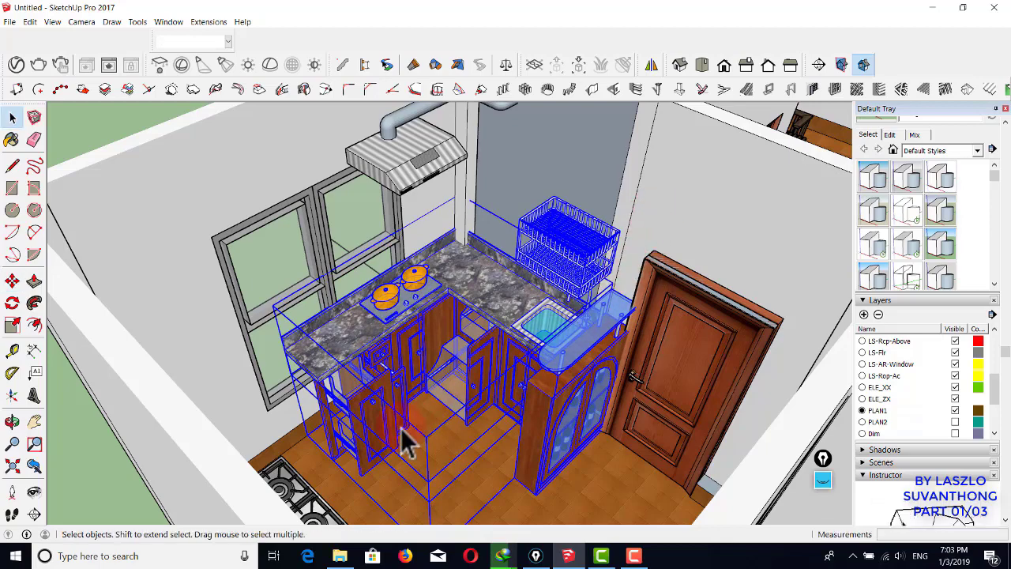
- Scale the selected kitchen units shorter along the window wall, pulling their free end away from the range cooker
{"action": "key", "text": "s"}
{"action": "left_click_drag", "start_coordinate": [363, 422], "coordinate": [400, 399]}
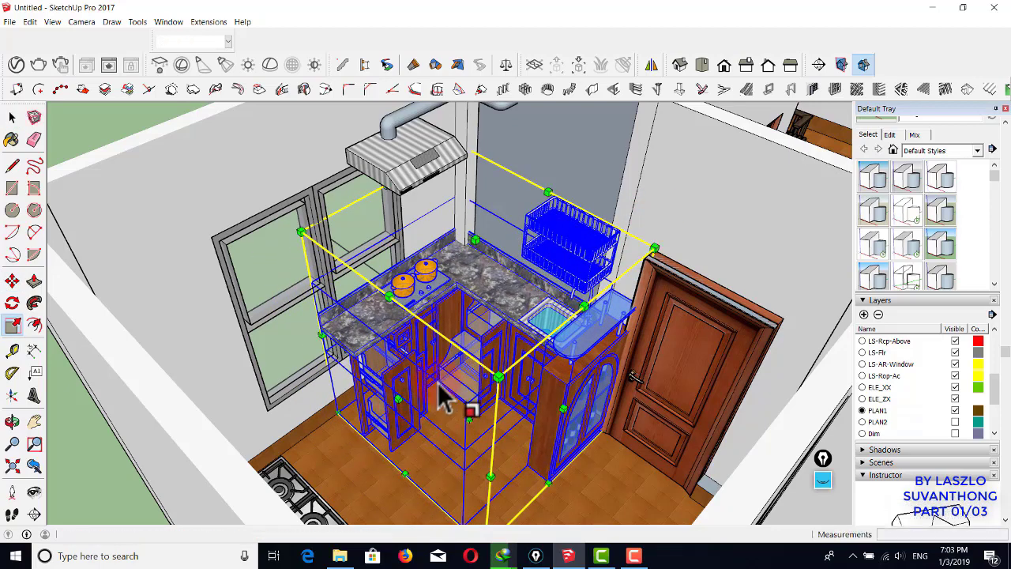
{"action": "key", "text": "space"}
{"action": "scroll", "coordinate": [447, 368], "scroll_direction": "down", "scroll_amount": 5}
{"action": "left_click", "coordinate": [310, 130]}
{"action": "middle_click_drag", "start_coordinate": [551, 280], "coordinate": [446, 299]}
{"action": "scroll", "coordinate": [458, 299], "scroll_direction": "up", "scroll_amount": 2}
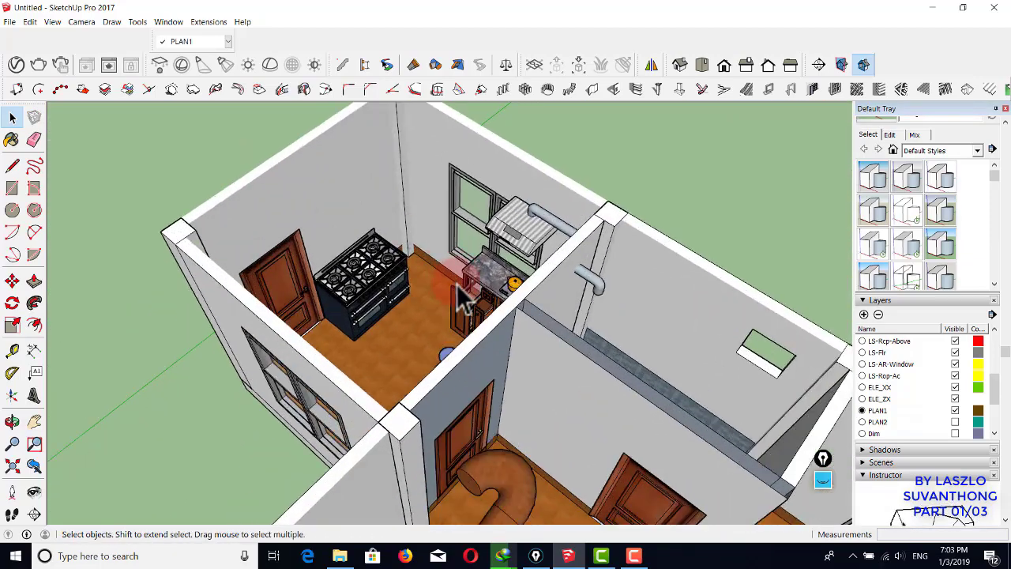
- Import bottle hihi.skp from the Kitchen components folder and place the bottle and glass on the stone countertop beside the cooktop
{"action": "left_click", "coordinate": [8, 17]}
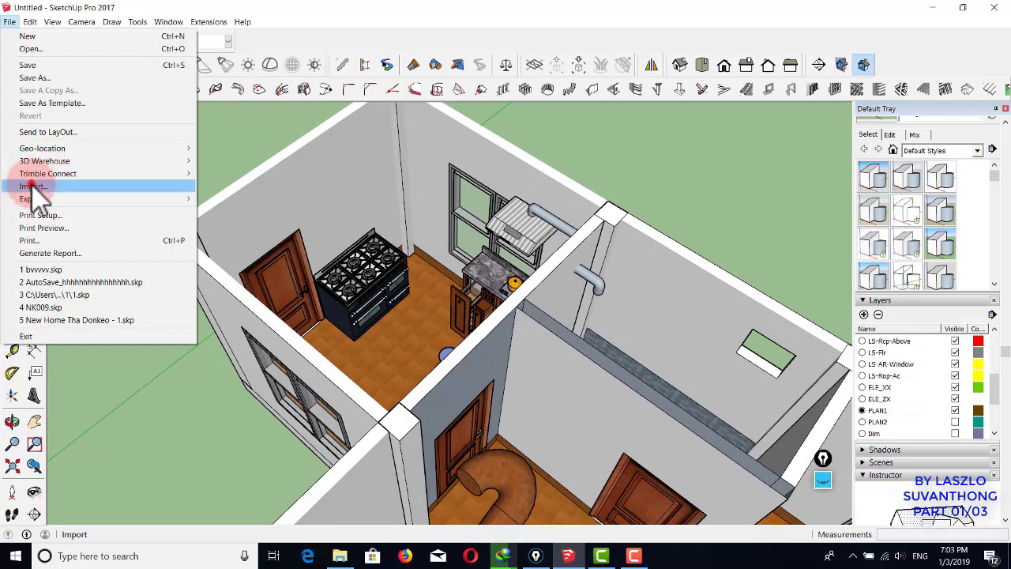
{"action": "left_click", "coordinate": [28, 179]}
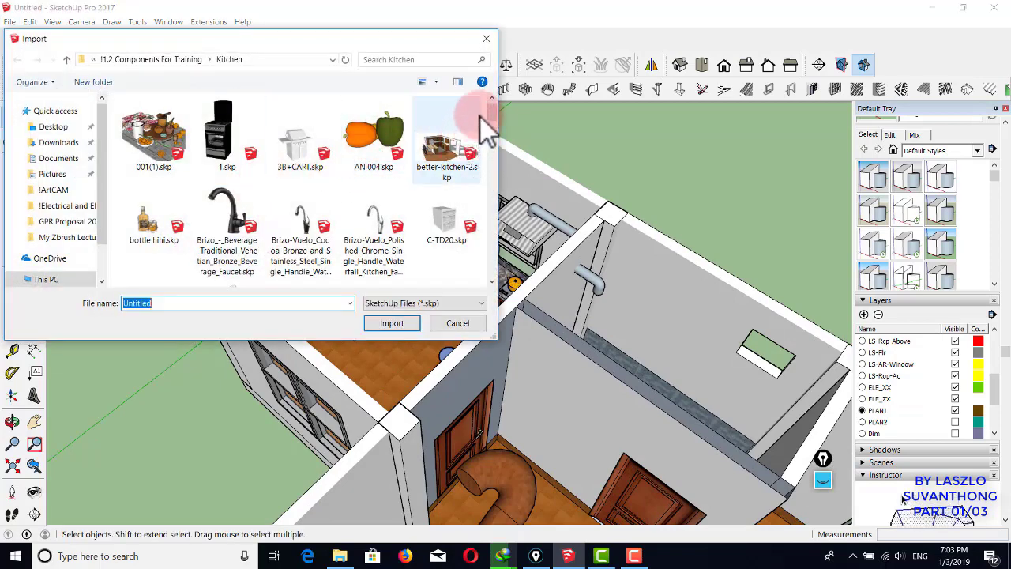
{"action": "left_click", "coordinate": [481, 116]}
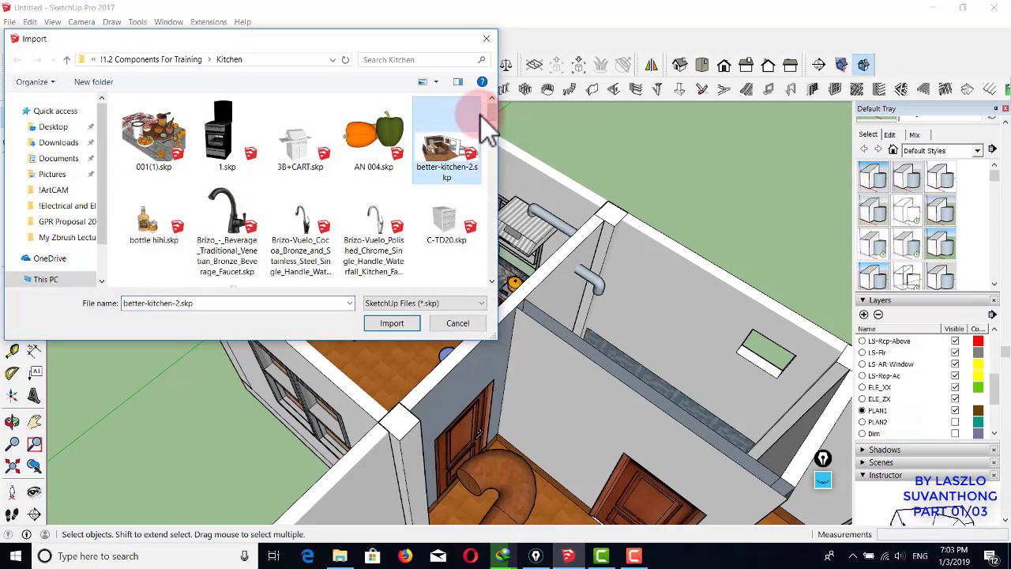
{"action": "mouse_move", "coordinate": [491, 114]}
{"action": "left_mouse_down"}
{"action": "mouse_move", "coordinate": [492, 131]}
{"action": "mouse_move", "coordinate": [493, 120]}
{"action": "left_mouse_up"}
{"action": "left_click", "coordinate": [158, 203]}
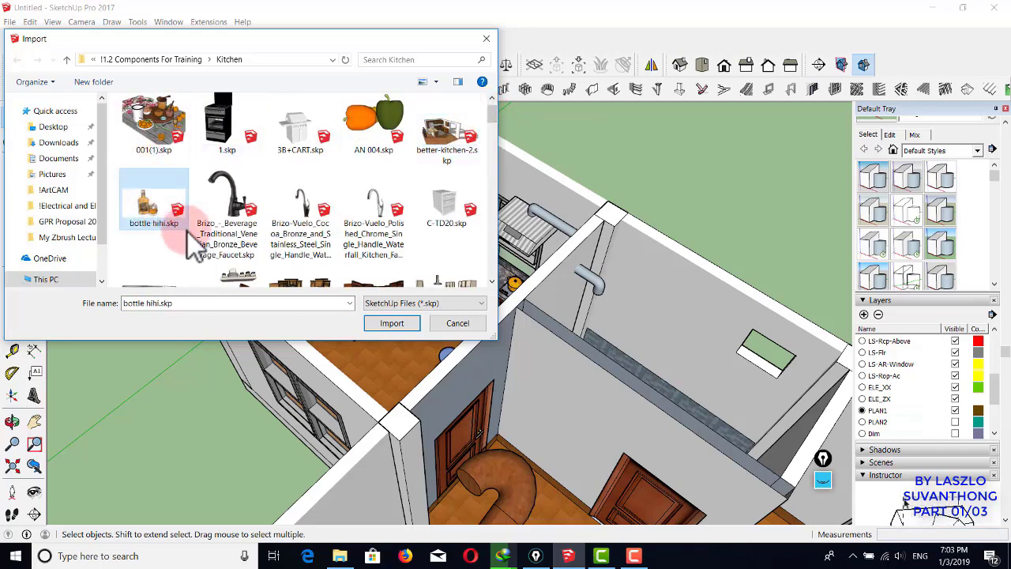
{"action": "left_click", "coordinate": [390, 323]}
{"action": "left_click", "coordinate": [367, 228]}
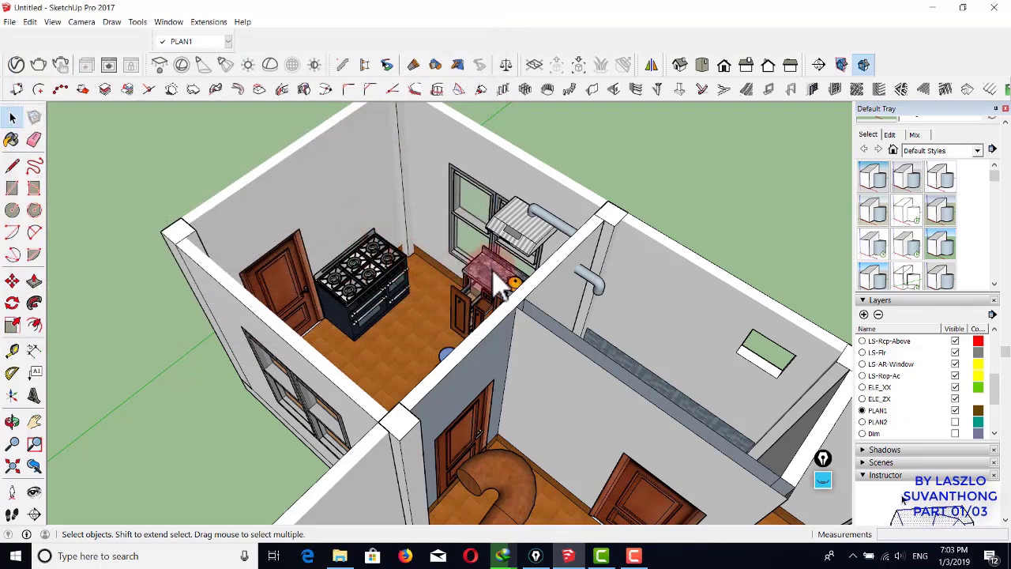
{"action": "scroll", "coordinate": [489, 270], "scroll_direction": "up", "scroll_amount": 10}
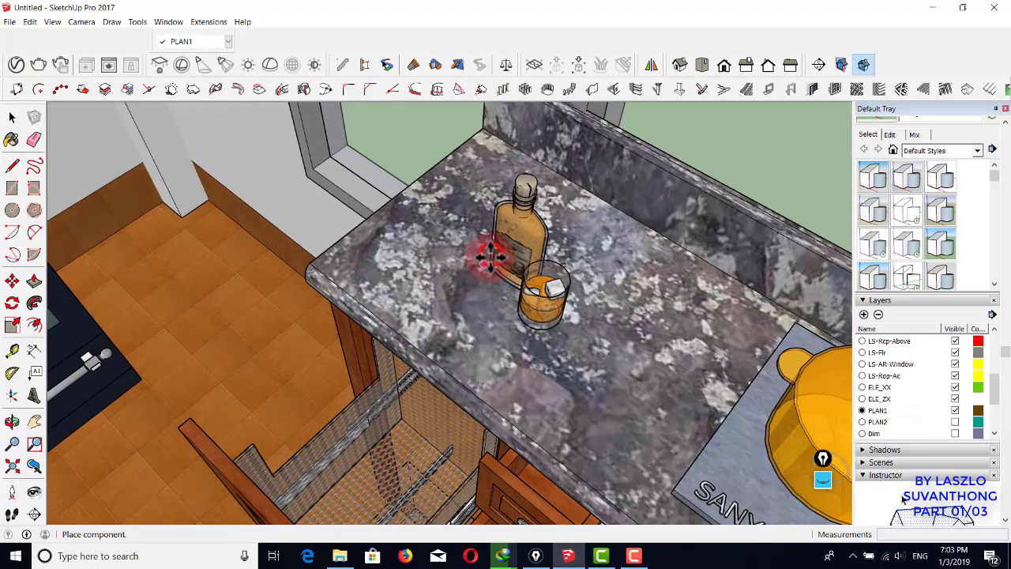
{"action": "left_click", "coordinate": [490, 254]}
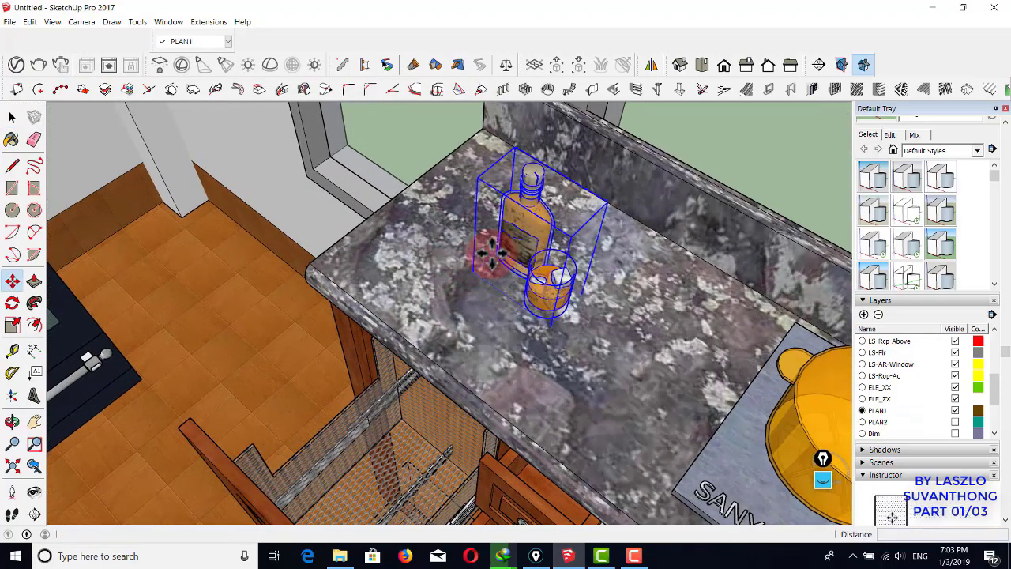
{"action": "scroll", "coordinate": [484, 265], "scroll_direction": "down", "scroll_amount": 12}
{"action": "key", "text": "space"}
- Start importing a component for the bathroom, browsing to the WC components folder and showing its files as thumbnails
{"action": "middle_click_drag", "start_coordinate": [478, 293], "coordinate": [542, 263]}
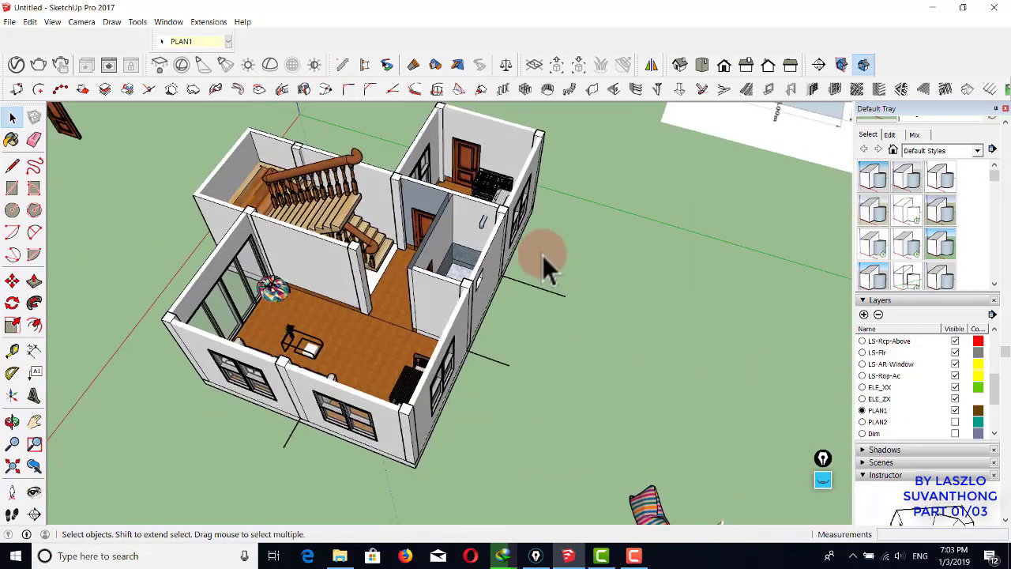
{"action": "scroll", "coordinate": [463, 266], "scroll_direction": "up", "scroll_amount": 8}
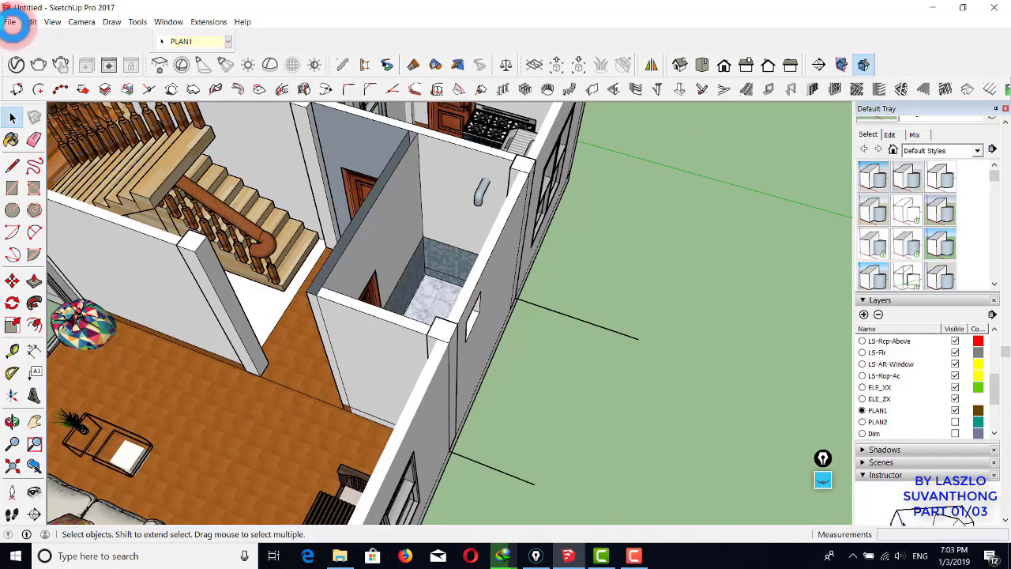
{"action": "scroll", "coordinate": [403, 237], "scroll_direction": "up", "scroll_amount": 3}
{"action": "left_click", "coordinate": [9, 21]}
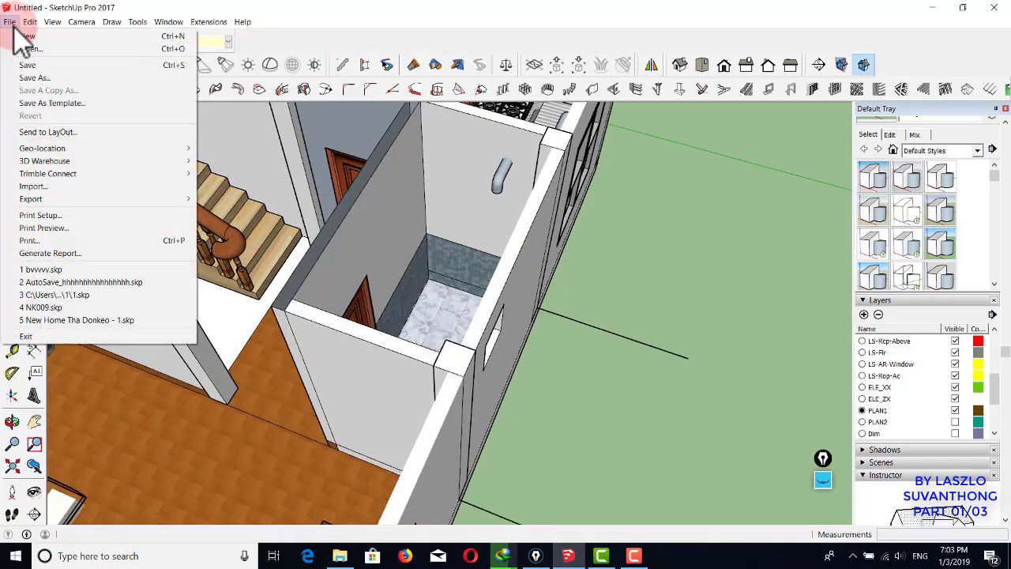
{"action": "left_click", "coordinate": [47, 186]}
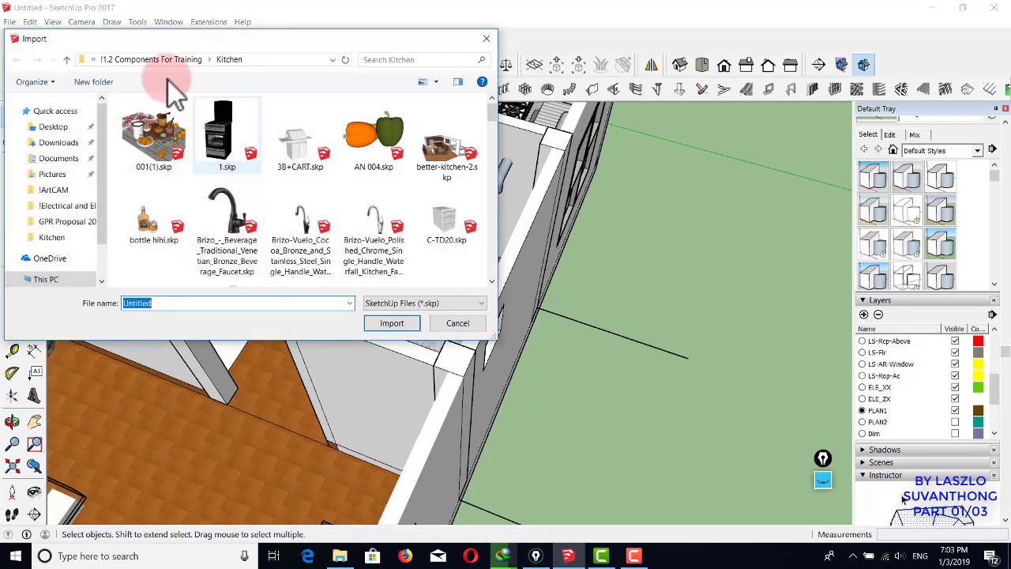
{"action": "left_click", "coordinate": [155, 59]}
{"action": "scroll", "coordinate": [203, 178], "scroll_direction": "down", "scroll_amount": 12}
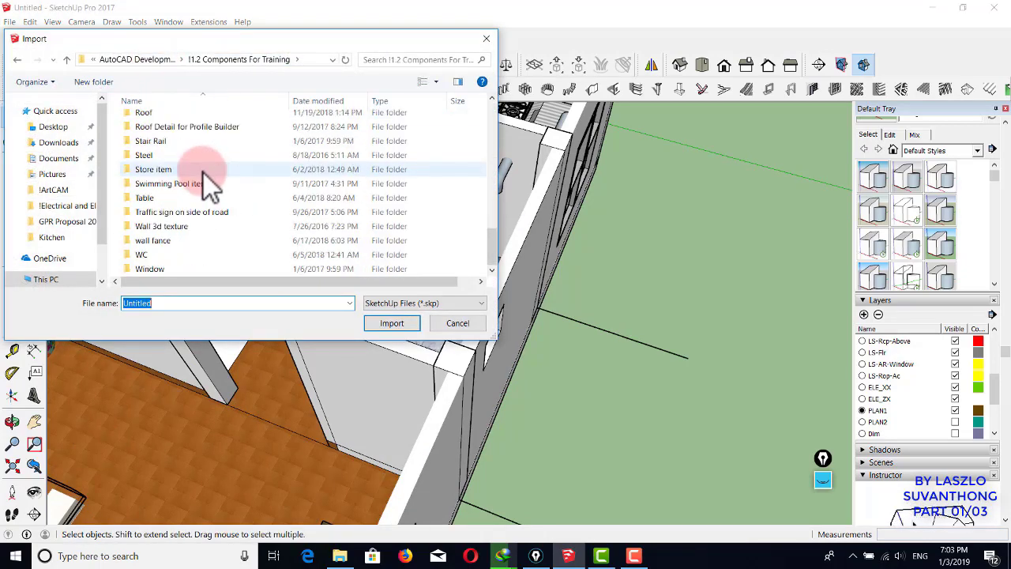
{"action": "double_click", "coordinate": [158, 254]}
{"action": "left_click", "coordinate": [436, 82]}
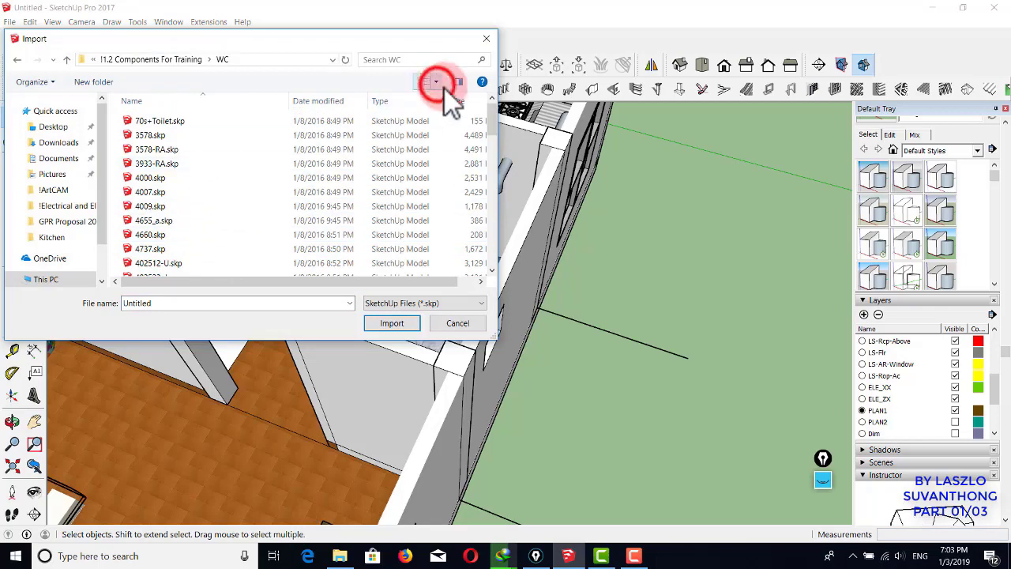
{"action": "left_click", "coordinate": [467, 37]}
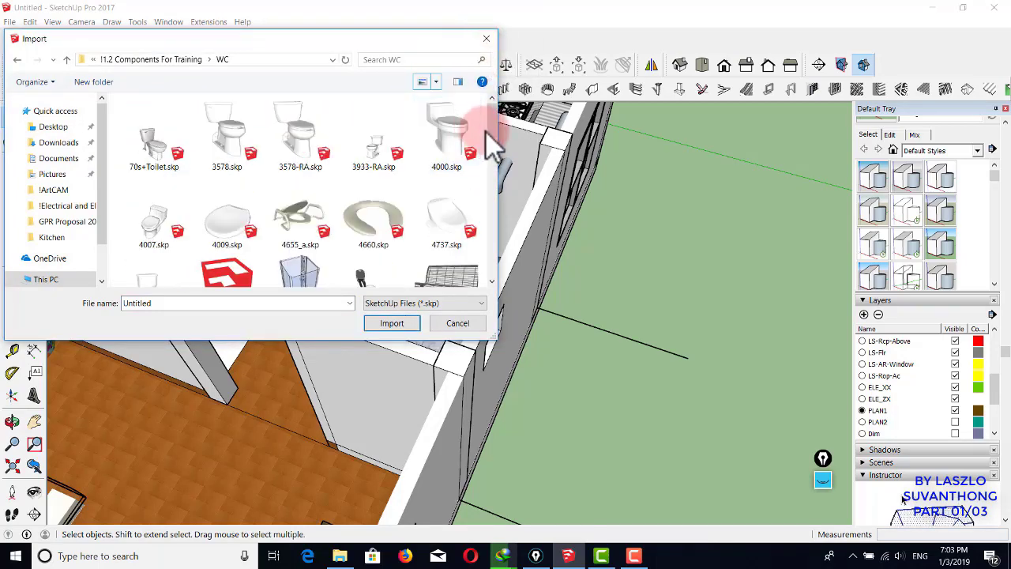
- Find the toilet model Toilets-Transitional_Elongated_CST464MF_TOTO_SK-00276.skp in the WC folder and import it
{"action": "left_click_drag", "start_coordinate": [496, 125], "coordinate": [498, 182]}
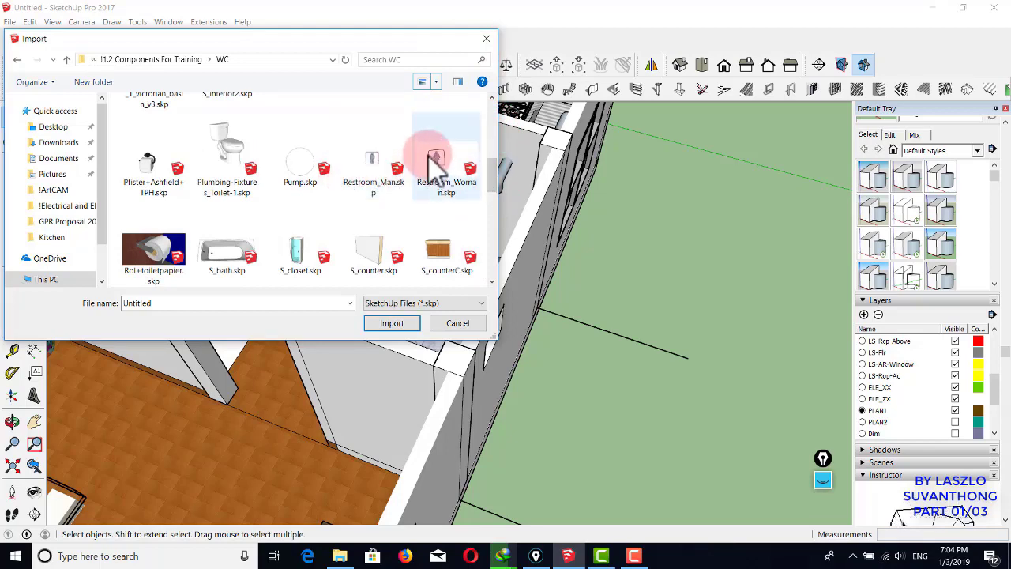
{"action": "scroll", "coordinate": [225, 207], "scroll_direction": "down", "scroll_amount": 3}
{"action": "scroll", "coordinate": [309, 203], "scroll_direction": "down", "scroll_amount": 3}
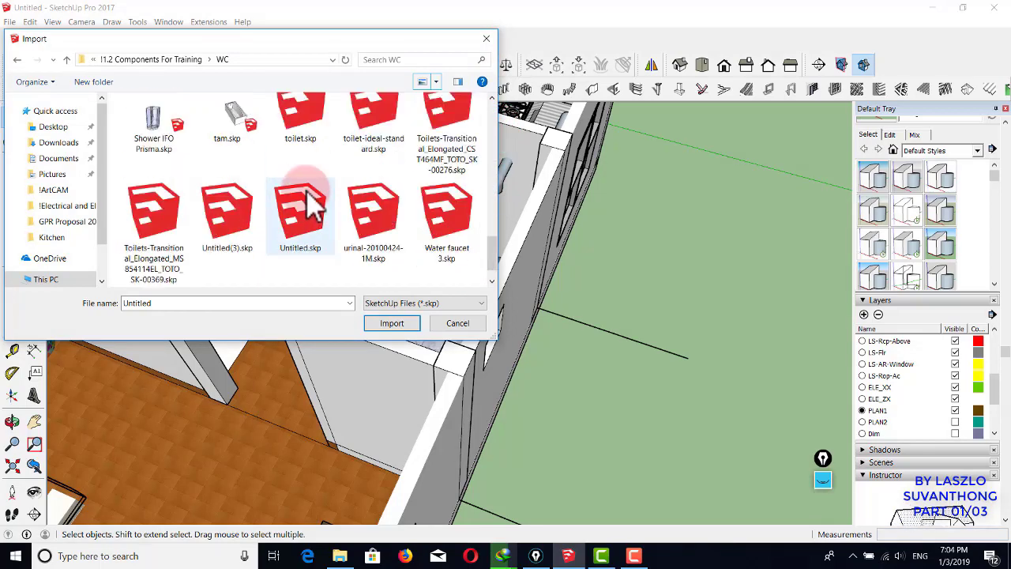
{"action": "left_click", "coordinate": [164, 223]}
{"action": "left_click", "coordinate": [446, 130]}
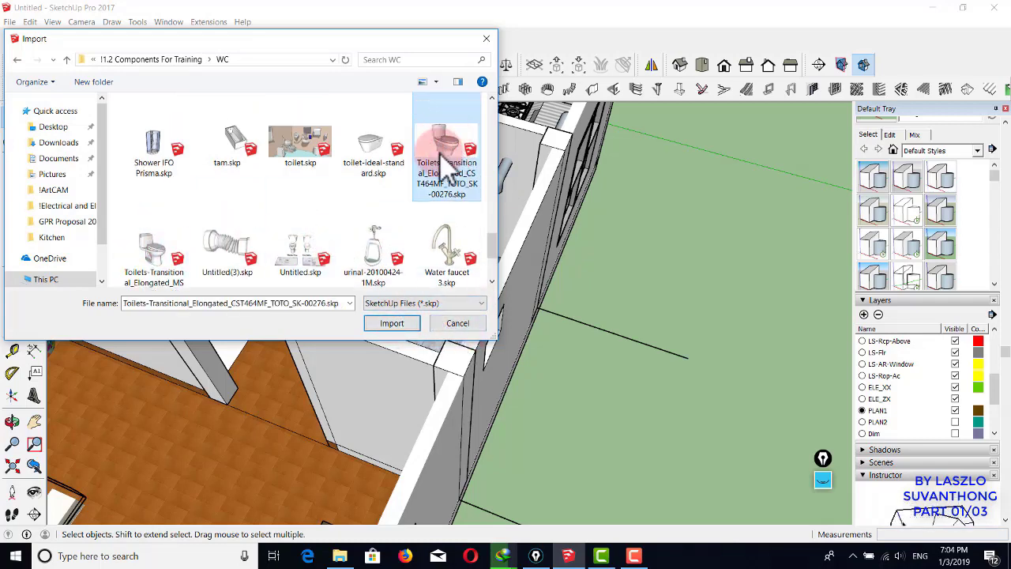
{"action": "left_click", "coordinate": [392, 323]}
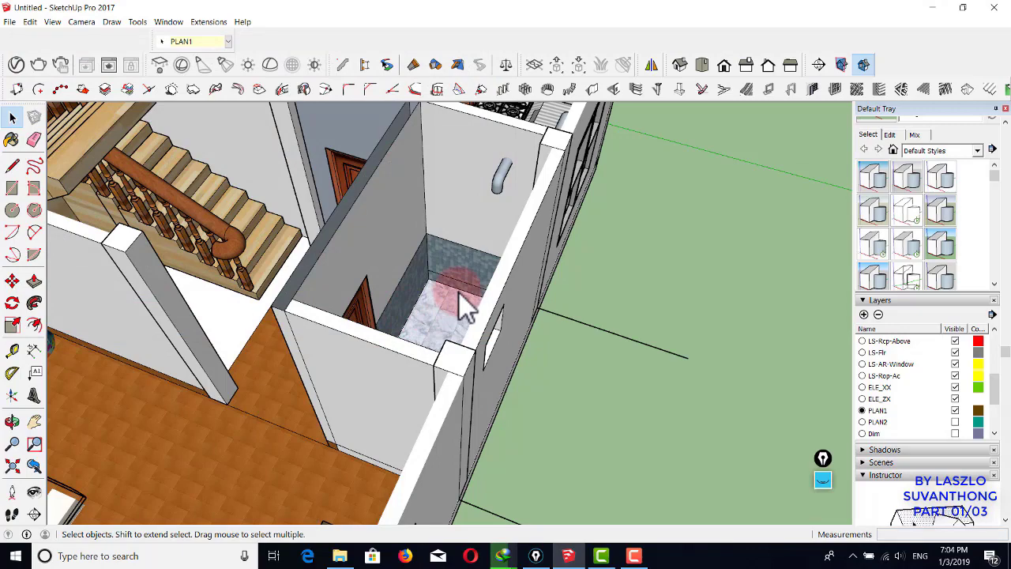
- Place the imported toilet on the bathroom's marble floor, with its tank against the tiled end wall below the duct
{"action": "scroll", "coordinate": [458, 294], "scroll_direction": "up", "scroll_amount": 6}
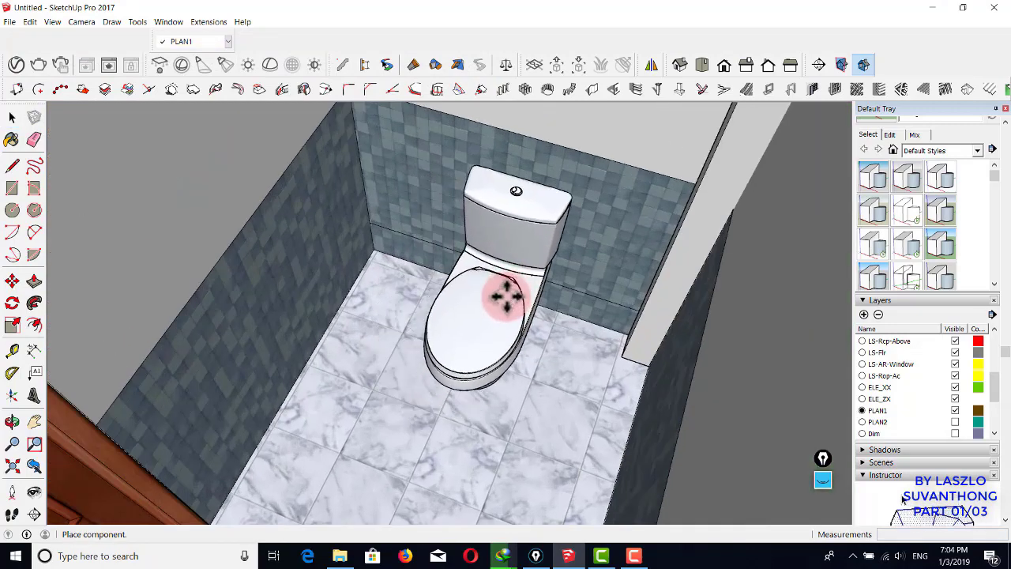
{"action": "left_click", "coordinate": [502, 296]}
{"action": "scroll", "coordinate": [502, 296], "scroll_direction": "down", "scroll_amount": 8}
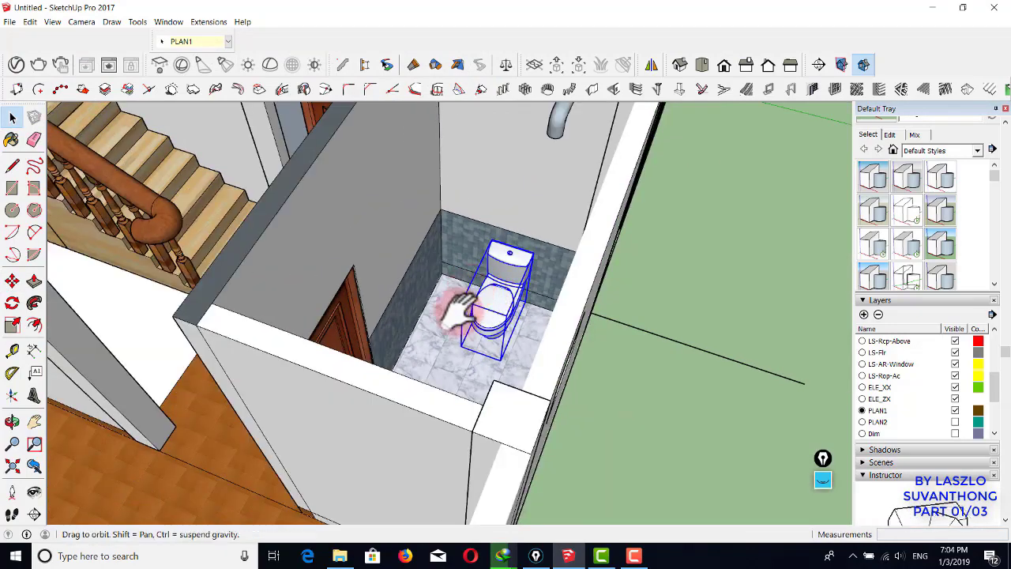
{"action": "left_click", "coordinate": [11, 117]}
- Import the washbasin model Group_6.skp from the WC components folder
{"action": "left_click", "coordinate": [10, 22]}
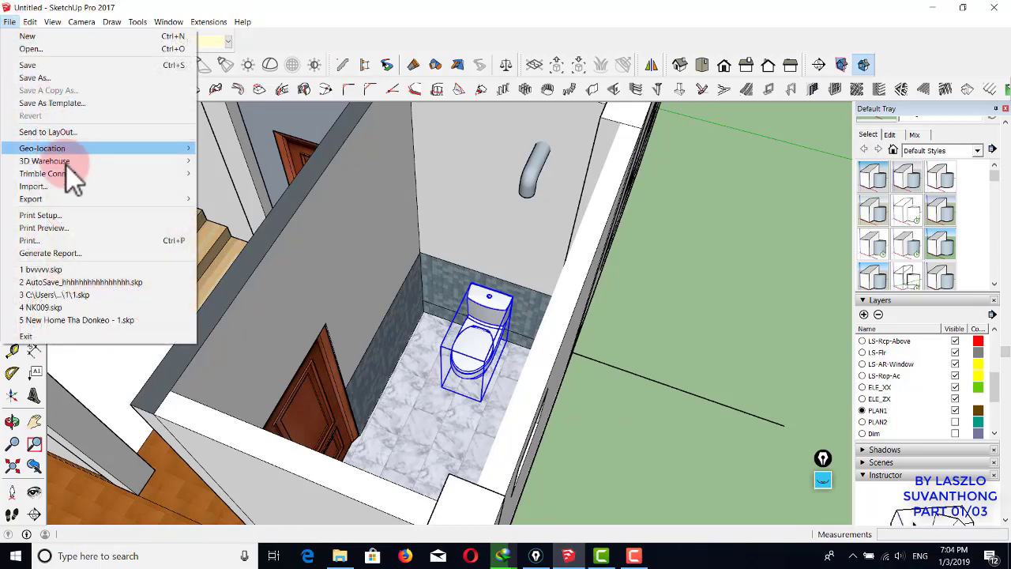
{"action": "left_click", "coordinate": [67, 185]}
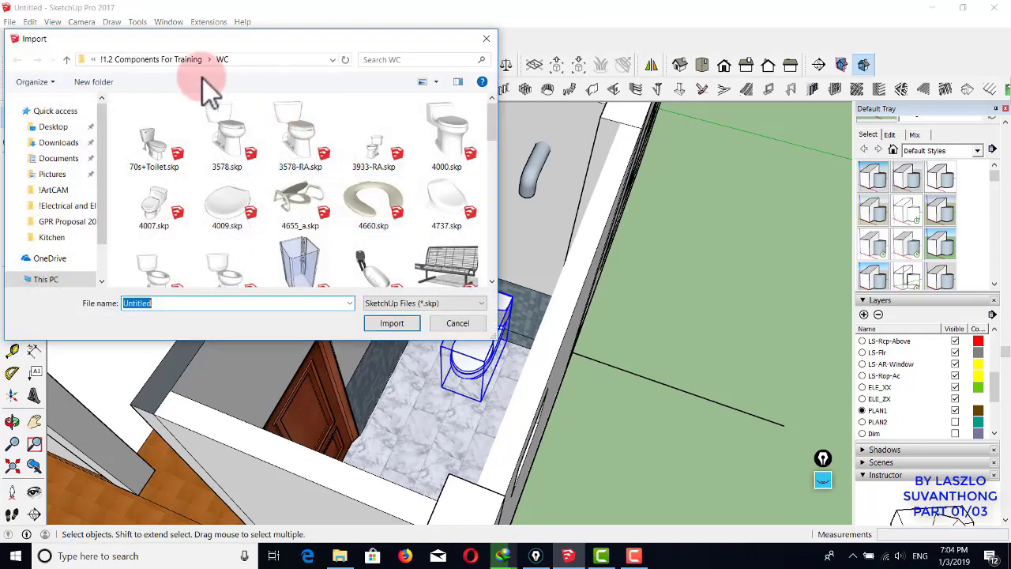
{"action": "scroll", "coordinate": [361, 171], "scroll_direction": "down", "scroll_amount": 3}
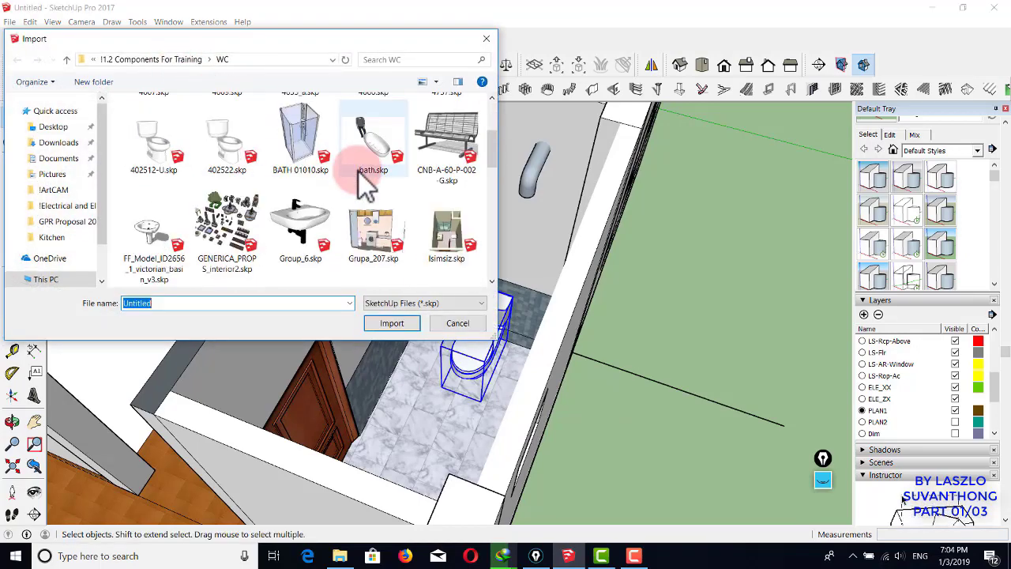
{"action": "left_click", "coordinate": [304, 225]}
{"action": "left_click", "coordinate": [392, 324]}
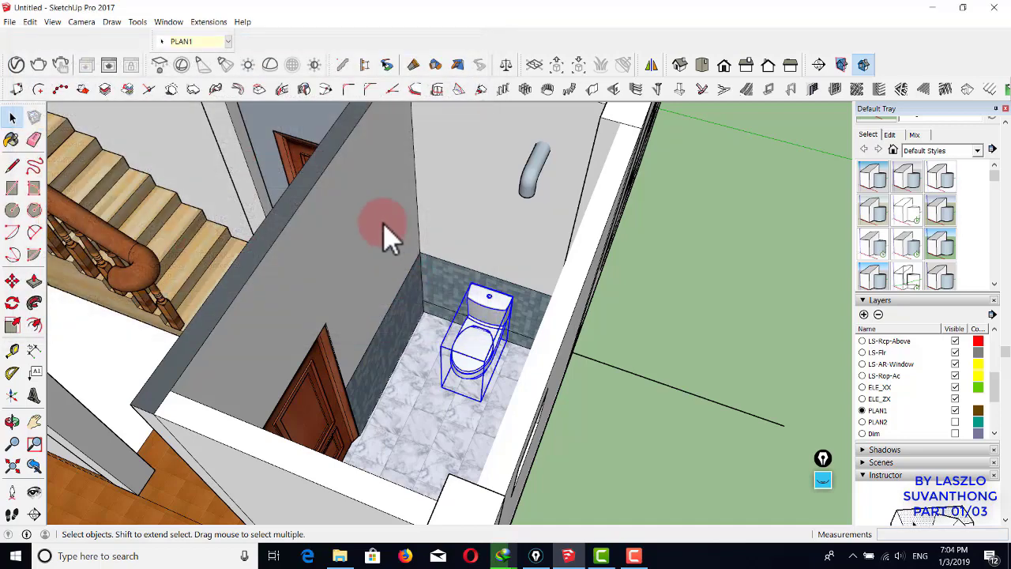